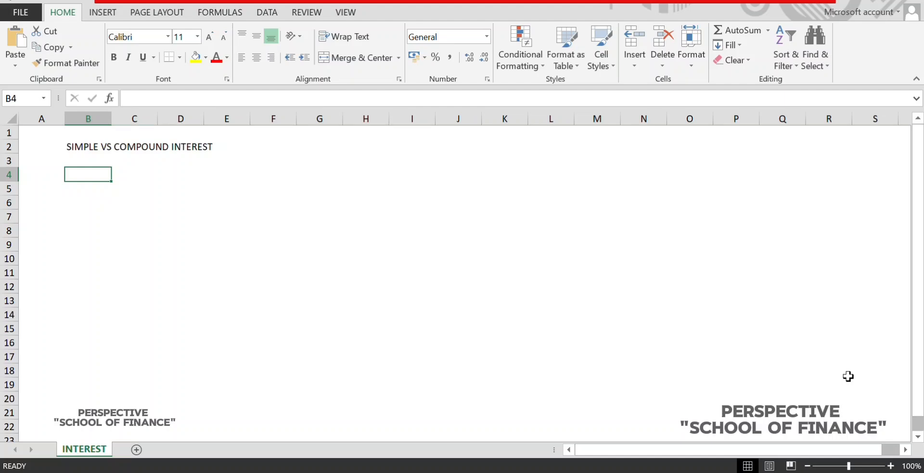
- Set the width of column A to 1
key(Up)
key(Left)
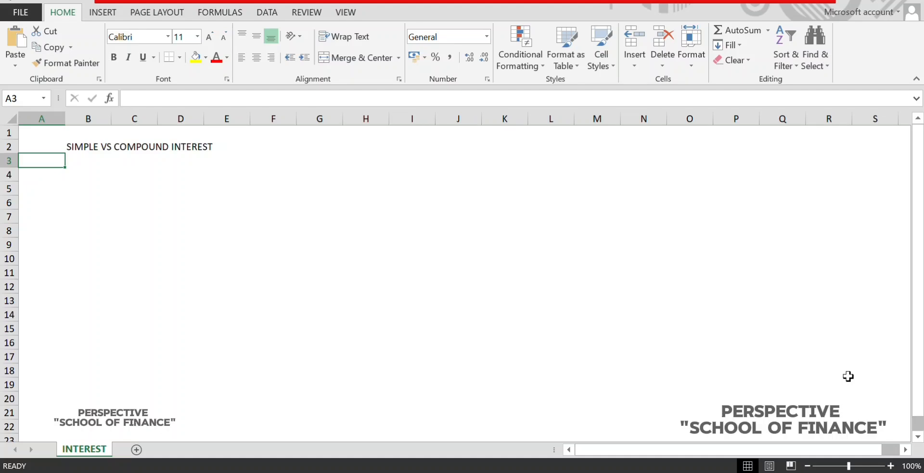
key(alt)
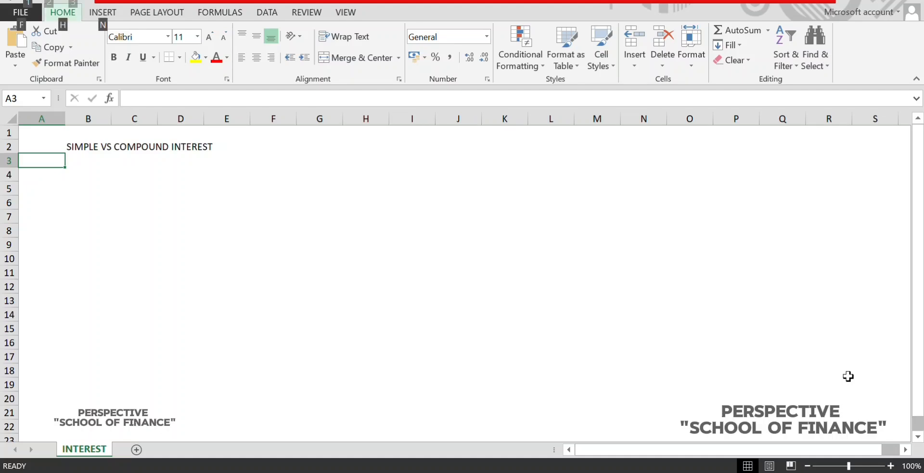
text(how1)
key(Return)
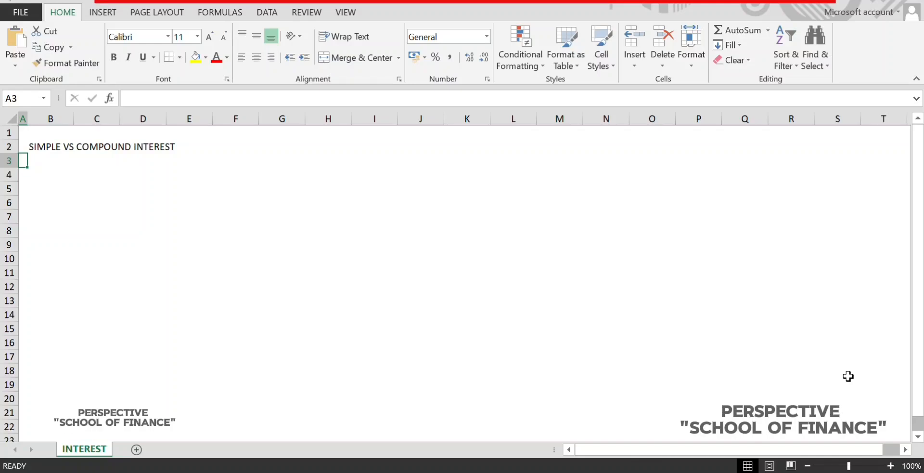
key(Up)
text(#)
key(Return)
key(Down)
key(Down)
key(Down)
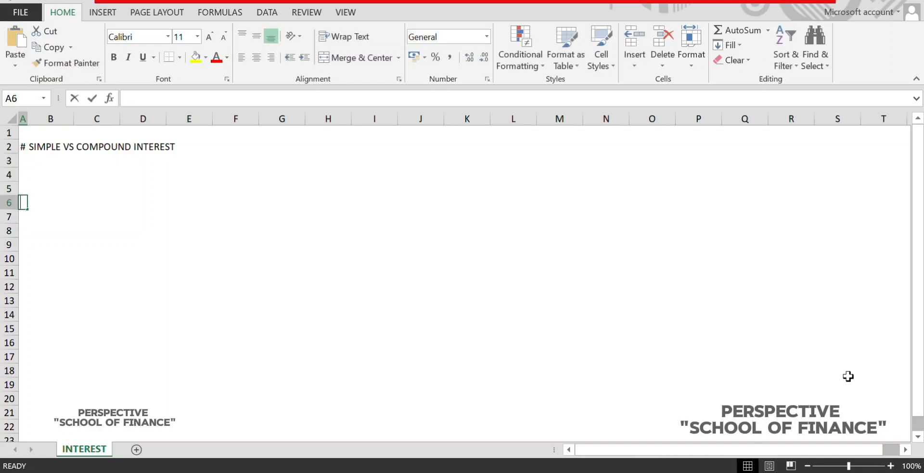
text(3)
key(Return)
key(Down)
key(Up)
key(Up)
text(3)
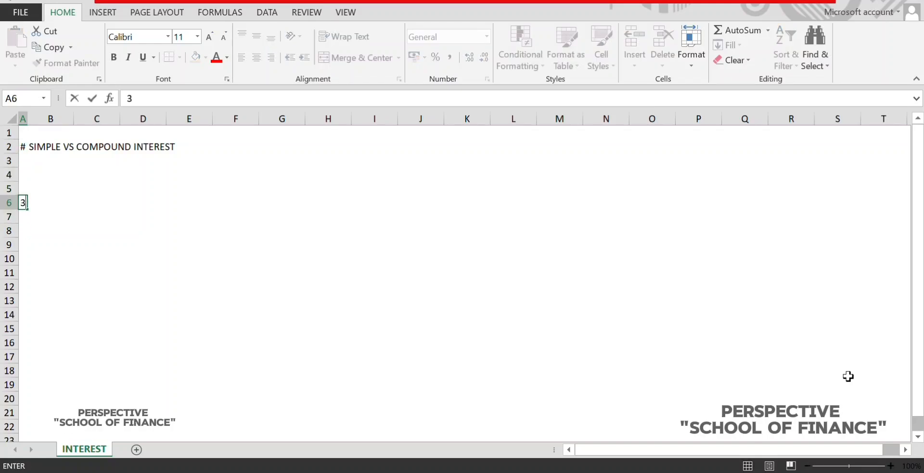
key(Return)
key(Down)
key(Down)
text(#)
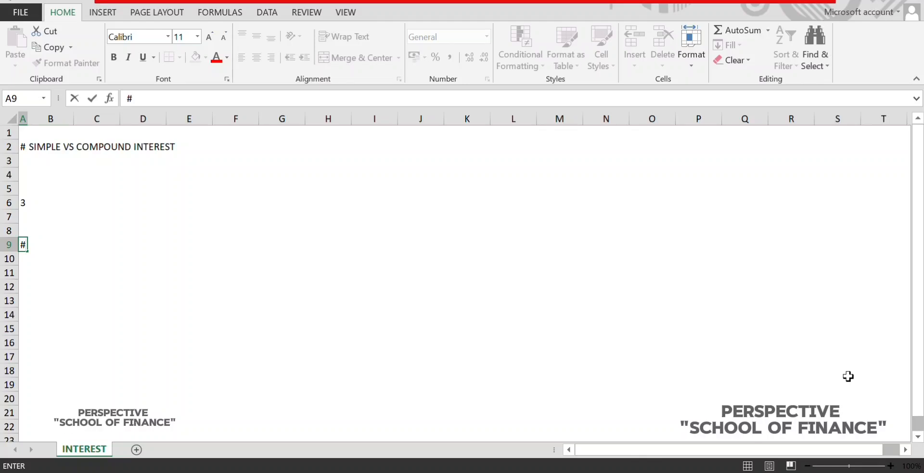
key(Up)
key(Up)
key(Up)
text(#)
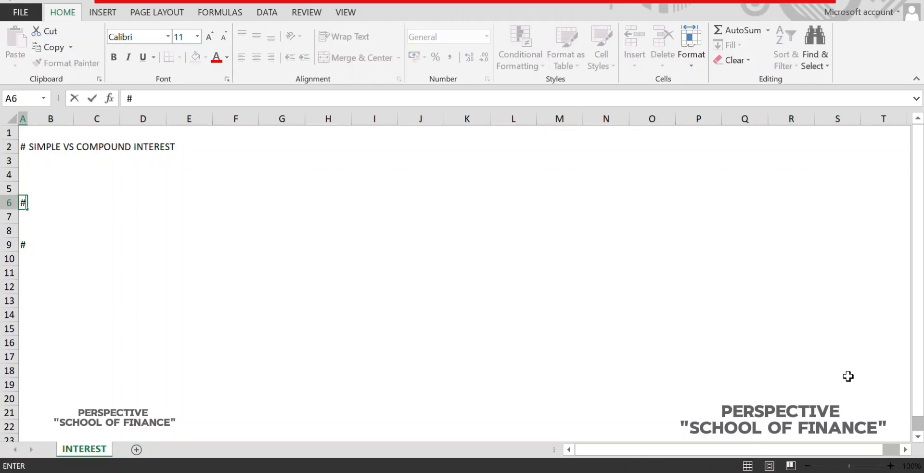
key(Return)
key(Down)
key(Down)
key(Down)
key(Up)
key(Up)
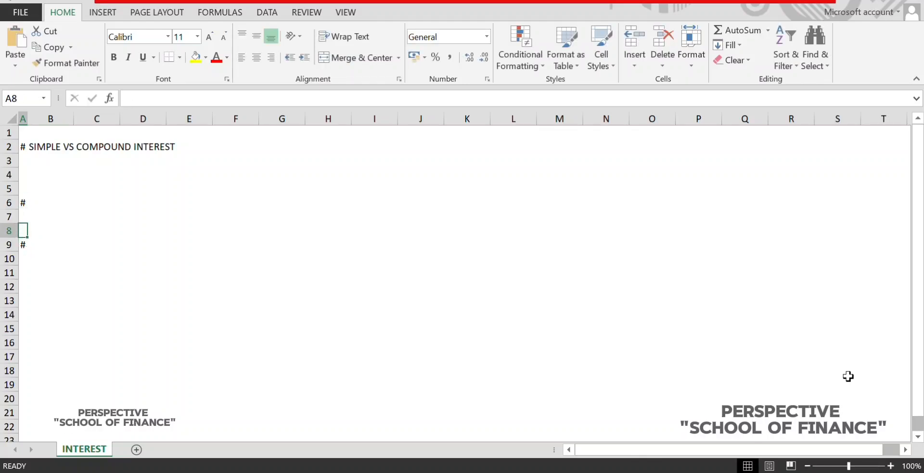
key(Up)
key(Up)
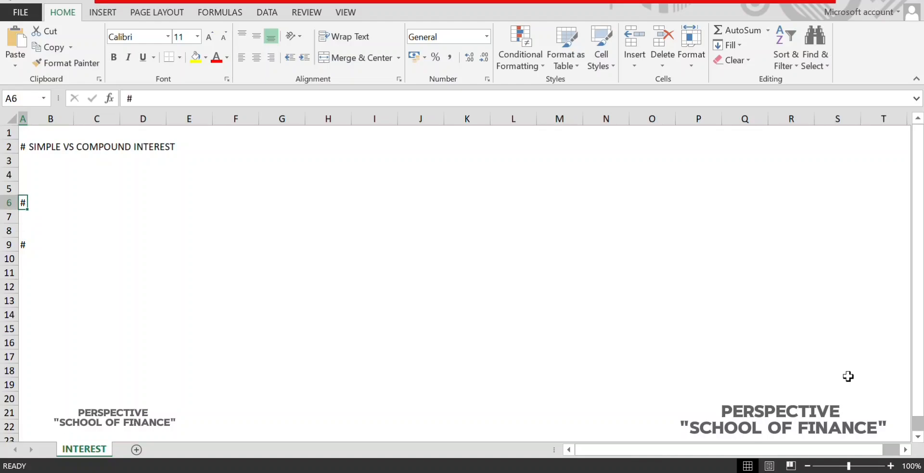
key(Up)
key(Up)
key(Up)
key(Up)
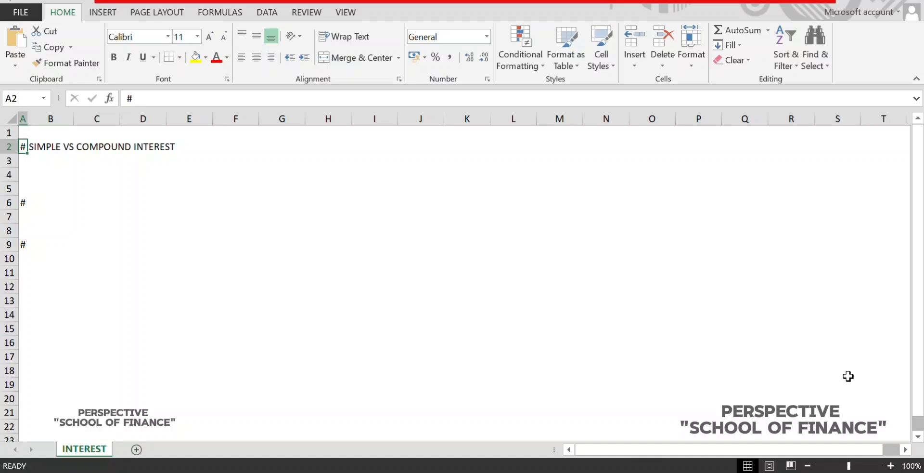
key(ctrl+shift+Down)
key(ctrl+shift+Down)
key(Delete)
key(shift+Up)
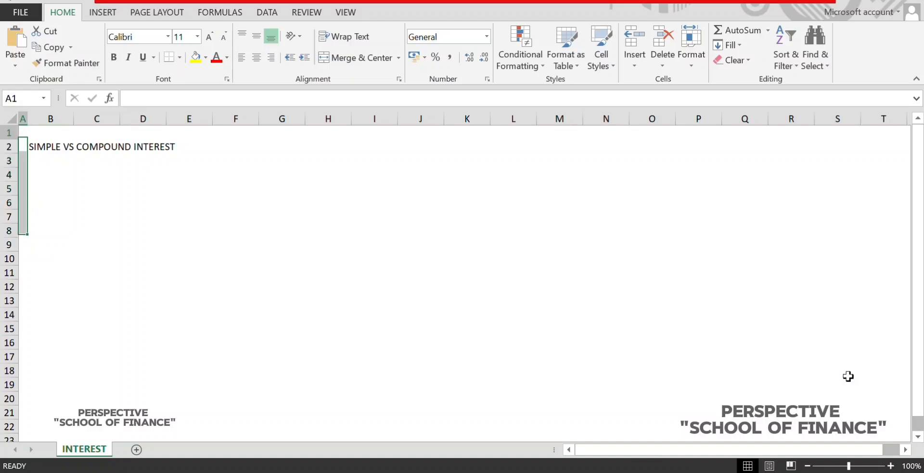
- Enter a # marker in A2, beside the SIMPLE VS COMPOUND INTEREST heading
key(Down)
text(#)
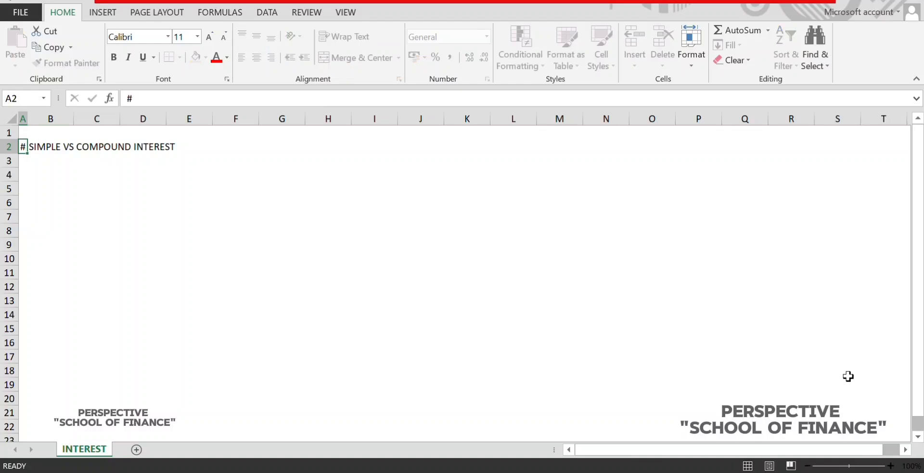
key(Return)
- Enter the input labels PRINCIPAL, INTEREST and YEARS in cells B4 to B6
key(Right)
key(Down)
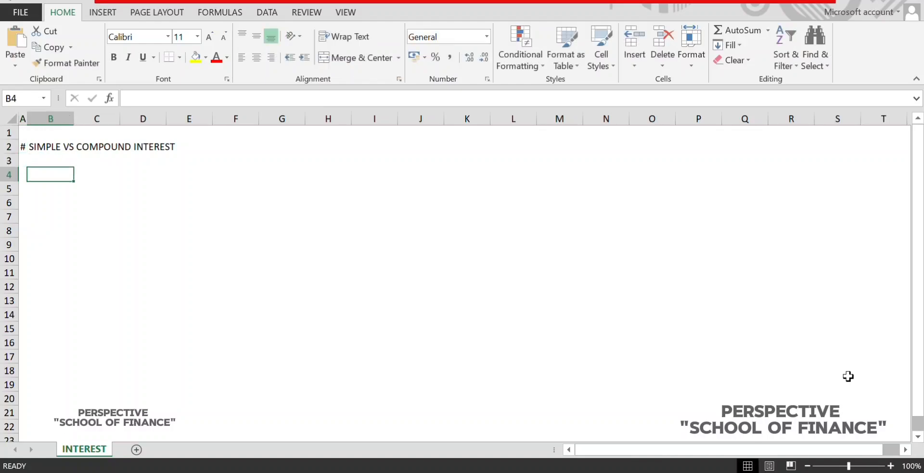
text(PRINCIPAL)
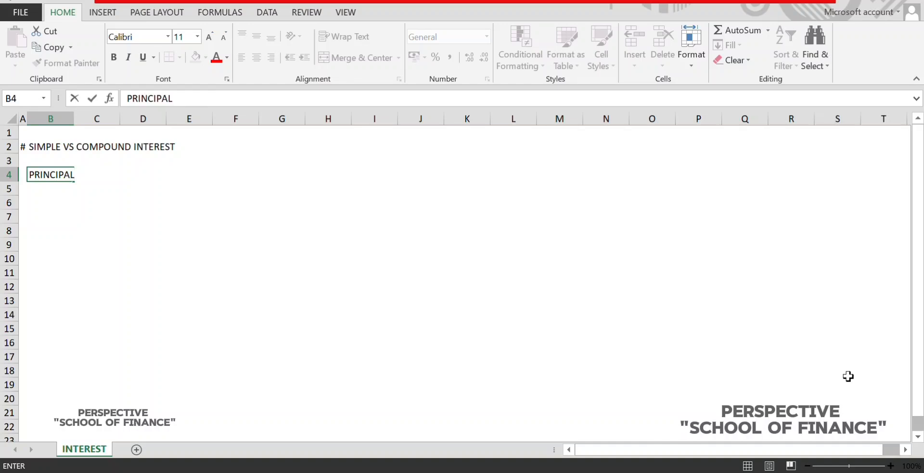
key(Return)
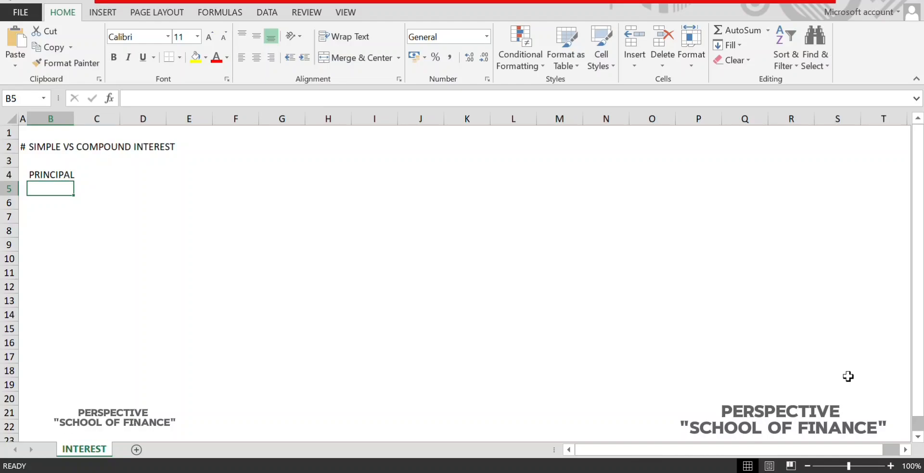
text(INTEREST)
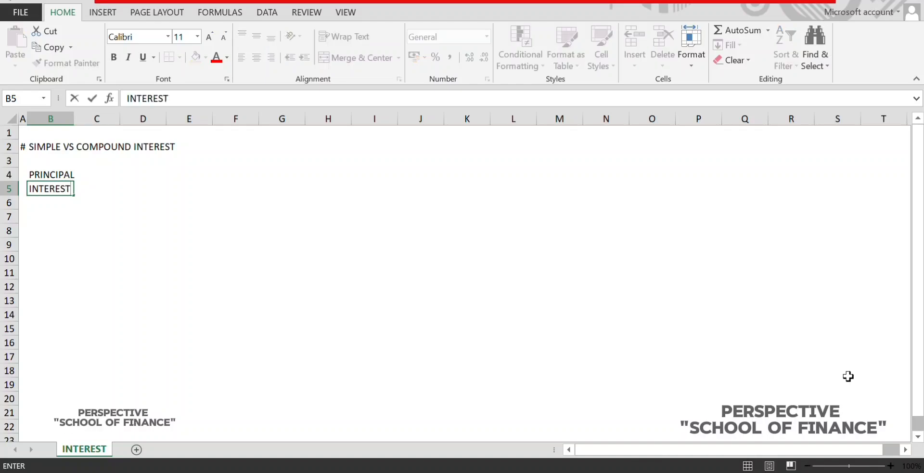
key(Return)
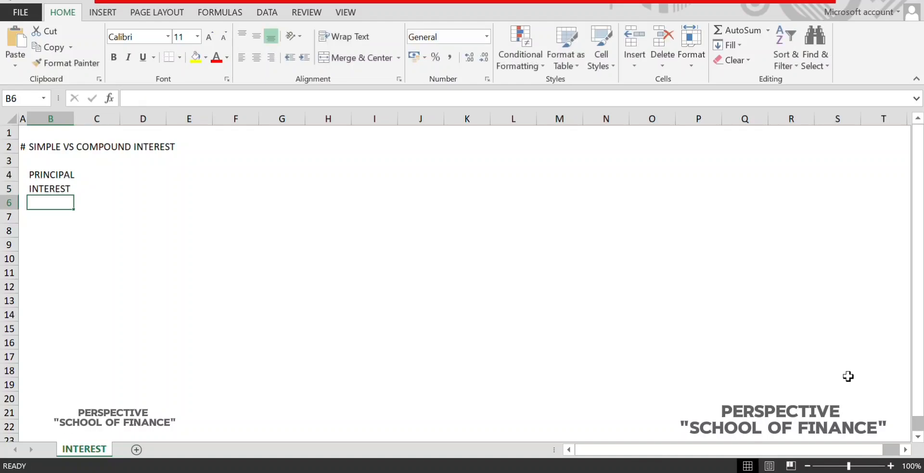
text(YEARS)
key(Return)
- Leave row 7 blank and enter the labels STEP-UP in B8 and LTCG in B9
key(Return)
text(S)
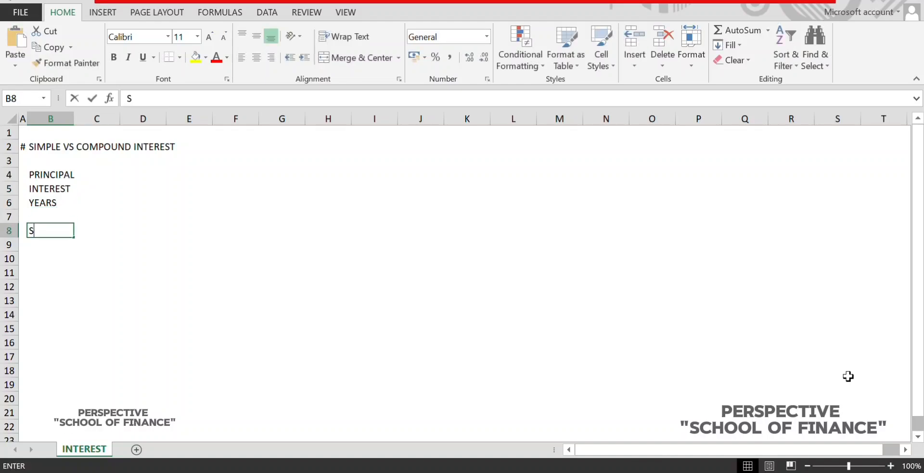
text(TEP-UP)
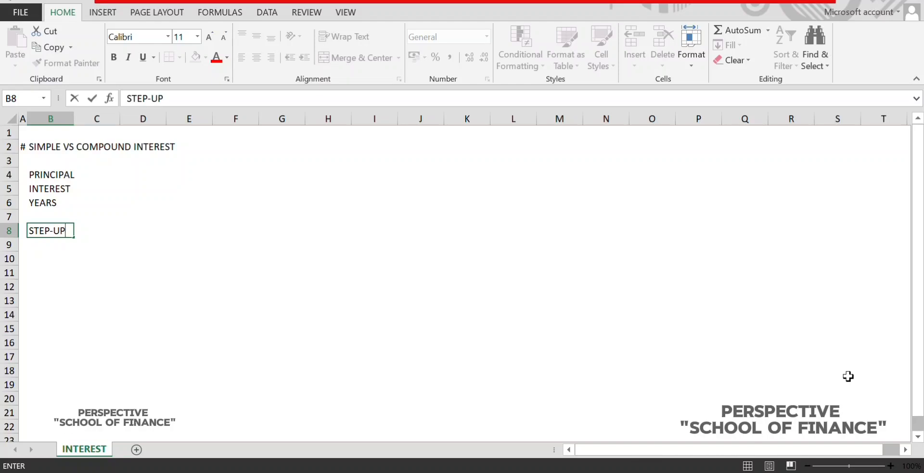
key(Return)
text(LTCG)
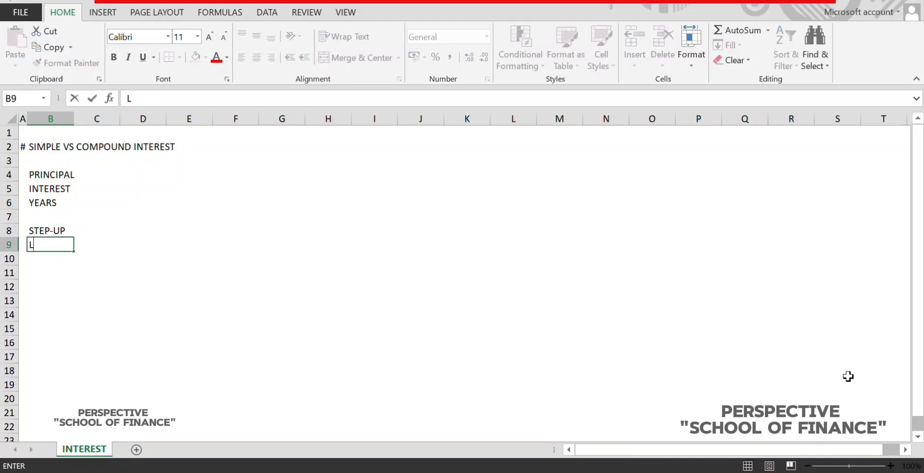
key(Right)
- Enter 100000 as the principal in cell D4
key(Up)
key(Up)
key(Up)
key(Up)
key(Up)
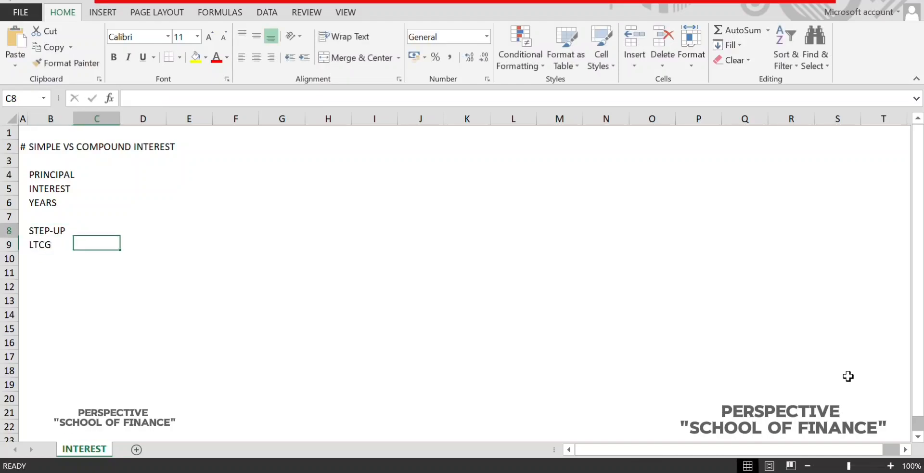
key(Right)
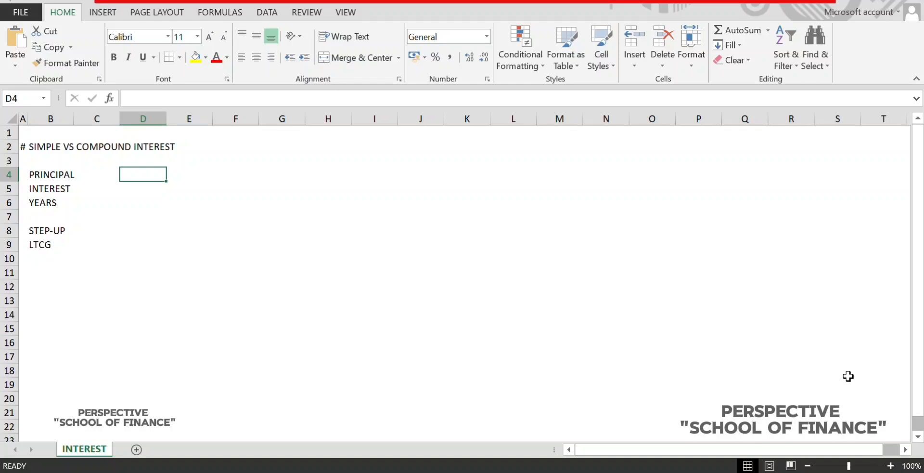
text(1000)
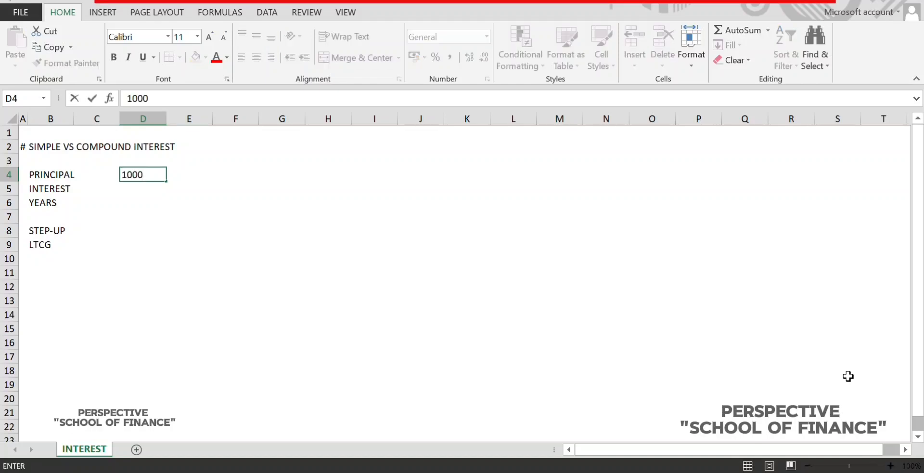
text(00)
key(Return)
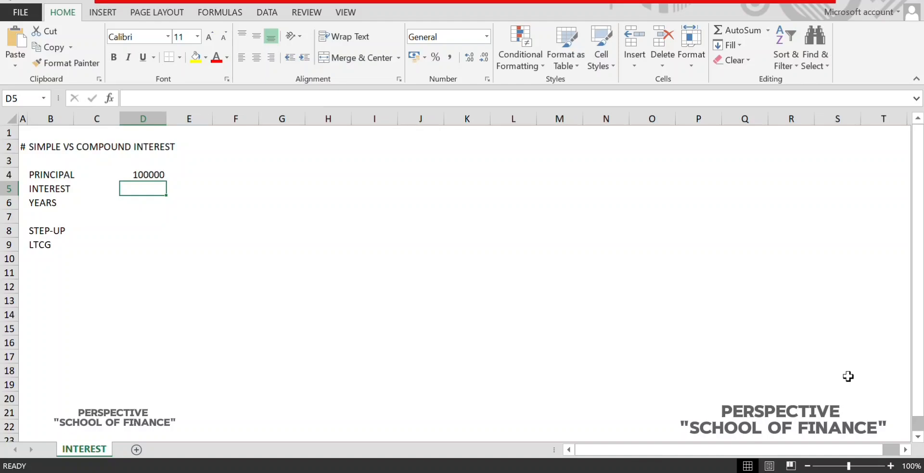
- Enter 8% as the interest rate in D5 and 15 as the number of years in D6
text(85)
key(BackSpace)
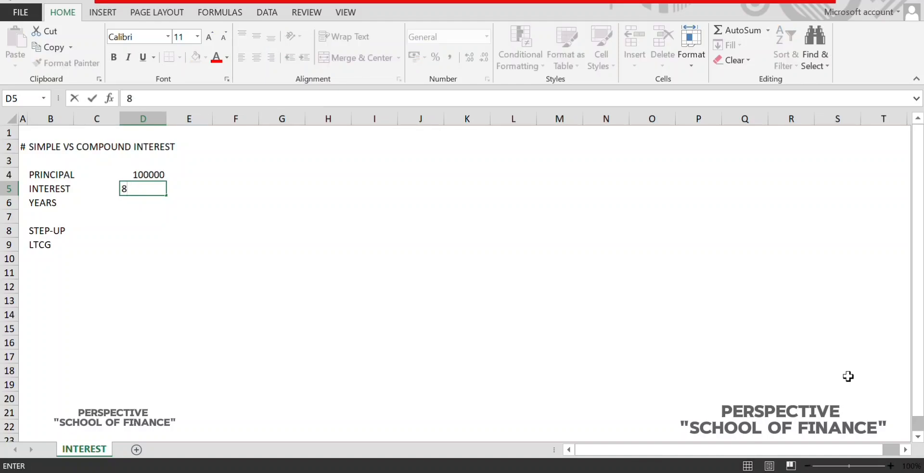
text(%)
key(Return)
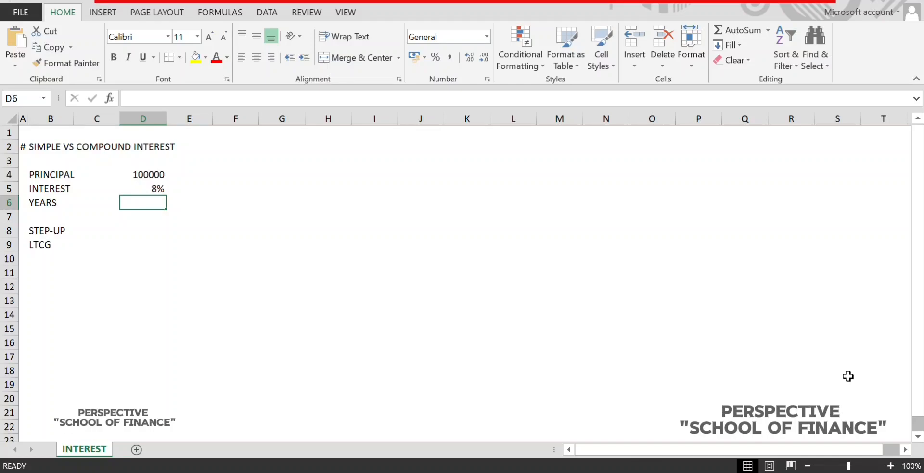
text(15)
key(Right)
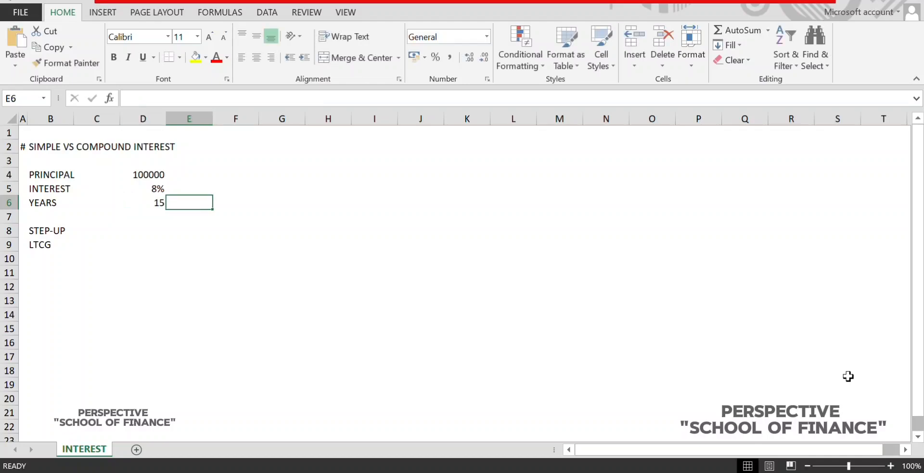
- Enter the table title SIMPLE INTEREST in cell G3
key(Down)
key(Left)
key(Left)
key(Right)
key(Right)
key(Right)
key(Up)
key(Up)
key(Up)
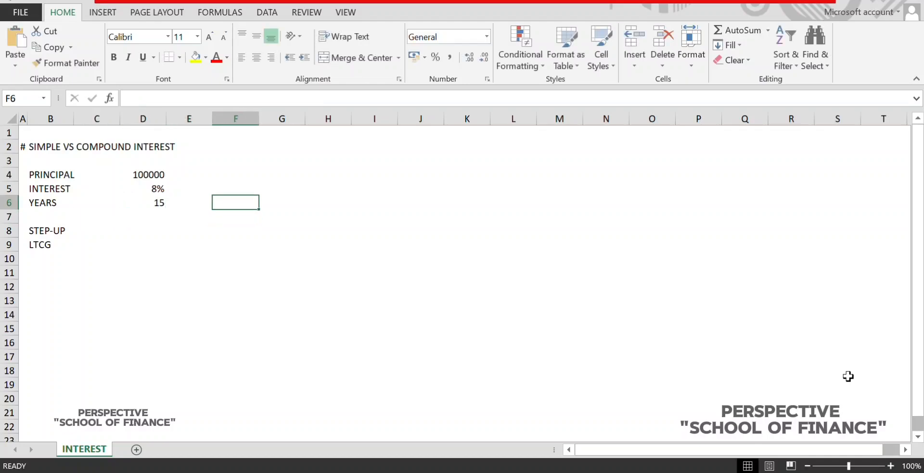
key(Right)
key(Up)
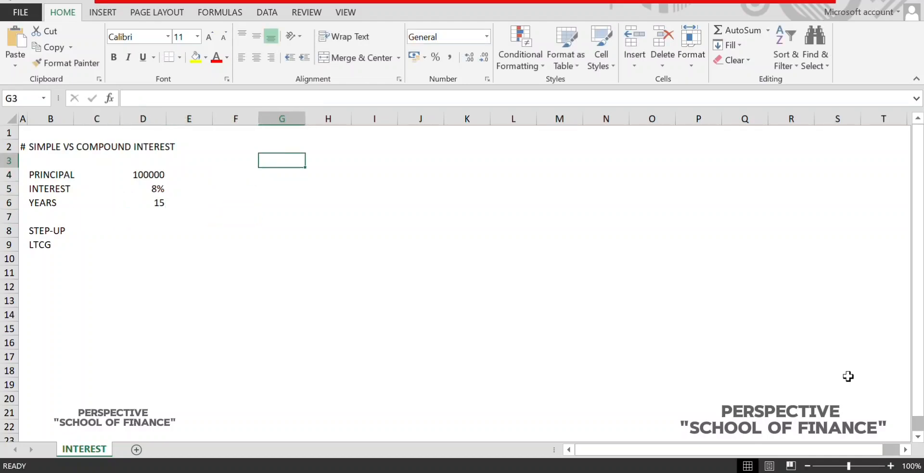
text(SIMPLE INTEREST)
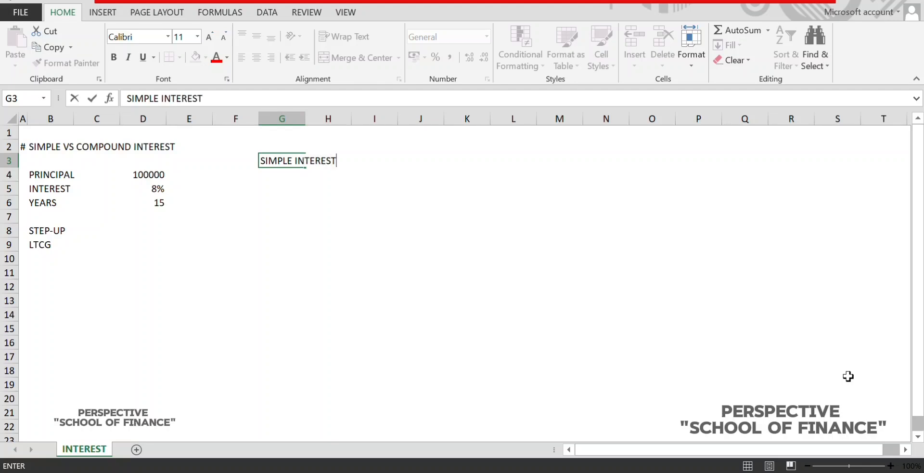
key(Return)
- Enter the column headers YEARS, PRINCIPAL, RETURNS and TOTAL in cells F4 to I4
key(Left)
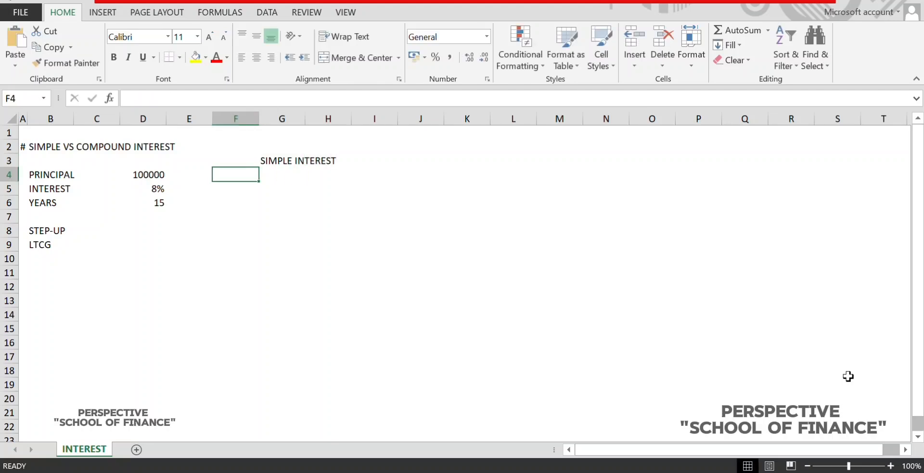
text(YEARS)
key(Tab)
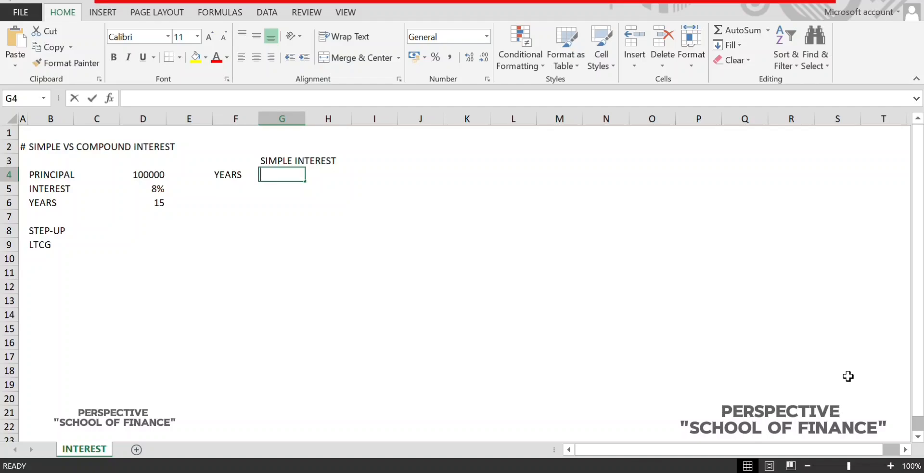
text(PRINCIPAL)
key(Tab)
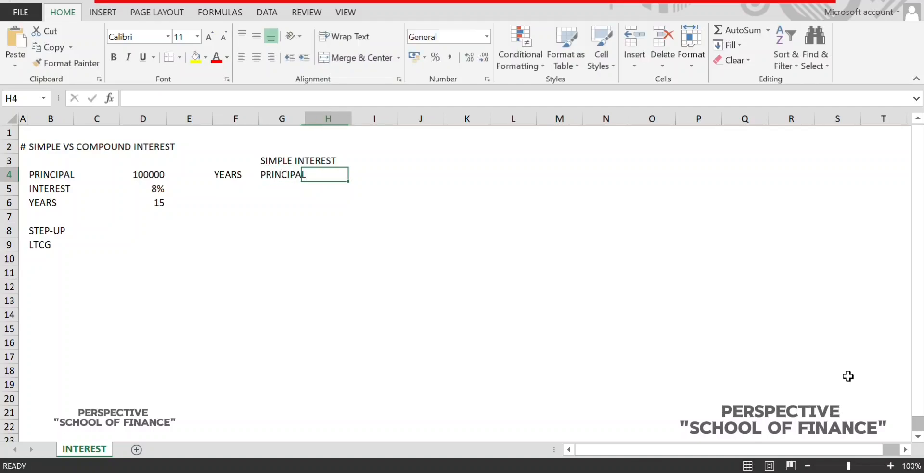
text(RETURNS)
key(ctrl+Return)
key(Tab)
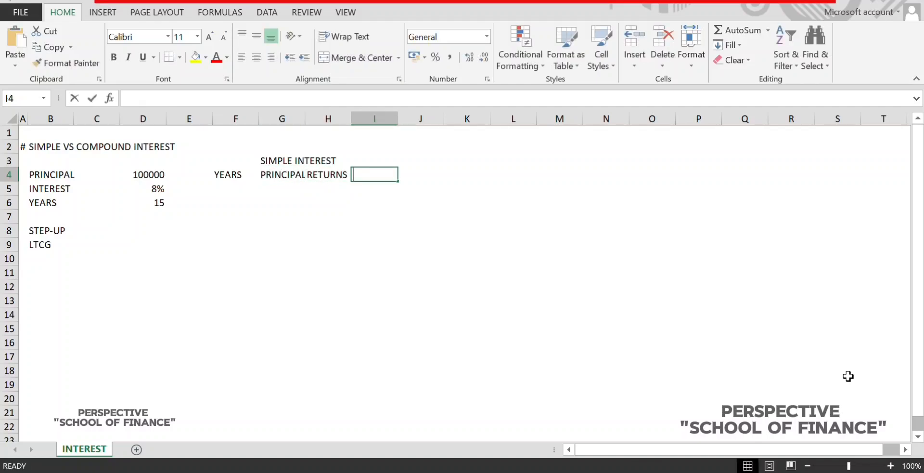
text(TOTAL)
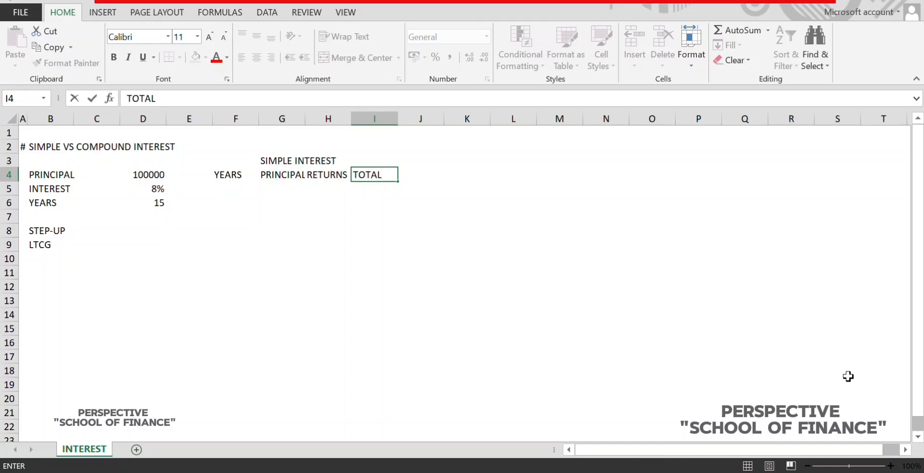
key(Return)
- Center the four column headers in F4:I4 horizontally
key(Left)
key(Left)
key(Left)
key(Up)
key(shift+Right)
key(shift+Right)
key(shift+Right)
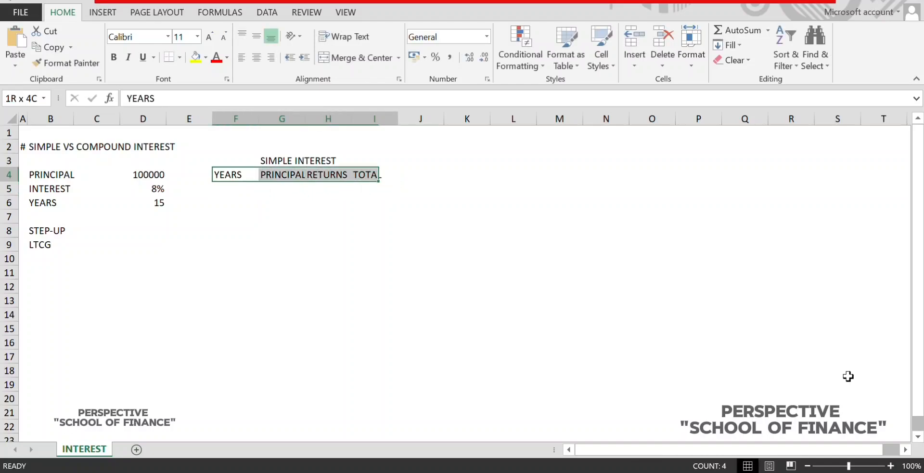
key(shift+Right)
key(shift+Left)
key(alt)
key(h)
key(a)
key(alt)
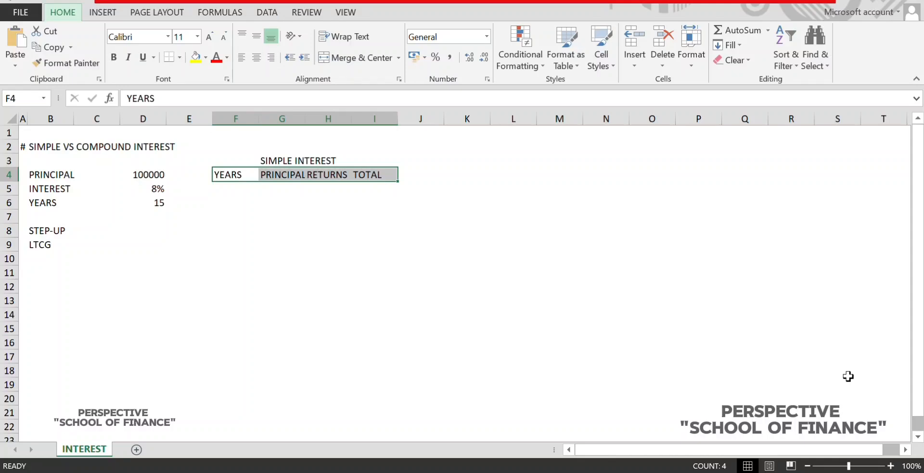
text(HAC)
key(Escape)
key(Tab)
key(shift+Tab)
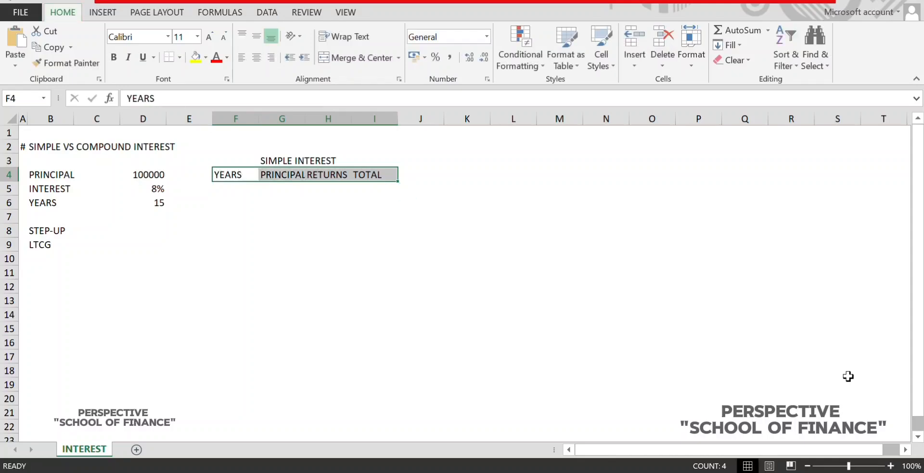
key(alt)
key(h)
key(a)
key(c)
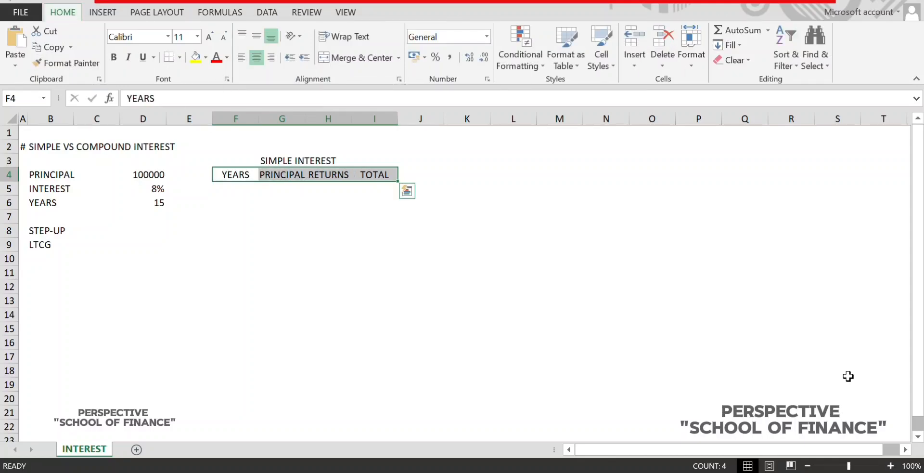
- Merge and center the SIMPLE INTEREST title across F3:I3
key(Up)
key(shift+Right)
key(shift+Right)
key(shift+Right)
key(alt)
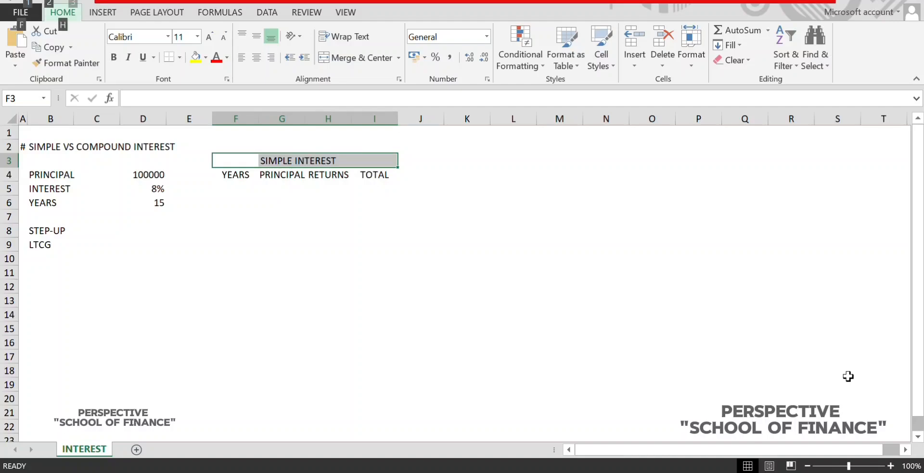
key(h)
key(m)
key(c)
- Make the title and header rows in F3:I4 bold and apply all borders to them
key(shift+Down)
key(alt)
key(h)
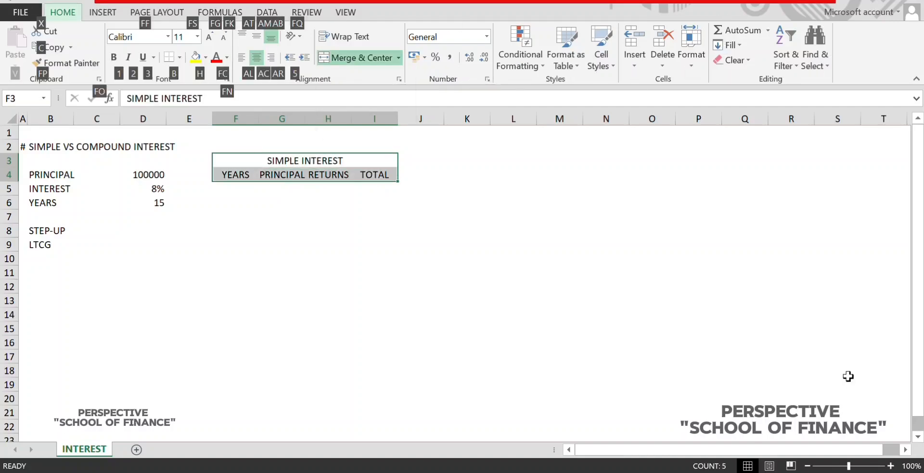
key(1)
key(alt)
key(h)
key(b)
key(a)
- AutoFit the width of column G to the PRINCIPAL header
key(Down)
key(Right)
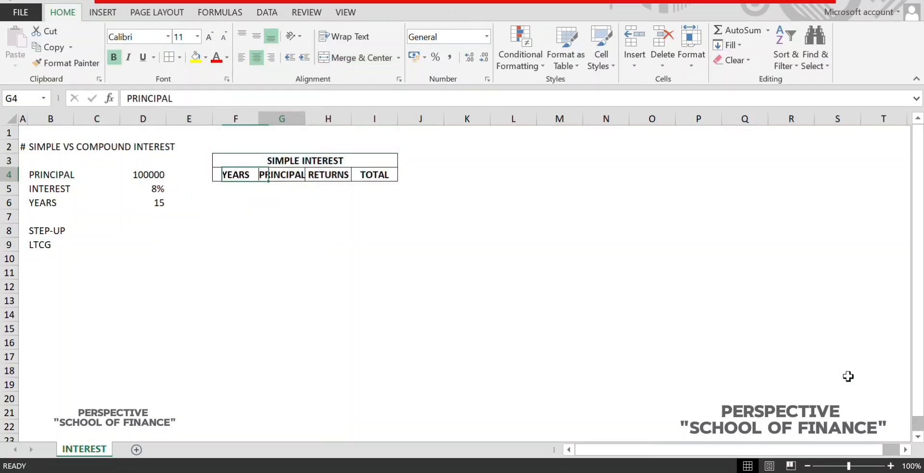
key(alt)
key(h)
key(o)
key(i)
- Enter =1 as the first year in cell F5
key(Down)
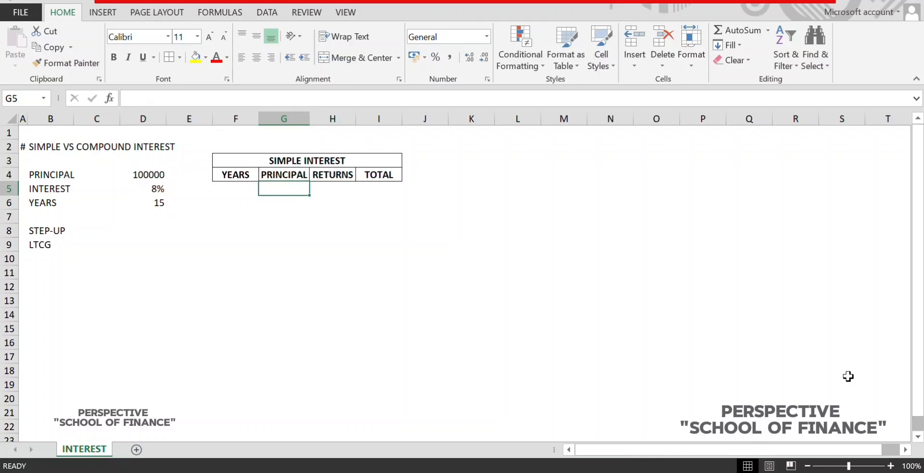
key(Left)
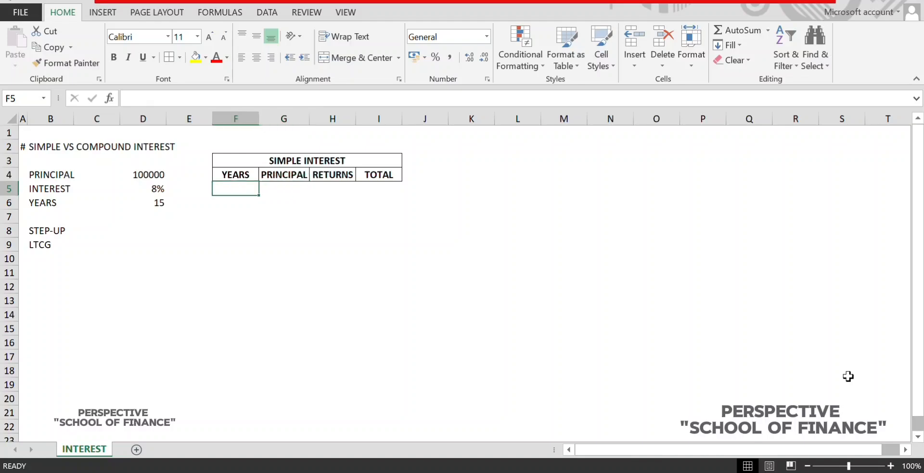
text(1)
key(Return)
key(Up)
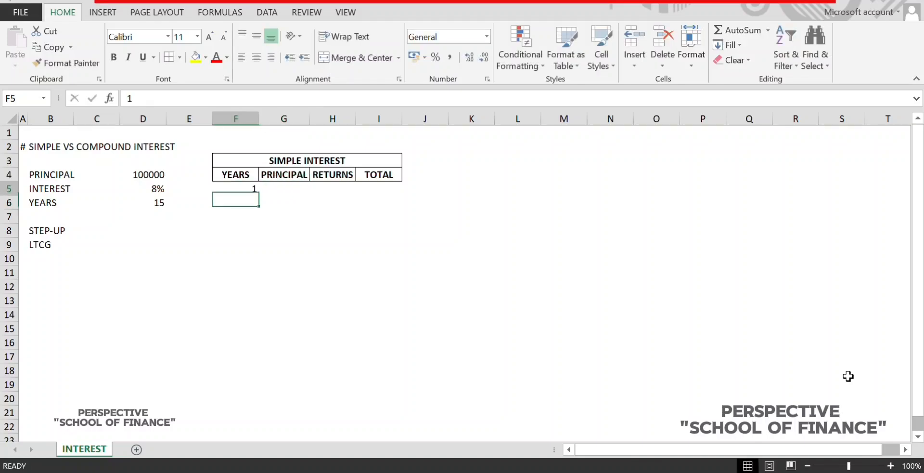
text(=1)
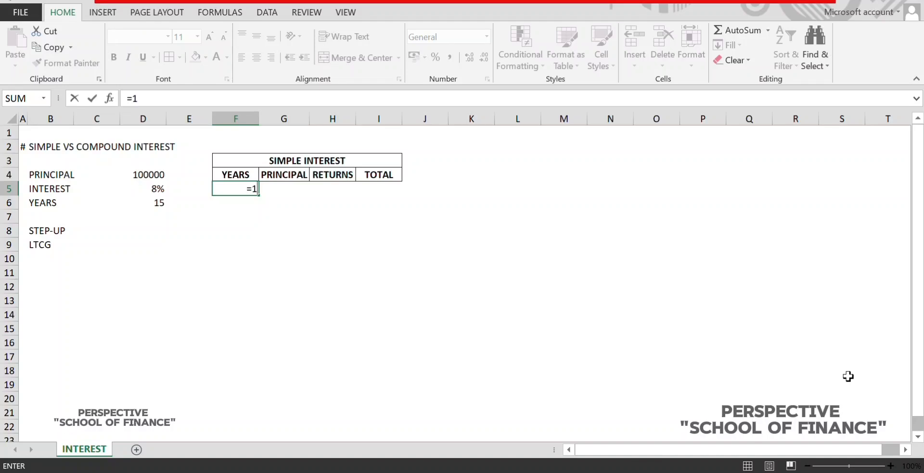
key(Return)
- Enter the formula =F5+1 for the second year in cell F6
text(=)
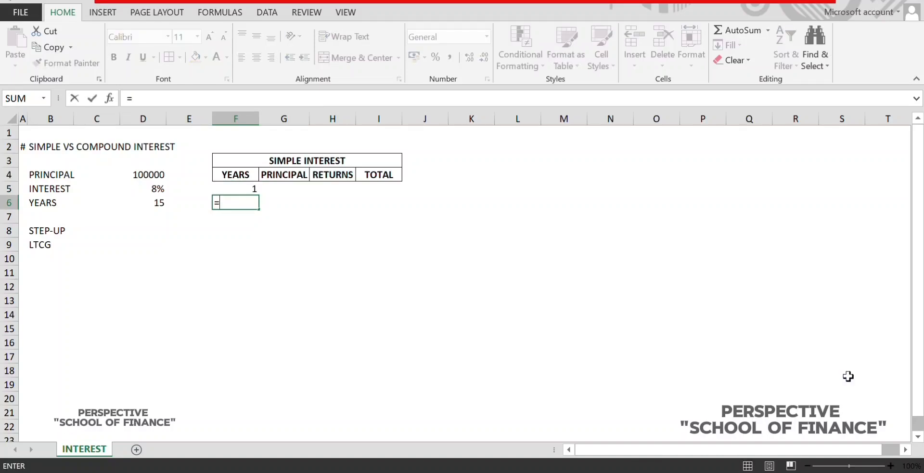
key(Up)
text(+)
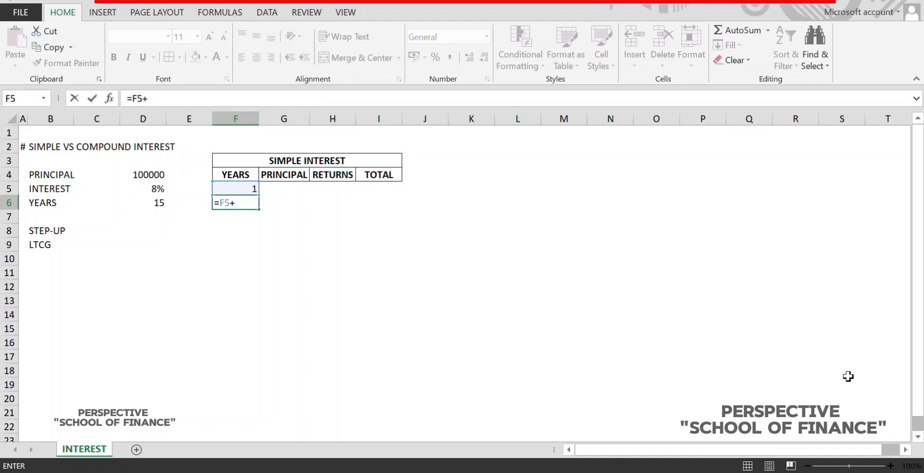
text(1)
key(ctrl+Return)
- Copy the year formula from F6 down through F20
key(ctrl+c)
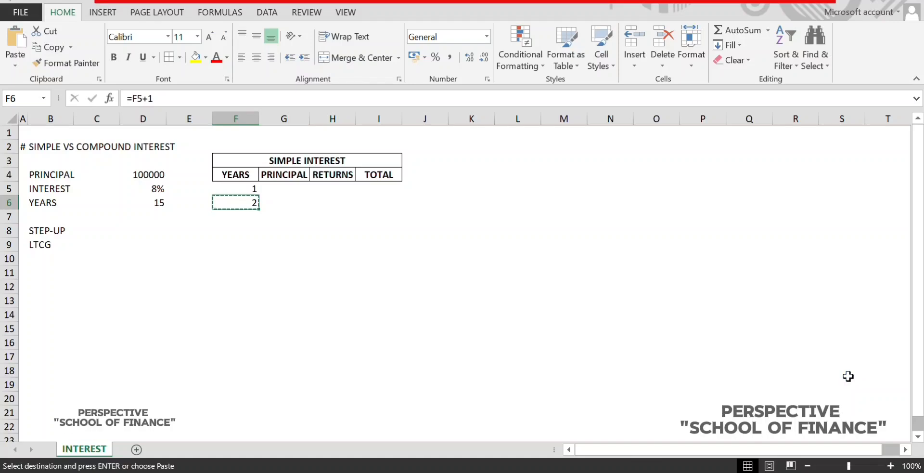
key(shift+Down)
key(shift+Down)
key(shift+Down)
key(shift+Down)
key(shift+Down)
key(shift+Down)
key(shift+Down)
key(shift+Down)
key(shift+Down)
key(shift+Down)
key(shift+Down)
key(shift+Down)
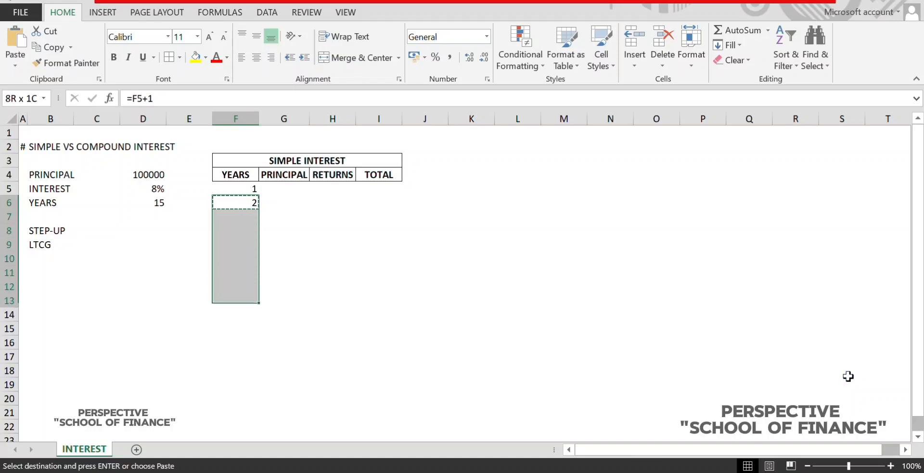
key(ctrl+v)
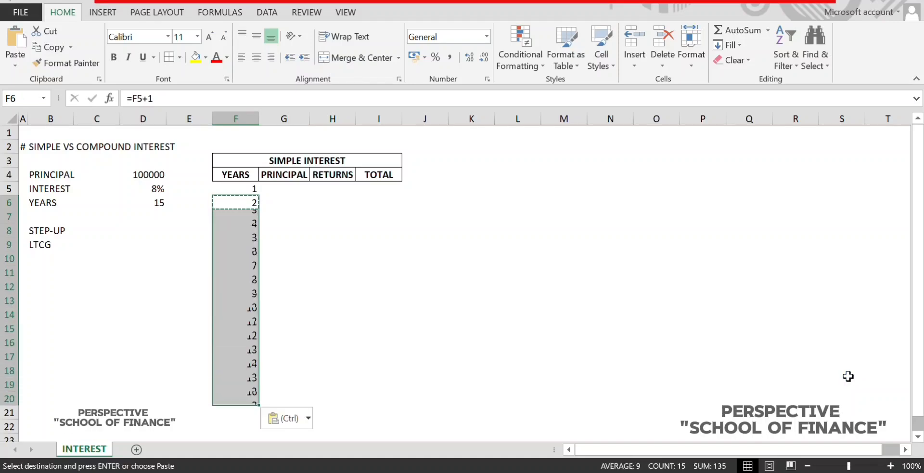
- Delete the surplus sixteenth year from cell F20
key(Down)
key(Down)
key(Down)
key(Down)
key(Down)
key(Down)
key(Down)
key(Down)
key(Down)
key(Down)
key(Down)
key(Down)
key(Down)
key(Down)
key(Down)
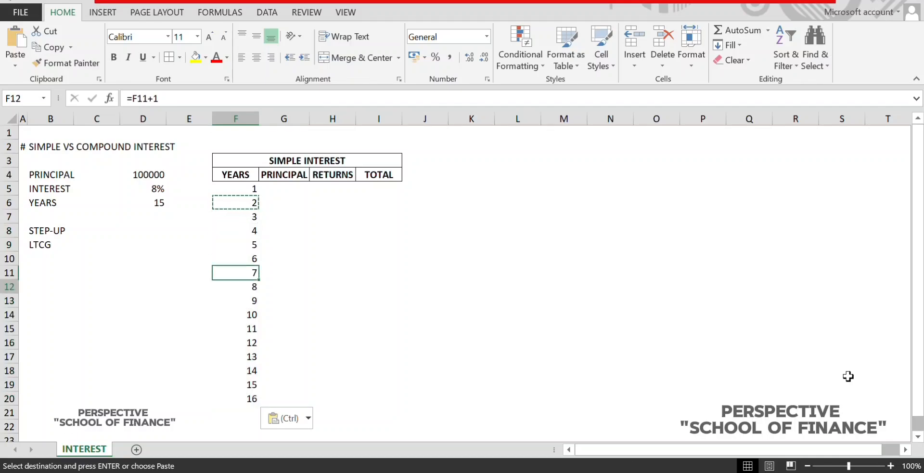
key(Up)
key(Delete)
- Enter the first year's principal in G5 as an absolute reference, =$D$4
key(Right)
key(Up)
key(Up)
key(Up)
key(Up)
key(Up)
key(Up)
key(Up)
key(Up)
key(Up)
key(Up)
key(Up)
key(Up)
key(Up)
key(Up)
key(Up)
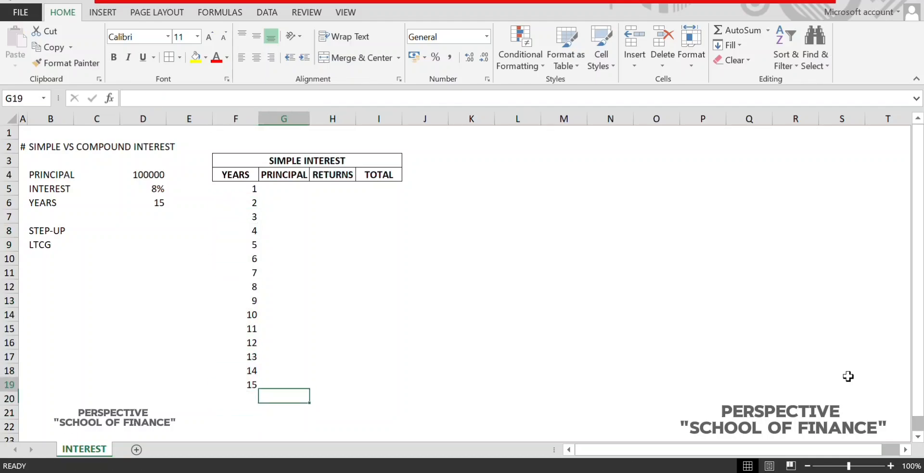
text(=)
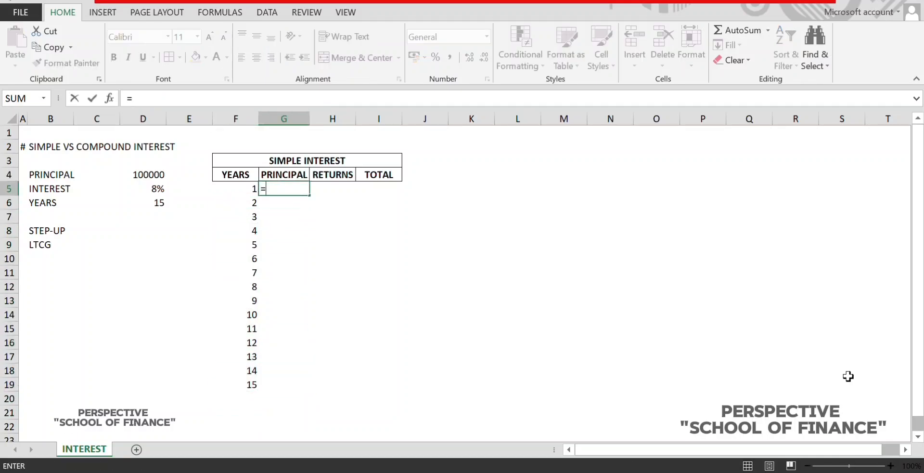
key(Left)
key(Left)
key(Left)
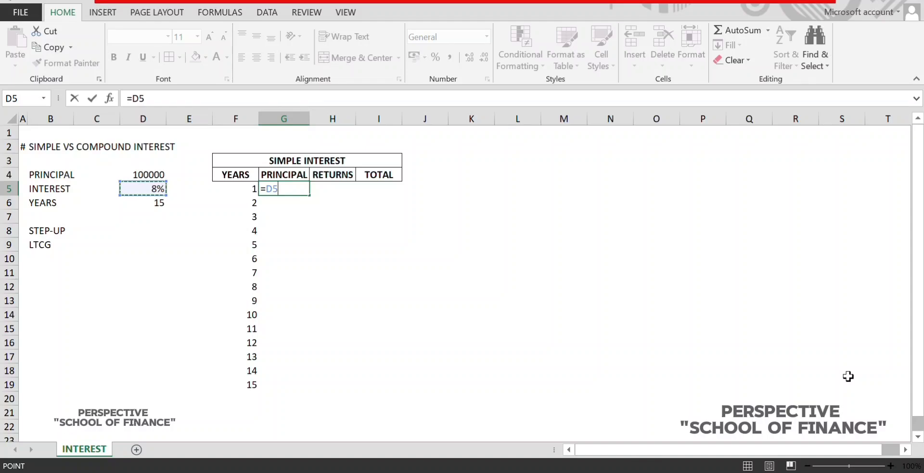
key(Up)
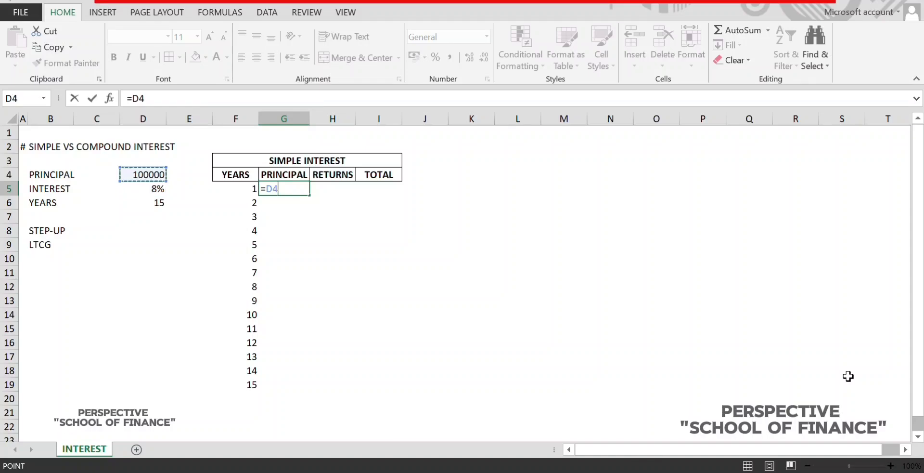
key(XF86MonBrightnessUp)
key(F4)
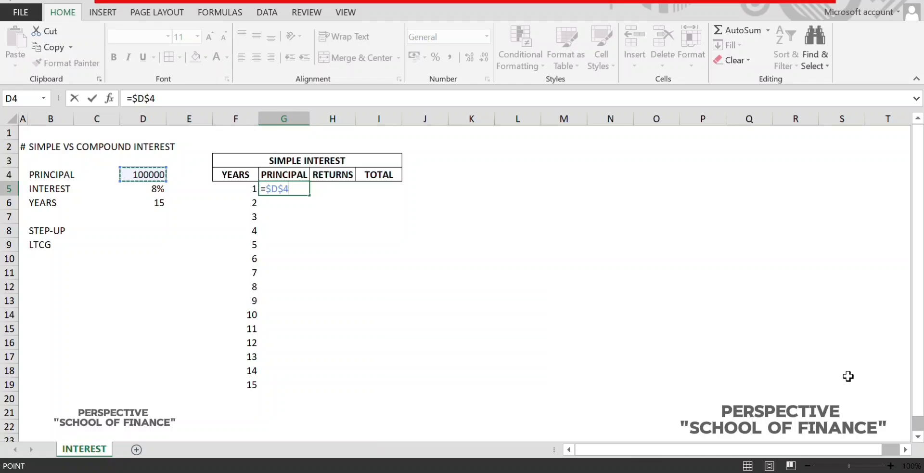
key(ctrl+Return)
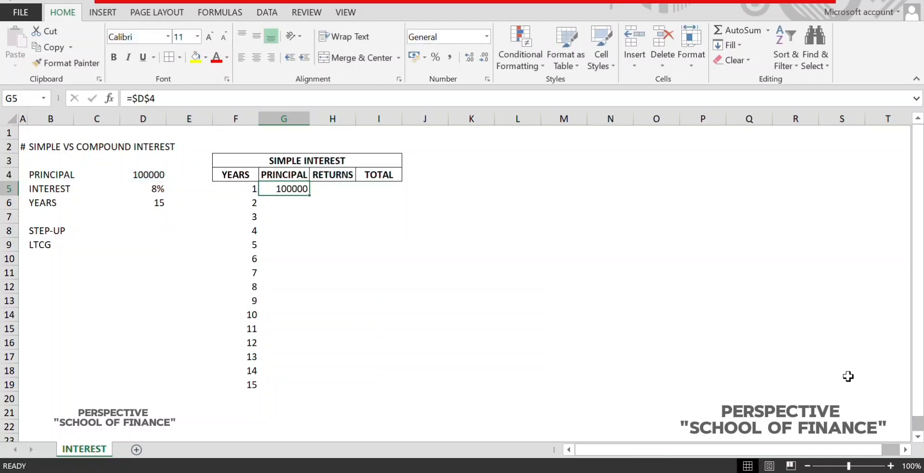
- Replace the formula in G5 with the relative reference =D4 and copy it down to G6
text(=)
key(Left)
key(Left)
key(Left)
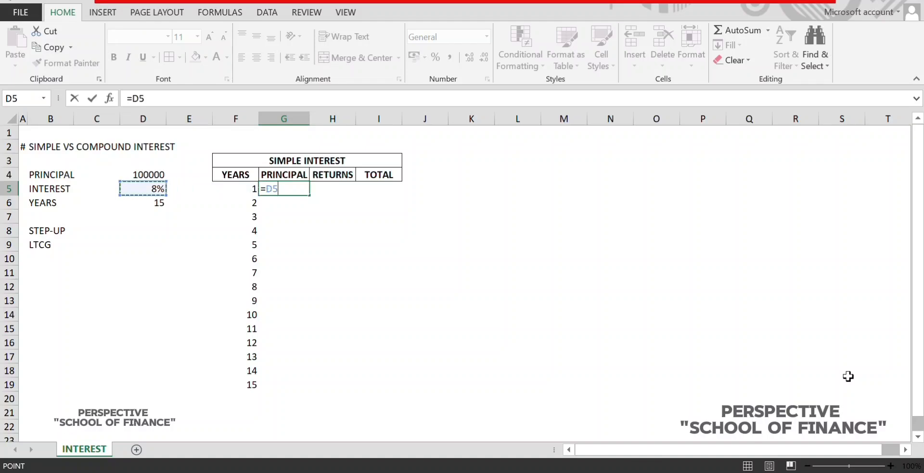
key(Up)
key(ctrl+Return)
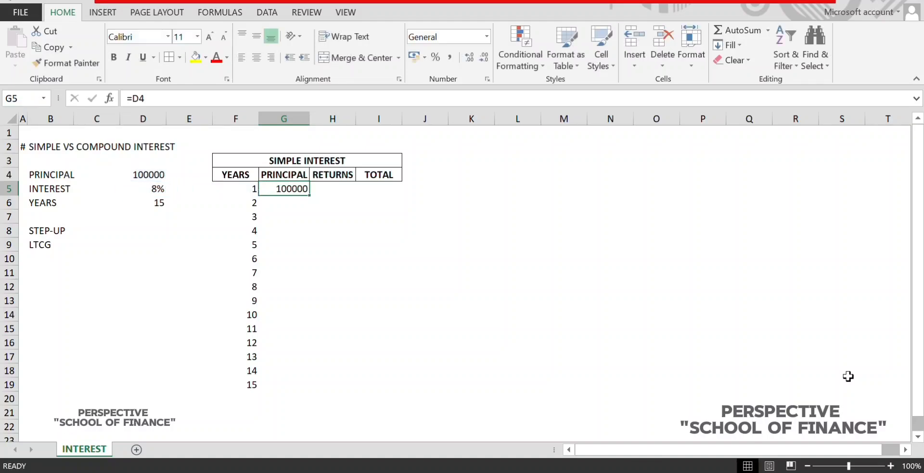
key(ctrl+c)
key(shift+Down)
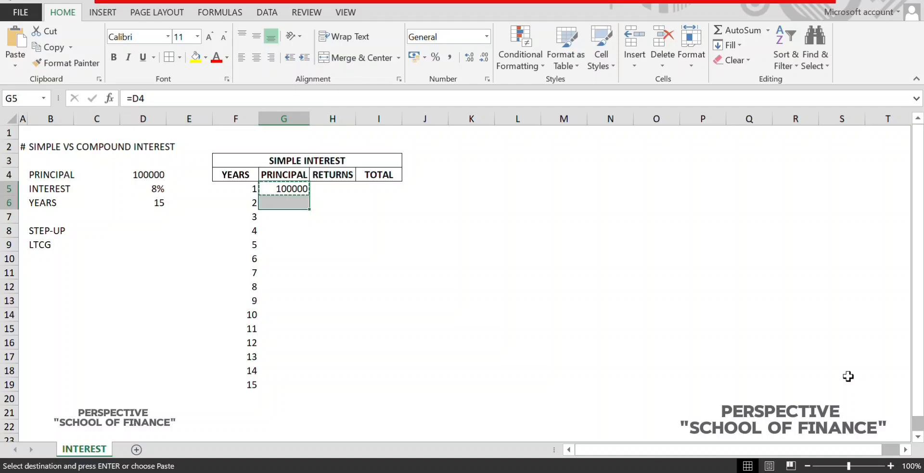
key(ctrl+v)
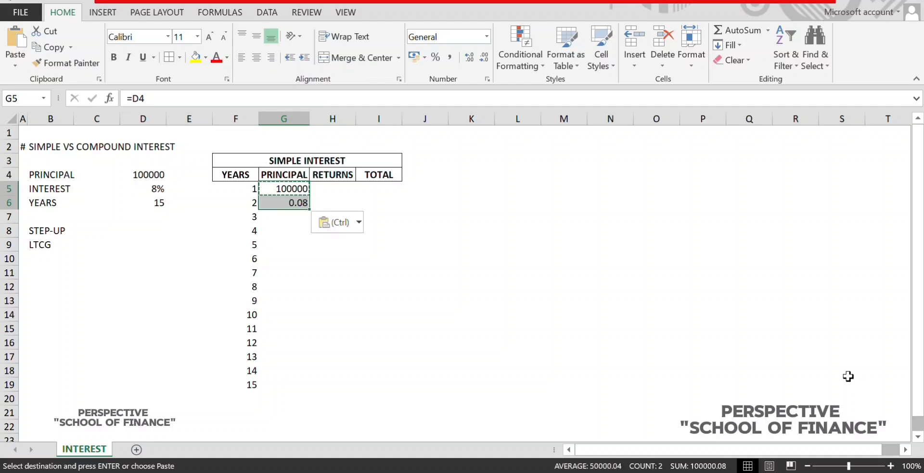
- Enter the absolute reference =$D$4 in cell G4
key(Up)
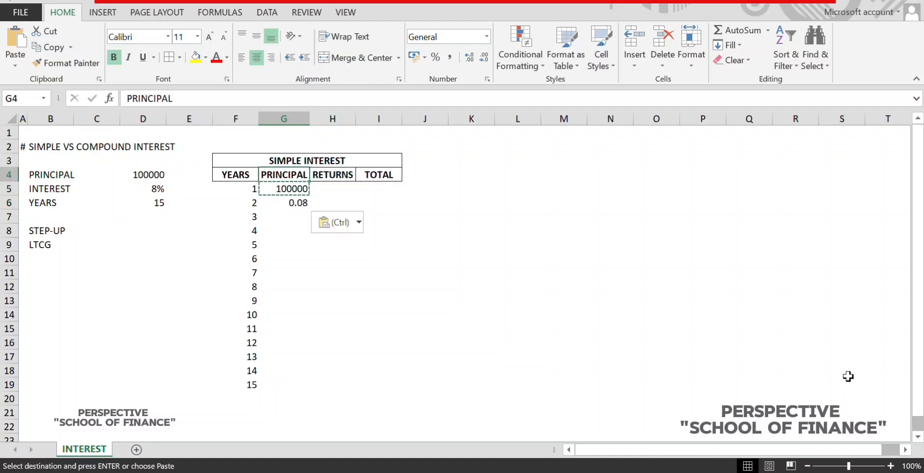
text(=)
key(Left)
key(Left)
key(Left)
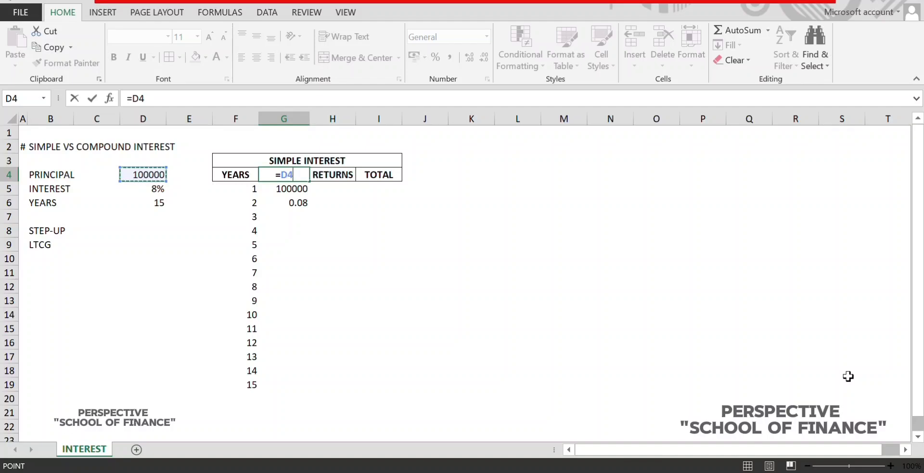
key(F4)
key(ctrl+Return)
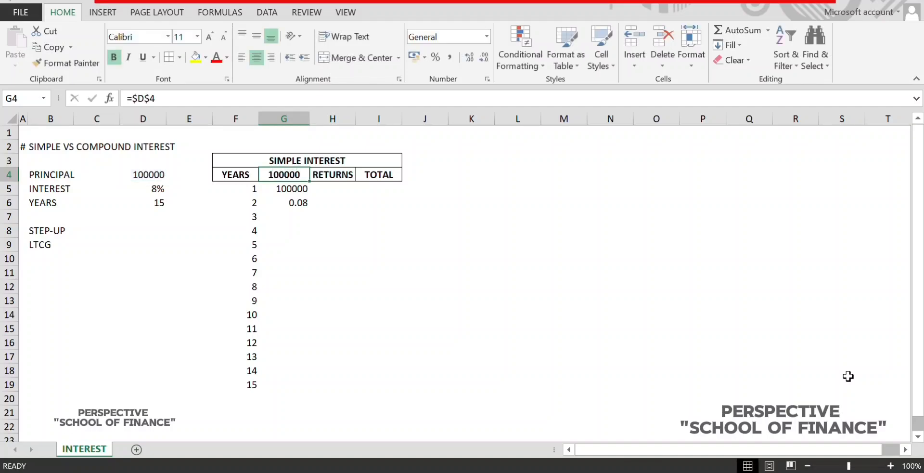
- Undo the formula entry in header cell G4 and enter the absolute reference =$D$4 in G5
key(ctrl+z)
key(Down)
key(F2)
key(F2)
key(Left)
key(Left)
key(Left)
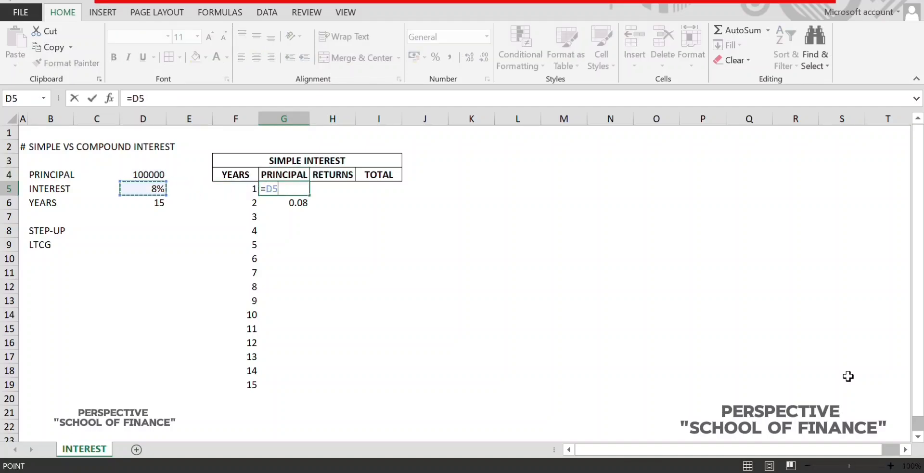
key(Up)
key(F4)
key(ctrl+Return)
- Copy the principal formula from G5 down through G19 for all 15 years
key(ctrl+c)
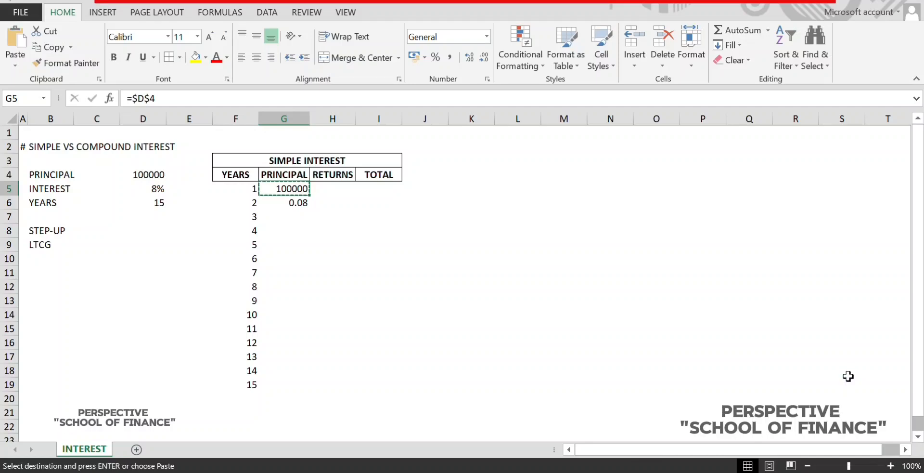
key(shift+Down)
key(ctrl+shift+Down)
key(ctrl+shift+Up)
key(shift+Down)
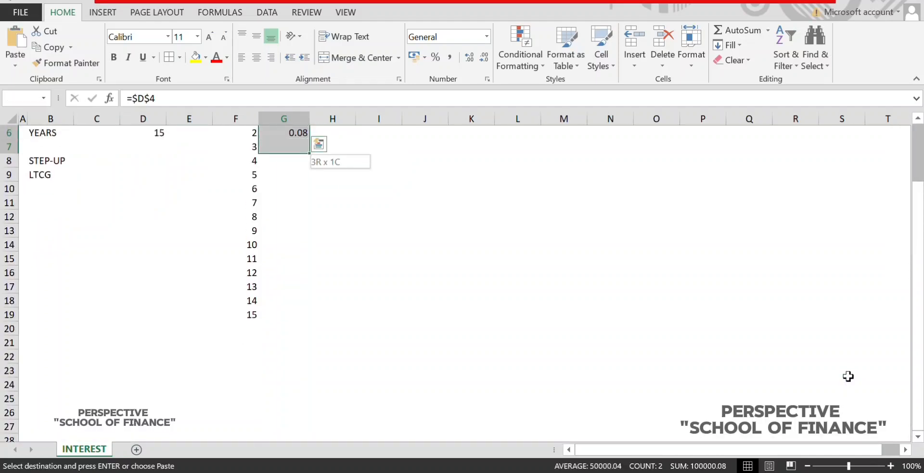
key(shift+Down)
key(shift+Down)
key(shift+Down)
key(shift+Down)
key(shift+Down)
key(shift+Down)
key(shift+Down)
key(shift+Down)
key(shift+Down)
key(shift+Down)
key(shift+Down)
key(shift+Down)
key(ctrl+v)
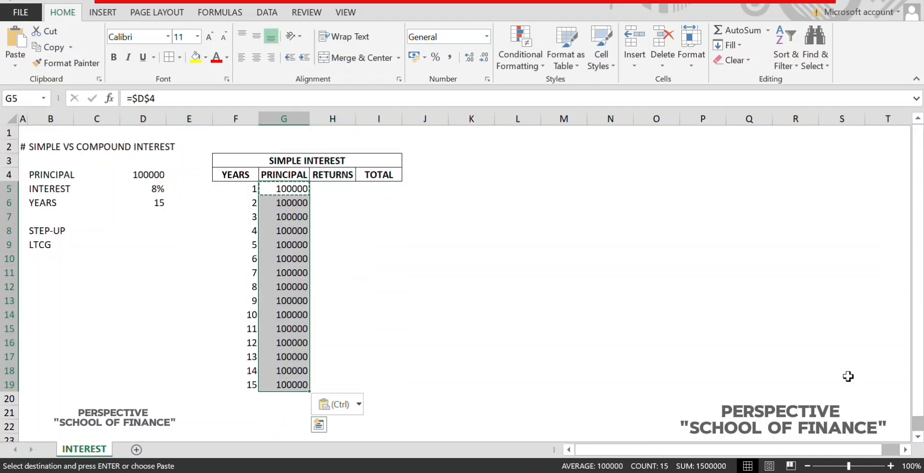
key(Right)
key(Left)
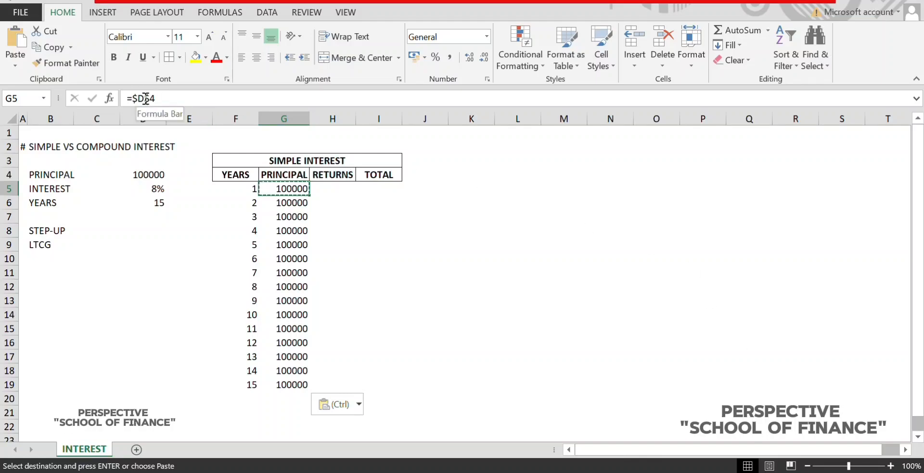
- Format the principal amount in D4 with comma style
click(157, 175)
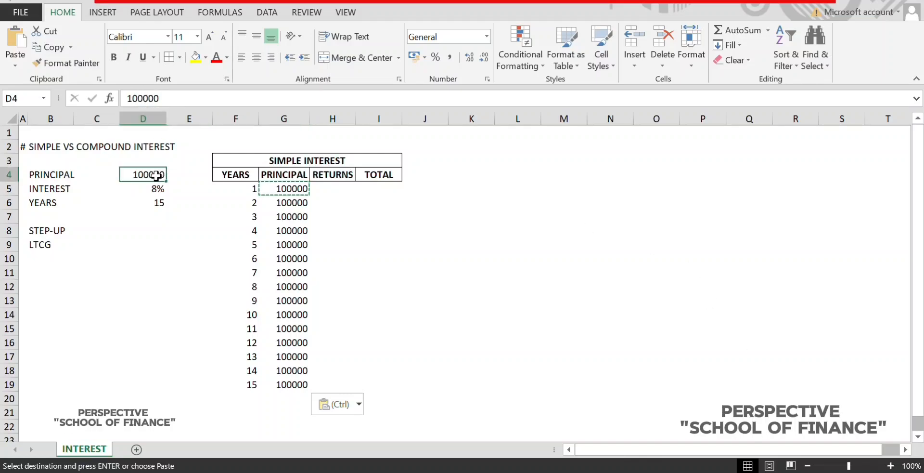
click(14, 98)
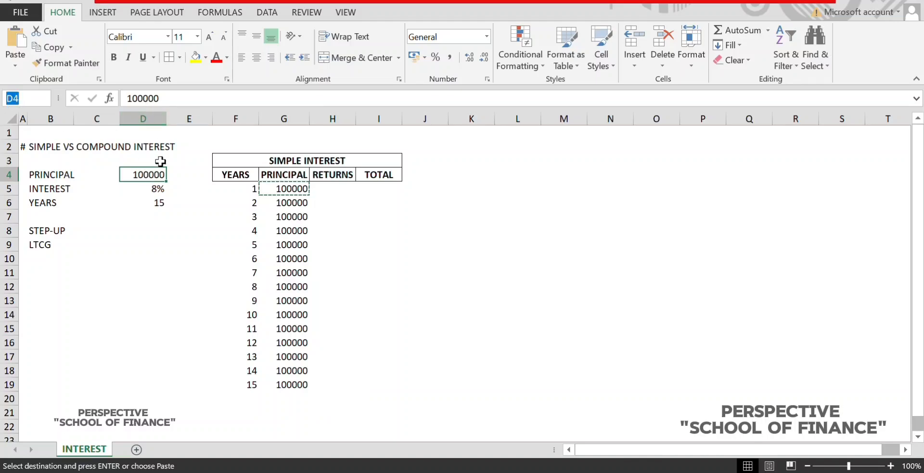
key(alt)
key(h)
key(k)
key(Down)
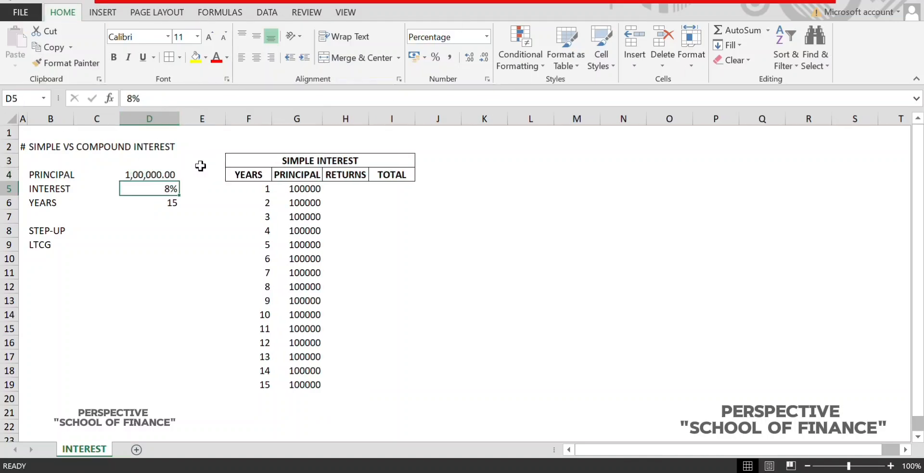
- Enter the first year's returns formula =G5*$D$5 in H5, keeping the interest rate reference absolute
key(Right)
key(Right)
key(Right)
key(Right)
text(=)
key(Left)
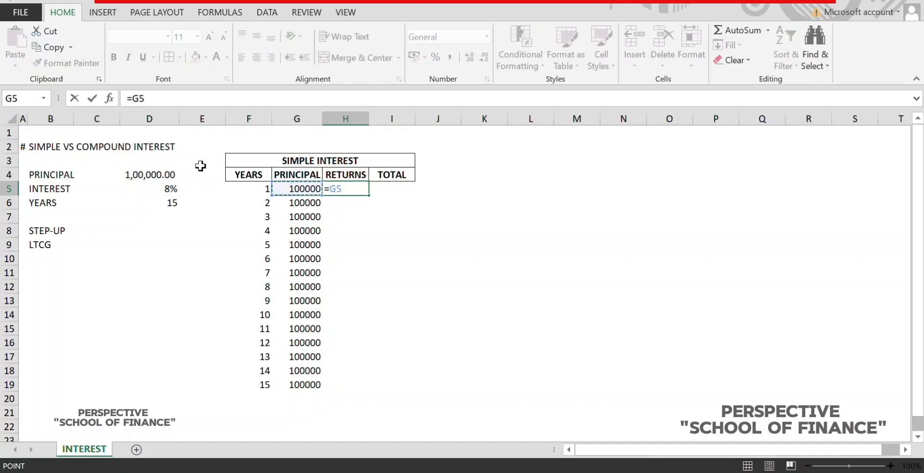
text(*)
key(Left)
key(Left)
key(Left)
key(Left)
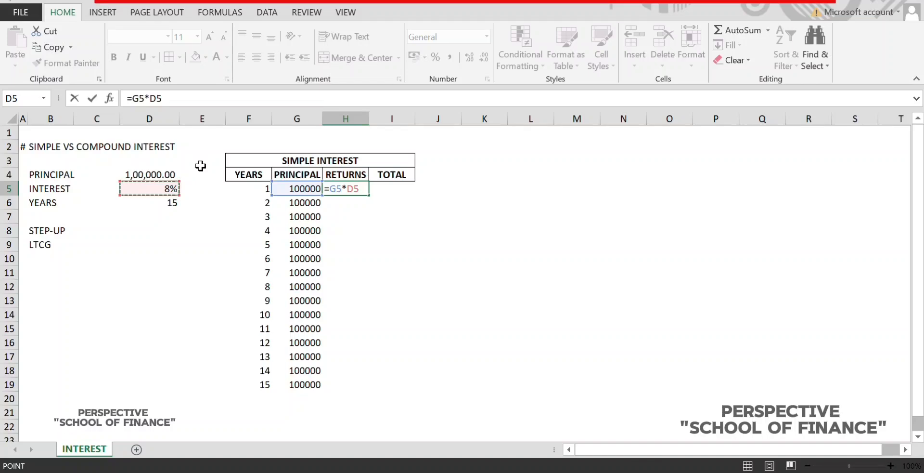
key(F4)
key(ctrl+Return)
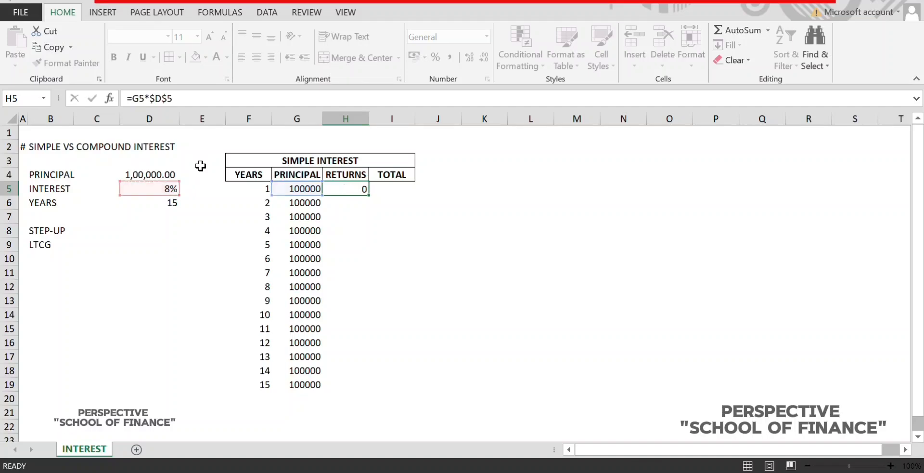
- Copy the returns formula from H5 down through H19
key(ctrl+c)
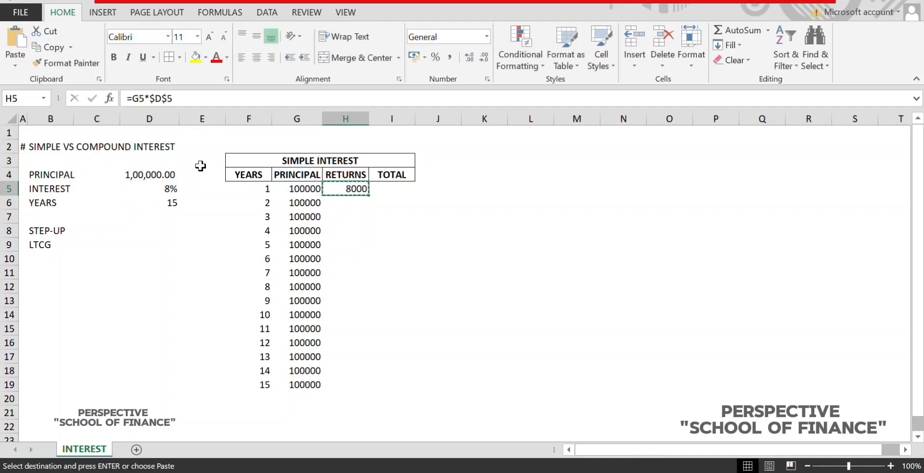
key(shift+Down)
key(shift+Down)
key(shift+Down)
key(shift+Down)
key(shift+Down)
key(shift+Down)
key(shift+Down)
key(shift+Down)
key(shift+Down)
key(shift+Down)
key(shift+Down)
key(shift+Down)
key(shift+Down)
key(shift+Down)
key(ctrl+v)
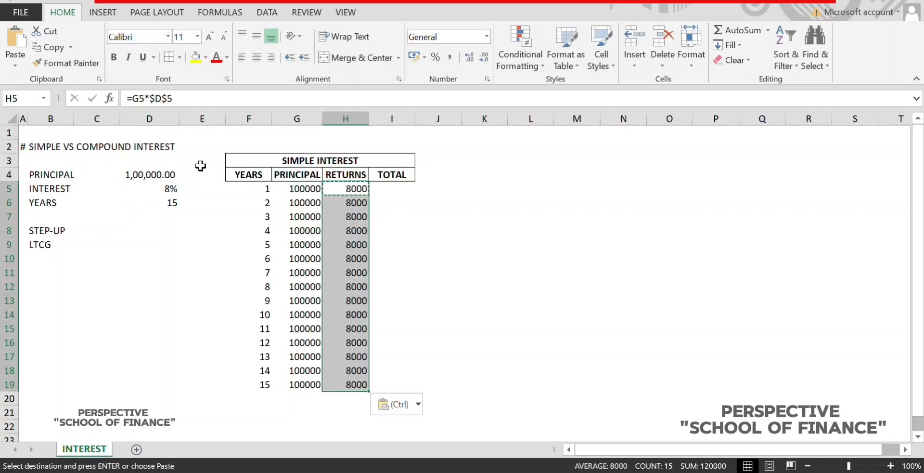
- Enter the first year's total in I5 as returns plus principal, =H5+G5
key(Right)
text(=)
key(Left)
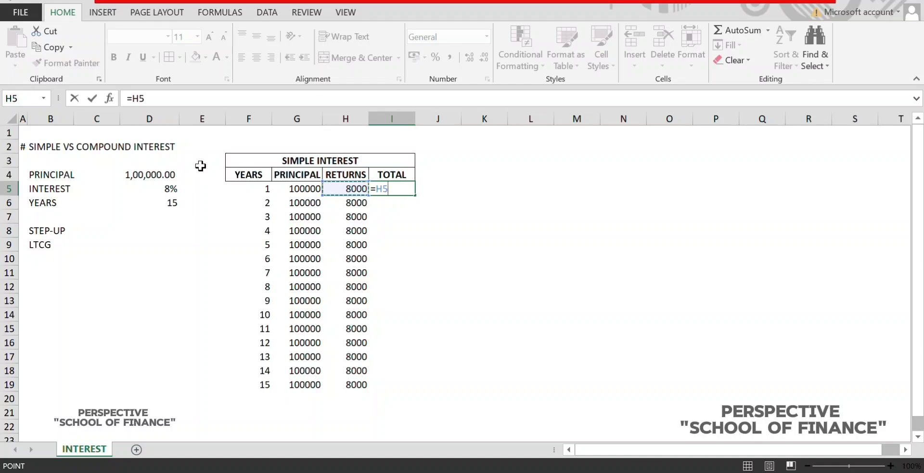
text(+)
key(Left)
key(ctrl+Return)
key(F2)
key(BackSpace)
key(BackSpace)
key(BackSpace)
key(BackSpace)
key(BackSpace)
key(Left)
text(+)
key(Left)
key(Left)
key(ctrl+Return)
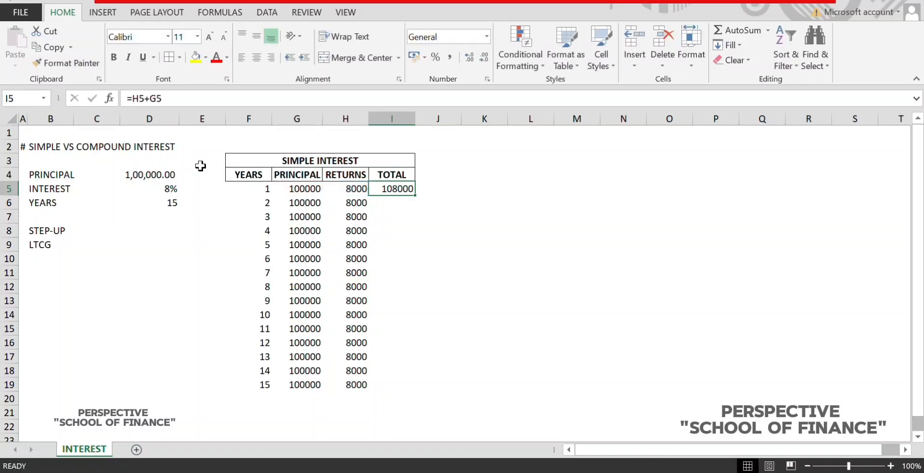
- Copy the total formula from I5 down through I19
key(ctrl+c)
key(shift+Down)
key(shift+Down)
key(shift+Down)
key(shift+Down)
key(shift+Down)
key(shift+Down)
key(shift+Down)
key(shift+Down)
key(shift+Down)
key(shift+Down)
key(shift+Down)
key(shift+Down)
key(shift+Down)
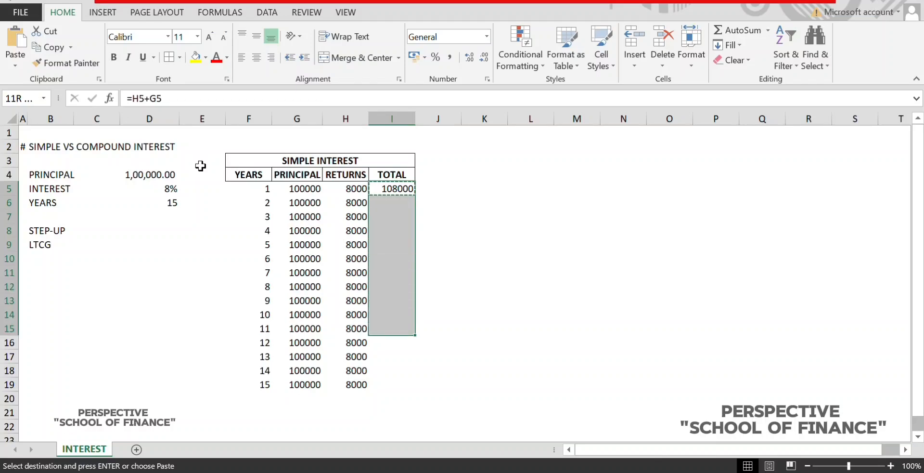
key(shift+Down)
key(ctrl+v)
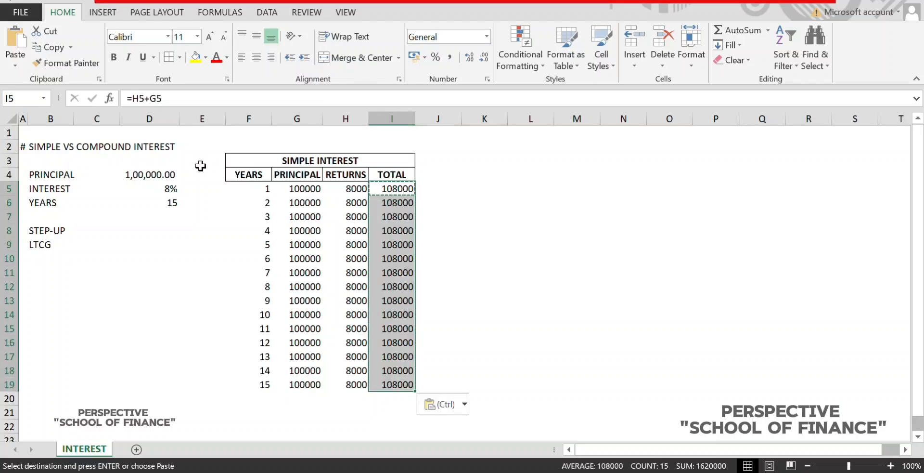
- Examine the formulas across the first year's row and the cells referenced by the totals in I5 and I6
key(Down)
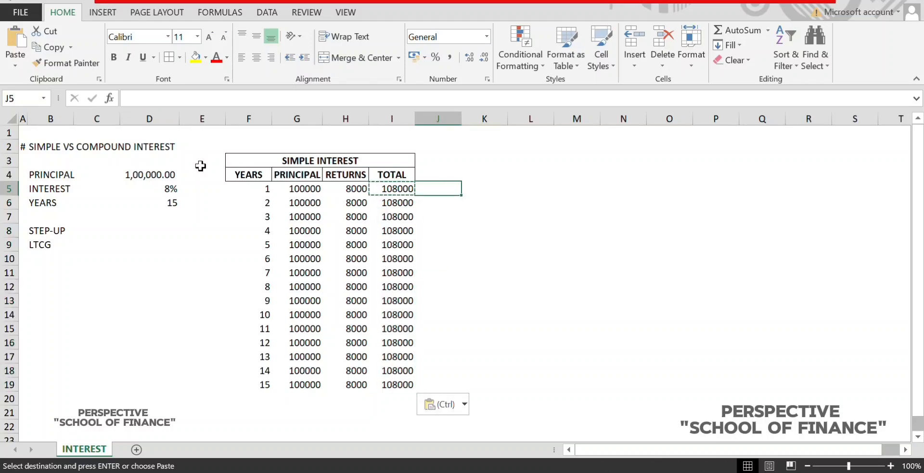
key(Up)
key(Left)
key(Left)
key(Left)
key(Left)
key(Right)
key(Right)
key(Right)
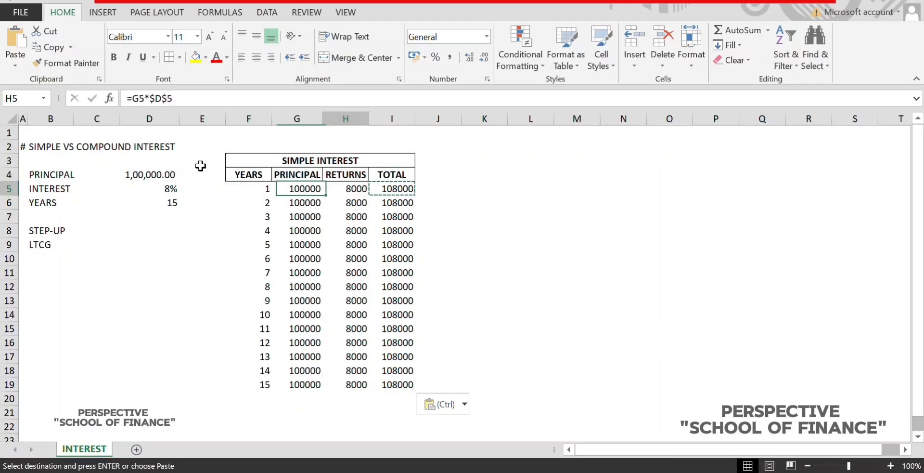
key(Right)
key(Right)
key(Left)
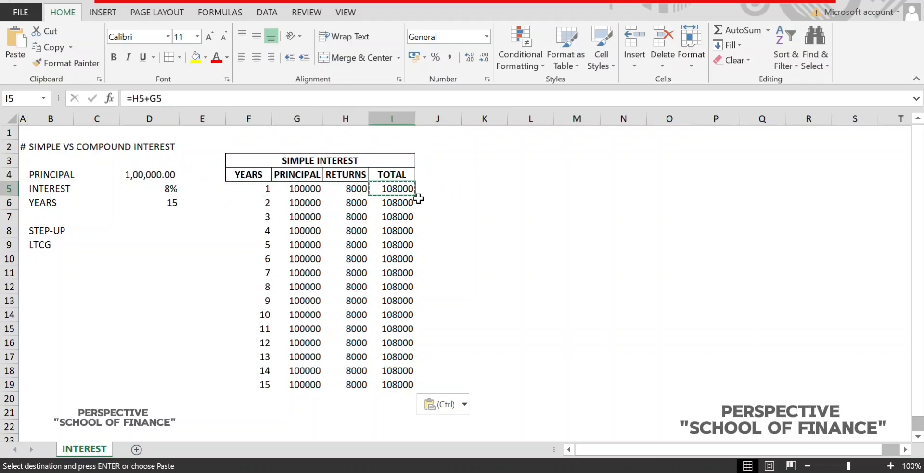
double_click(401, 188)
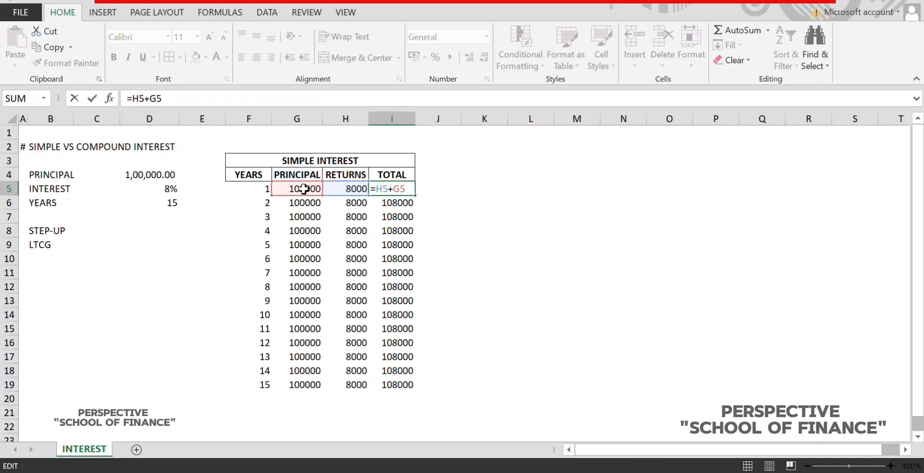
key(Return)
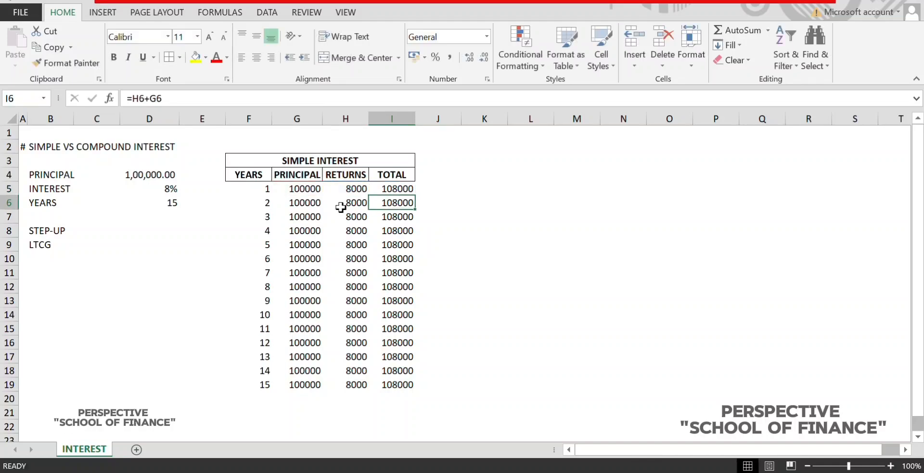
double_click(399, 203)
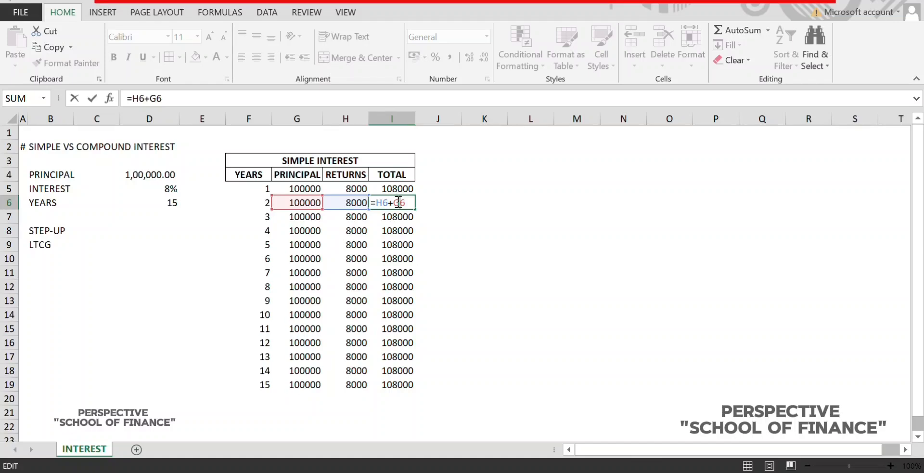
click(489, 204)
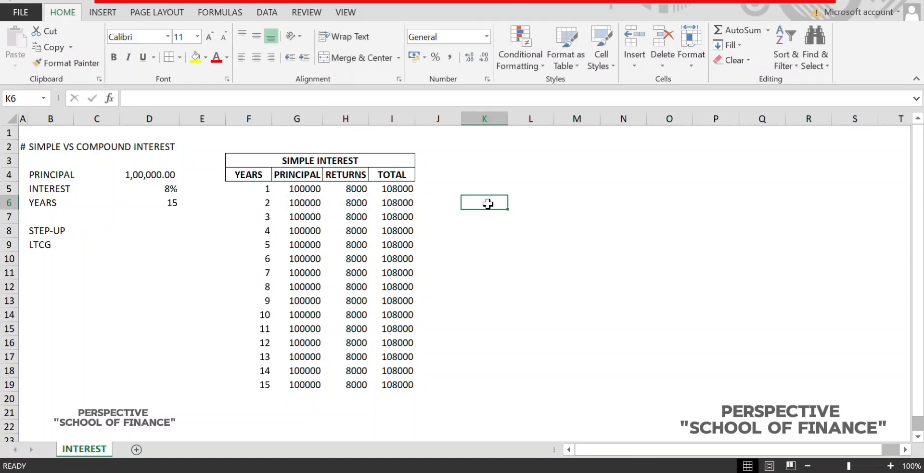
- Add an example note with YEARS 2 in K6 and 150000 in L6, formatted in comma style
text(YEARS)
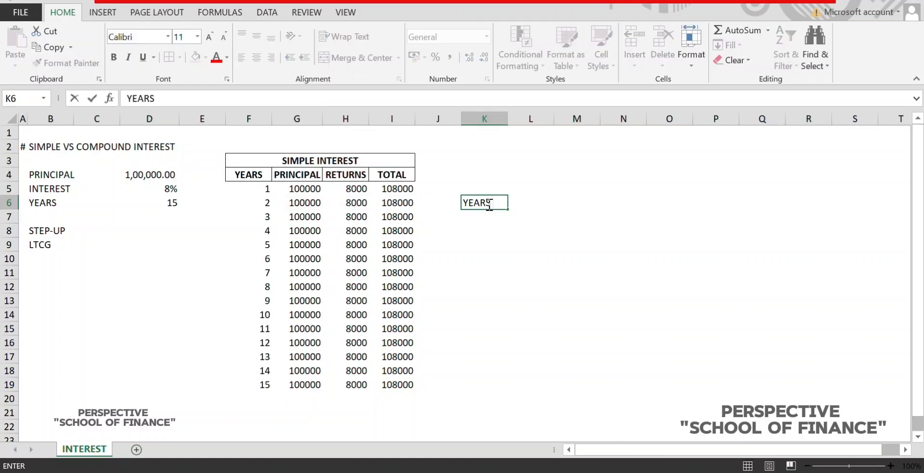
key(Tab)
text(1,50,00)
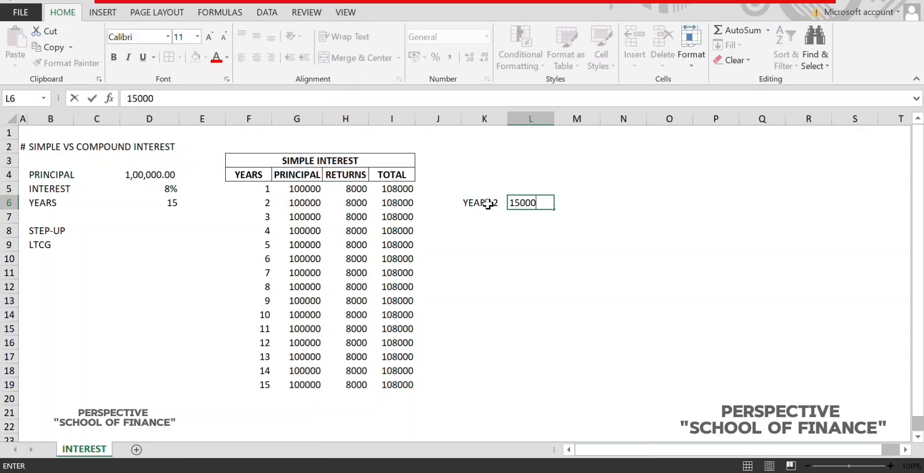
text(0)
key(ctrl+Return)
key(alt)
key(h)
key(k)
key(Right)
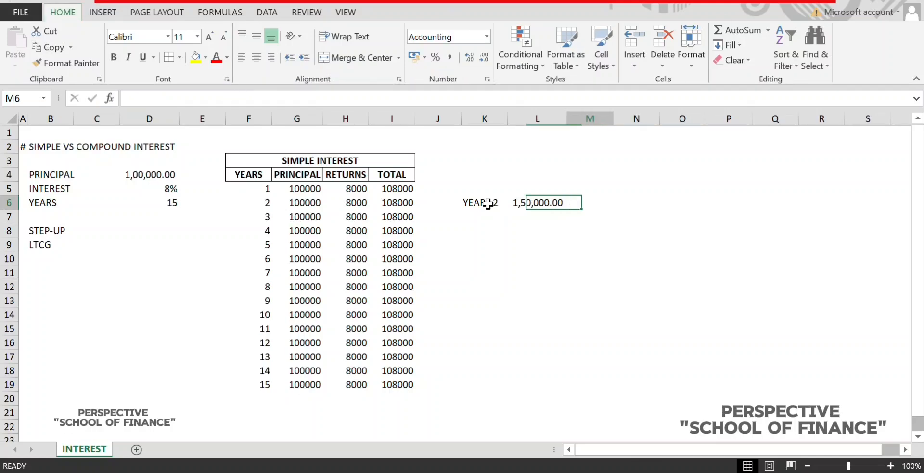
- Delete the example note and amount from cells K6:L7
click(403, 187)
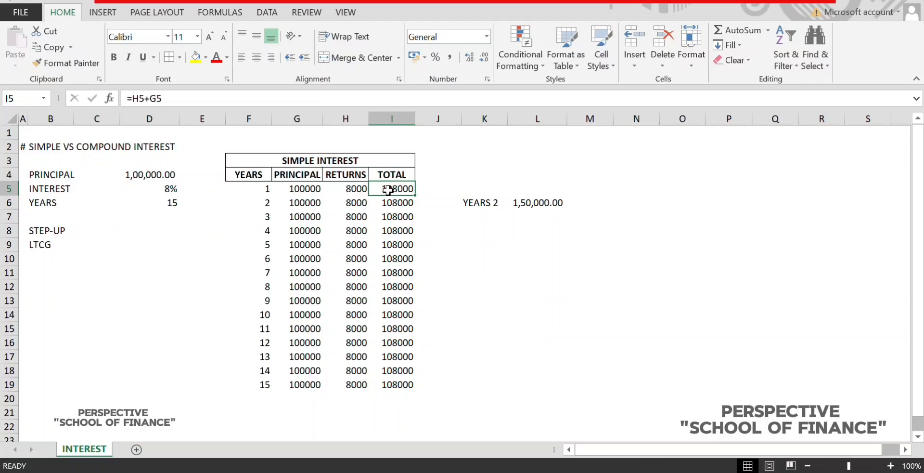
click(534, 218)
drag(522, 212, 495, 204)
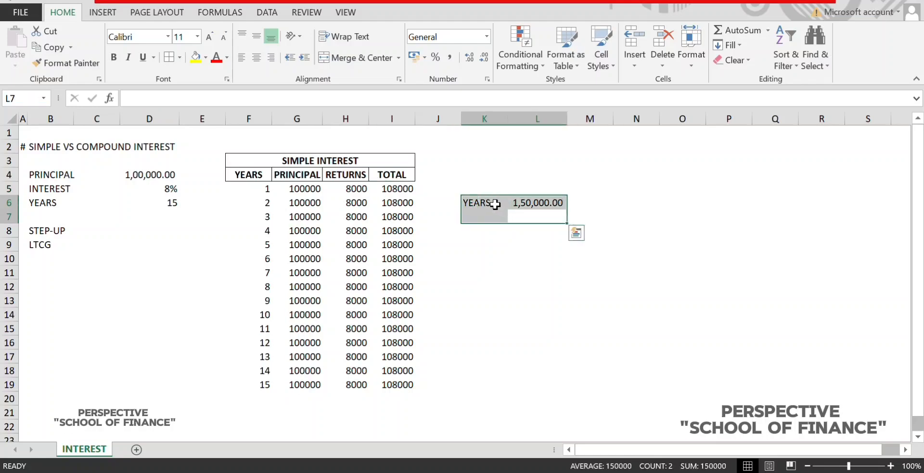
key(Delete)
- Apply all borders to the simple interest table's data cells F5:I19
key(Left)
key(Left)
key(Left)
key(Left)
key(Left)
key(Left)
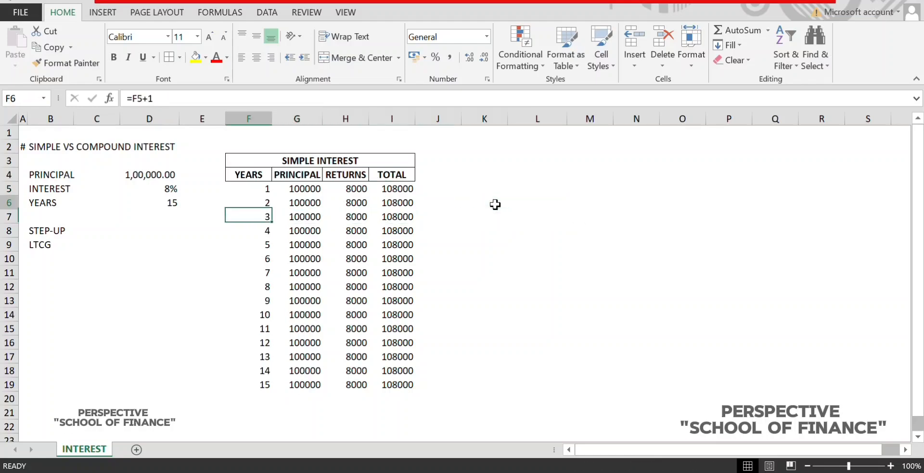
key(Up)
key(Up)
key(ctrl+shift+Down)
key(ctrl+shift+Right)
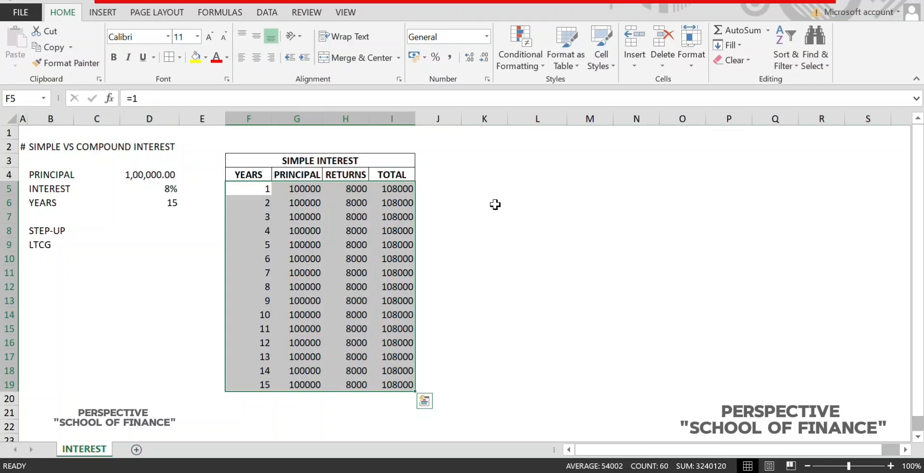
key(alt)
key(h)
key(b)
key(a)
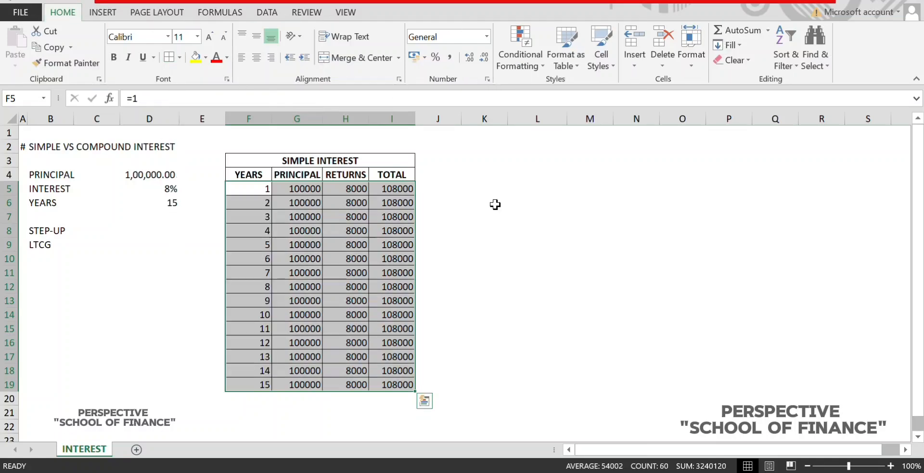
- Center the contents of the simple interest data cells F5:I19 horizontally
key(alt)
key(h)
key(a)
key(c)
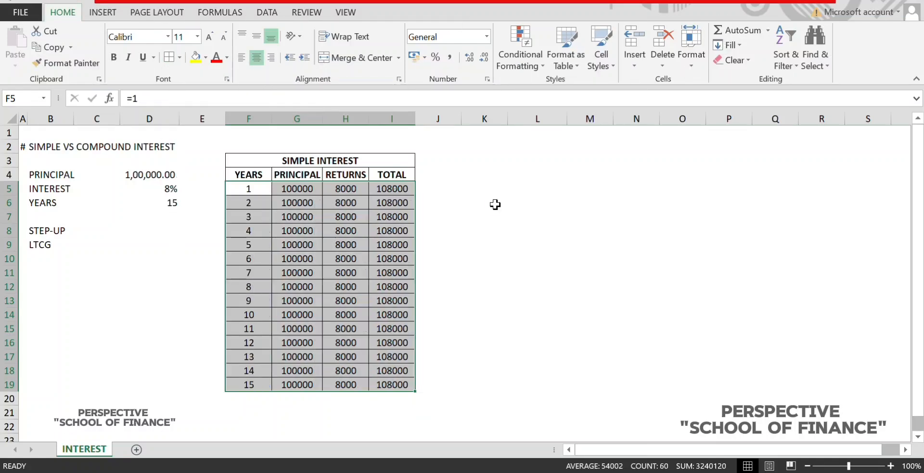
- Copy the simple interest table's title and column headings from F3:I4 to K3
key(Right)
key(Right)
key(Right)
key(Right)
key(Right)
key(Left)
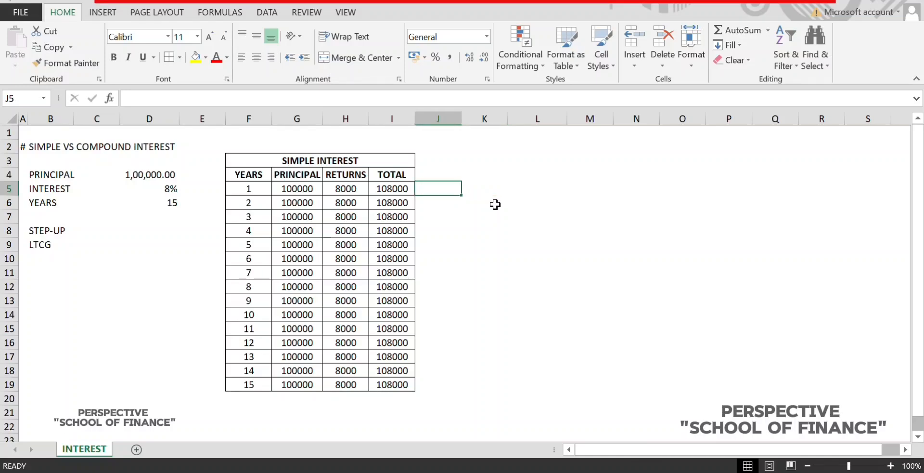
key(Up)
key(Left)
key(Left)
key(Left)
key(Left)
key(shift+Right)
key(shift+Right)
key(shift+Right)
key(shift+Up)
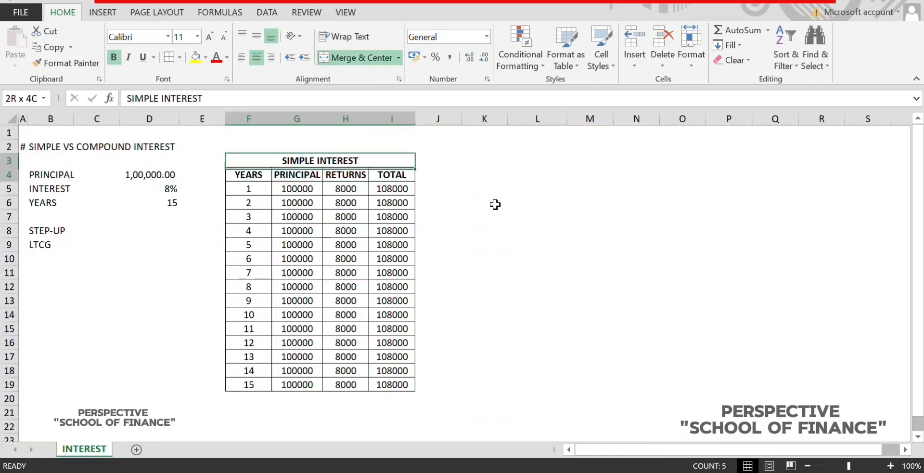
key(ctrl+c)
key(Right)
key(Right)
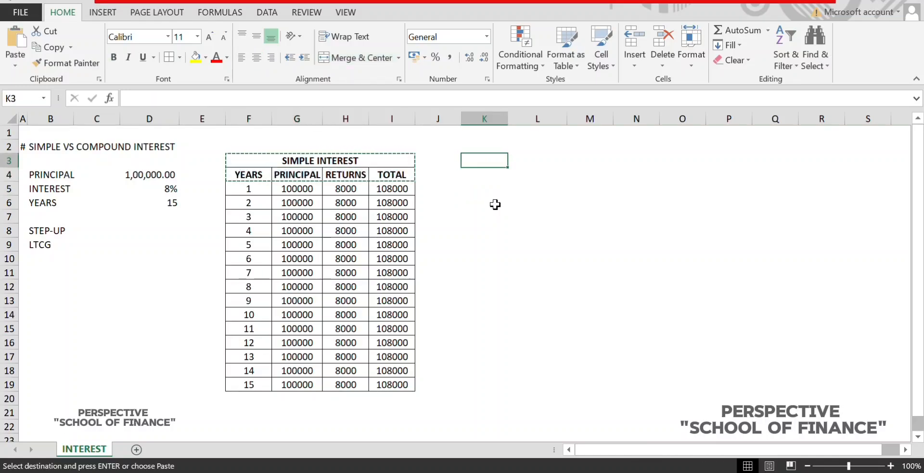
key(ctrl+v)
- Change the copied table's title in K3 to COMPOUND INTEREST
key(Up)
key(Down)
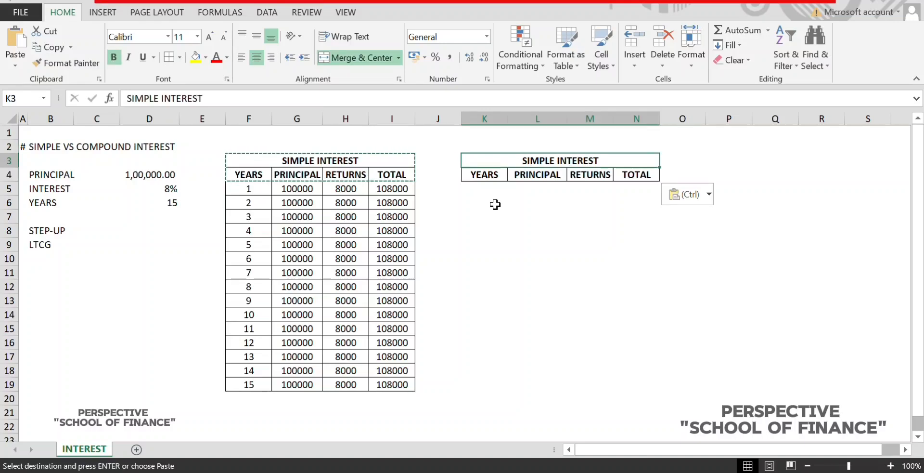
text(COMPOUB)
key(BackSpace)
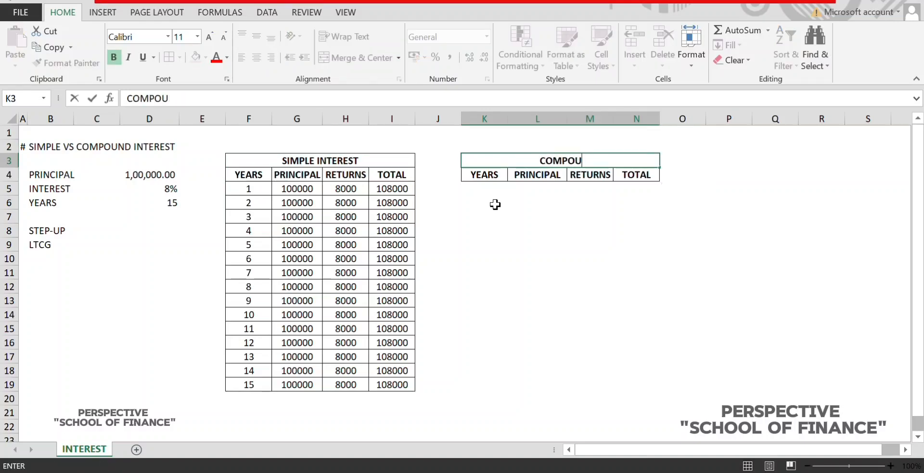
text(ND INTEREST)
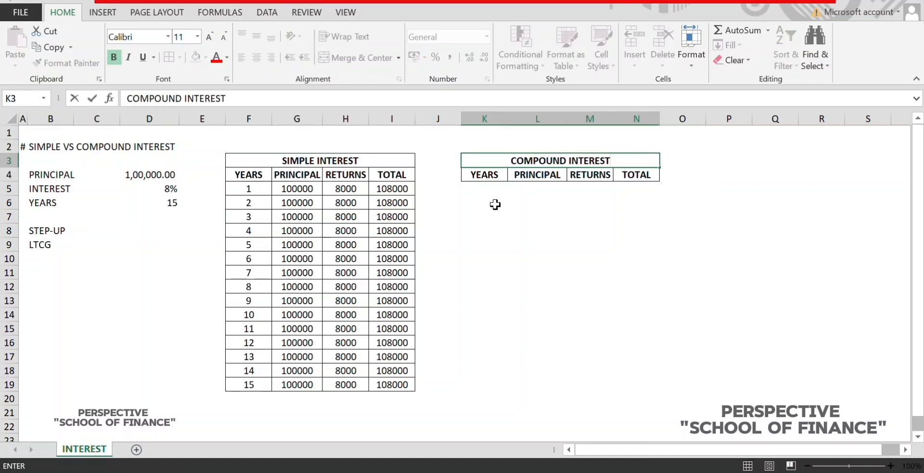
key(Return)
key(Down)
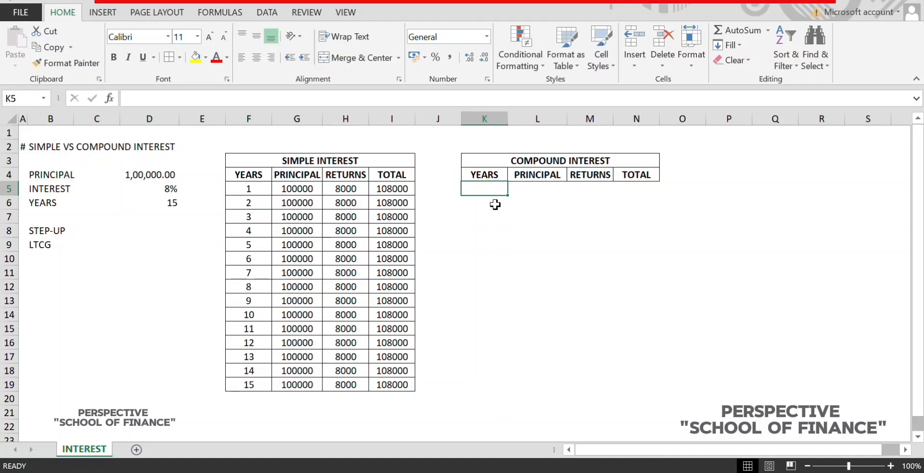
key(Left)
key(Left)
key(Left)
key(Left)
key(Left)
key(Down)
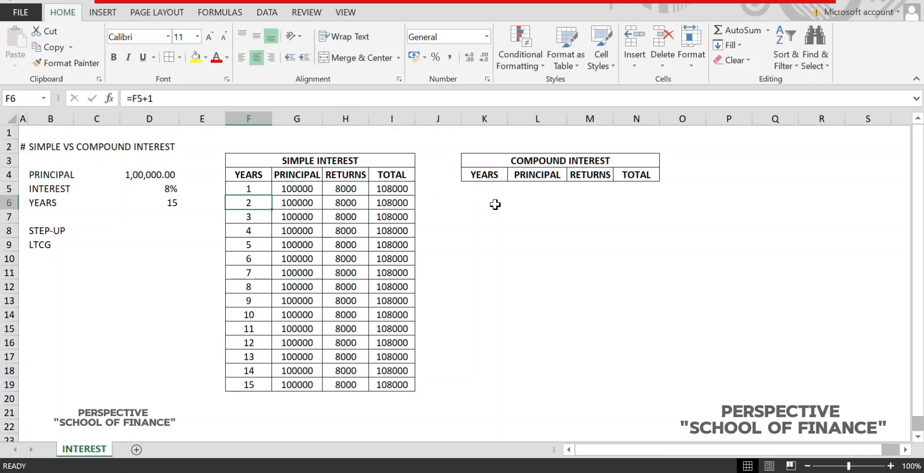
key(ctrl+c)
key(Right)
key(Right)
key(Right)
key(Right)
key(Right)
key(Up)
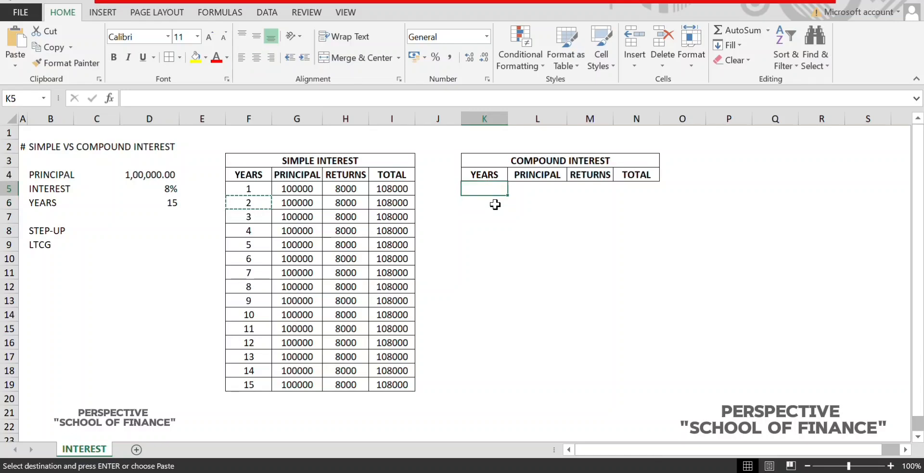
- Start the compound interest table's YEARS column with 1 in K5 and the formula =K5+1 in K6
text(1)
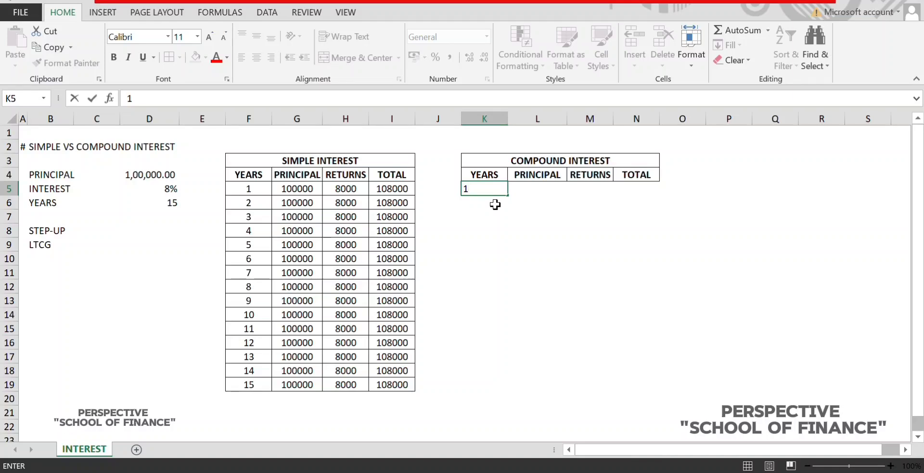
key(Return)
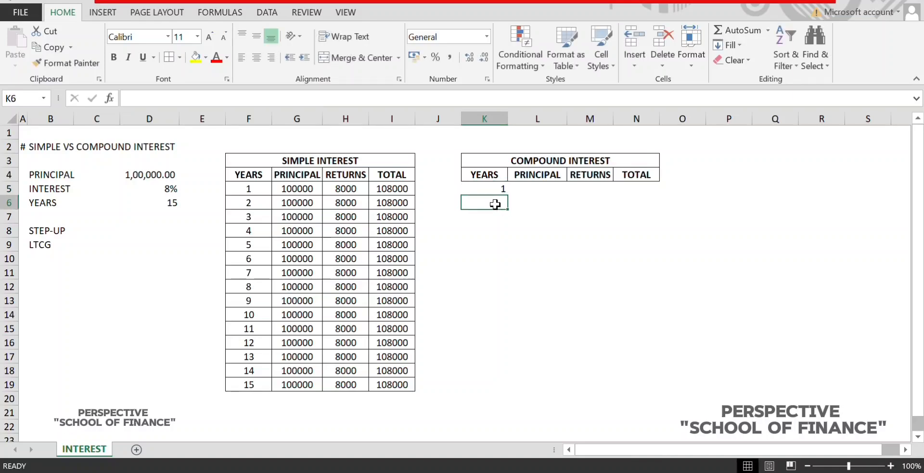
key(Up)
key(Down)
text(=)
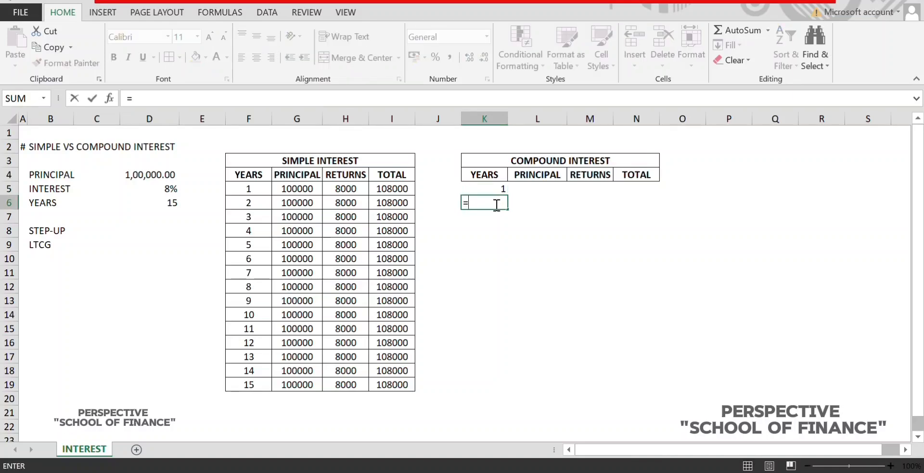
key(Up)
text(+1)
key(ctrl+Return)
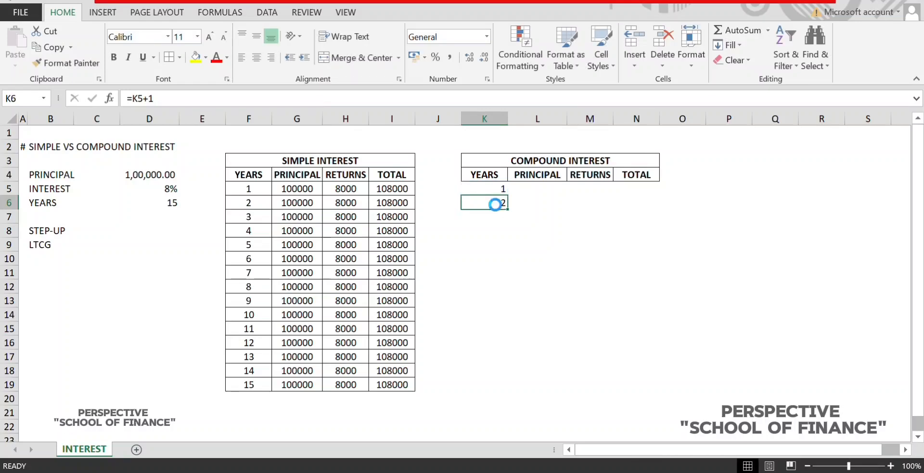
- Copy the year formula from K6 down through K19
key(ctrl+c)
key(shift+Down)
key(shift+Down)
key(shift+Down)
key(shift+Down)
key(shift+Down)
key(shift+Down)
key(shift+Down)
key(shift+Down)
key(shift+Down)
key(shift+Down)
key(shift+Down)
key(shift+Down)
key(shift+Down)
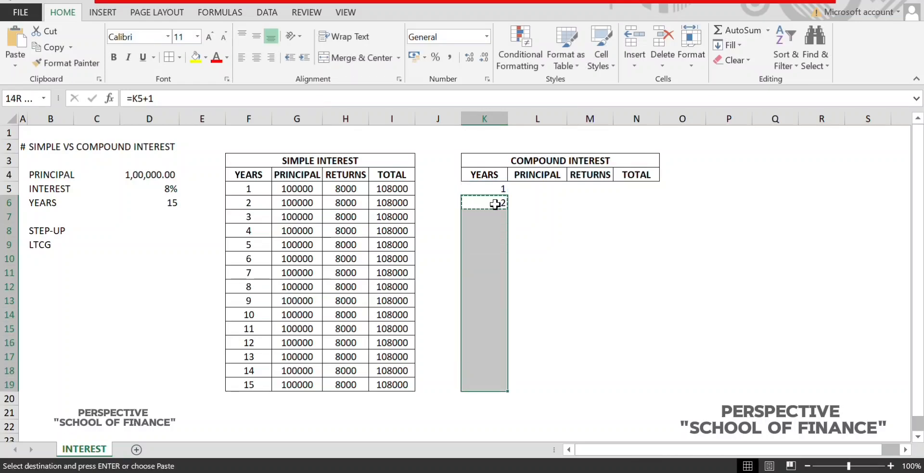
key(ctrl+v)
- Enter the first-year compound interest principal in L5 as the absolute reference =$D$4
key(Right)
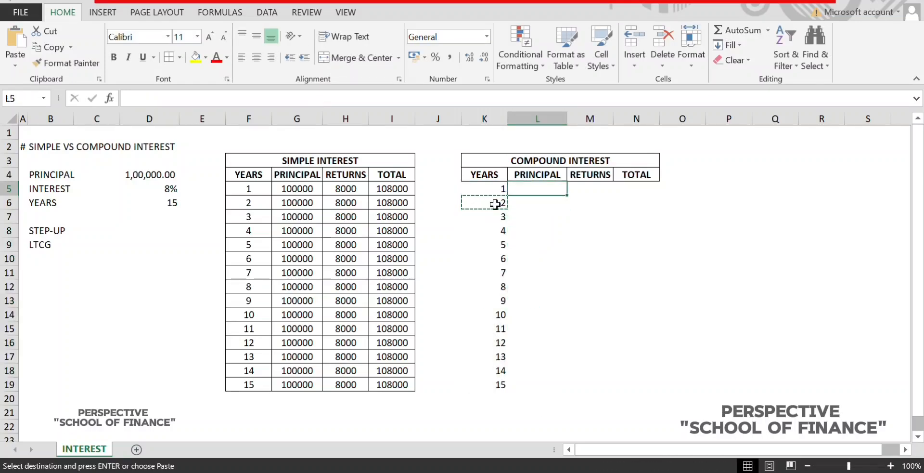
text(=)
key(Left)
key(Left)
key(Left)
key(Left)
key(Left)
key(Left)
key(Left)
key(Left)
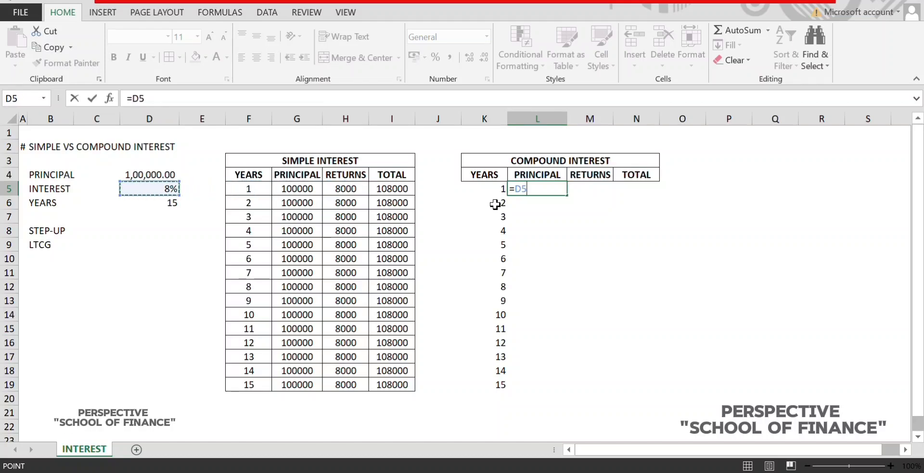
key(Up)
key(F4)
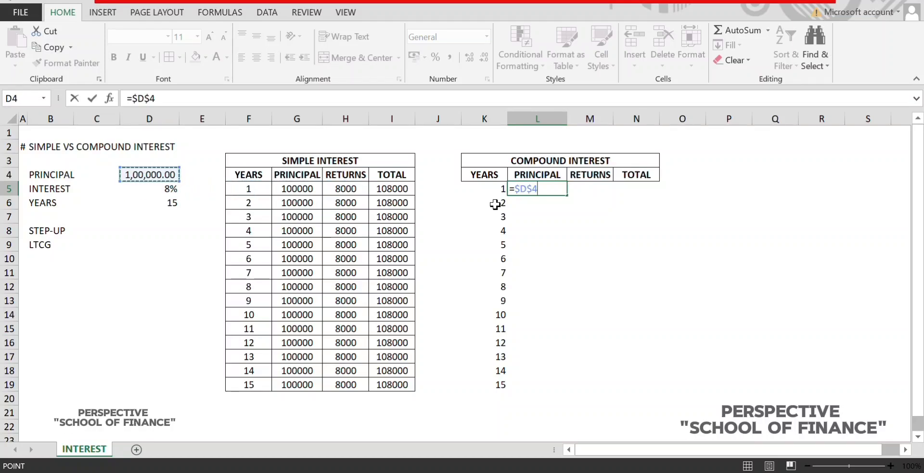
key(Tab)
- Calculate the first-year compound interest returns in M5 with the formula =L5*$D$5
text(=)
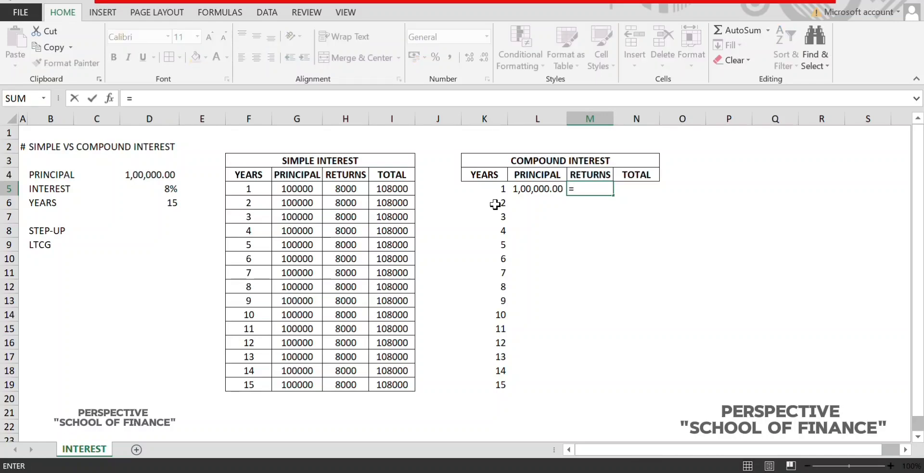
key(Left)
text(*)
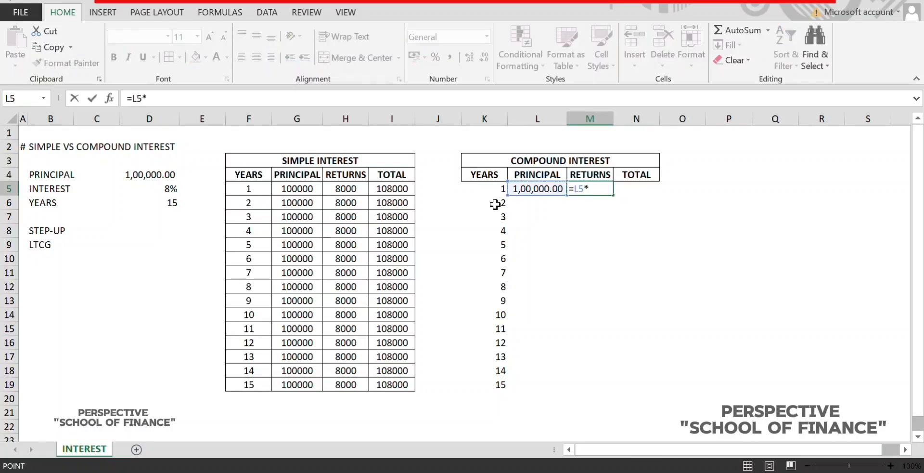
key(Left)
key(Left)
key(Left)
key(Left)
key(Left)
key(Left)
key(Left)
key(Left)
key(Left)
key(F4)
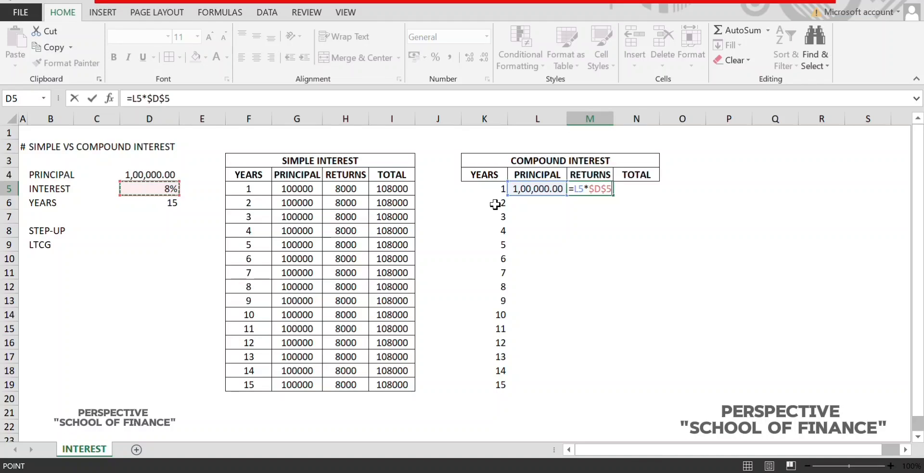
key(ctrl+Return)
- Calculate the first-year compound interest total in N5 with the formula =M5+L5
key(Right)
text(=)
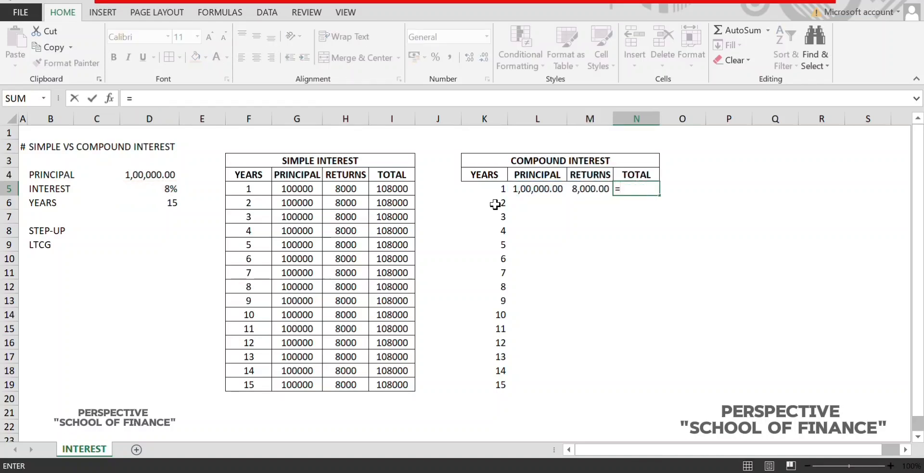
key(Left)
text(+)
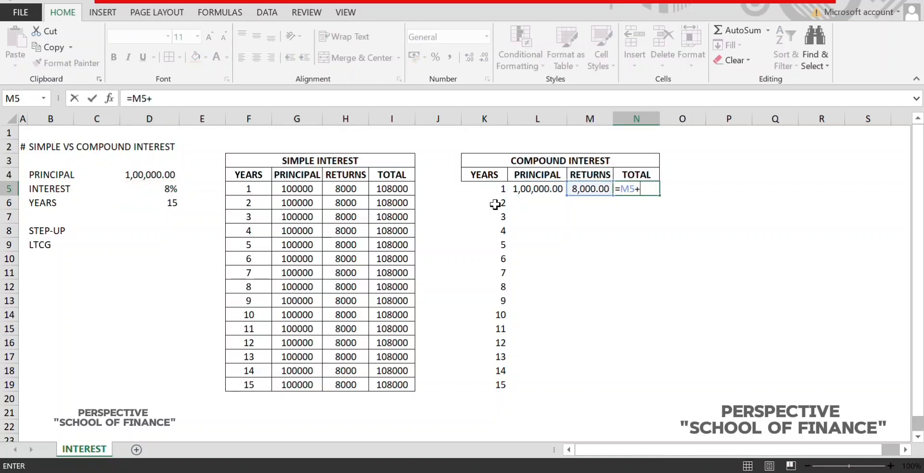
key(Left)
key(Left)
key(ctrl+Return)
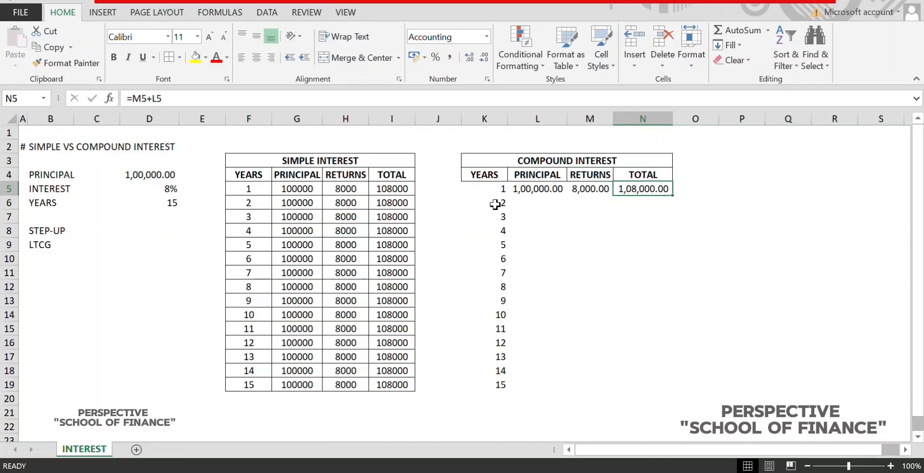
- Enter the second-year compound interest principal in L6 with the formula =D4+N5
key(Left)
key(Left)
key(Down)
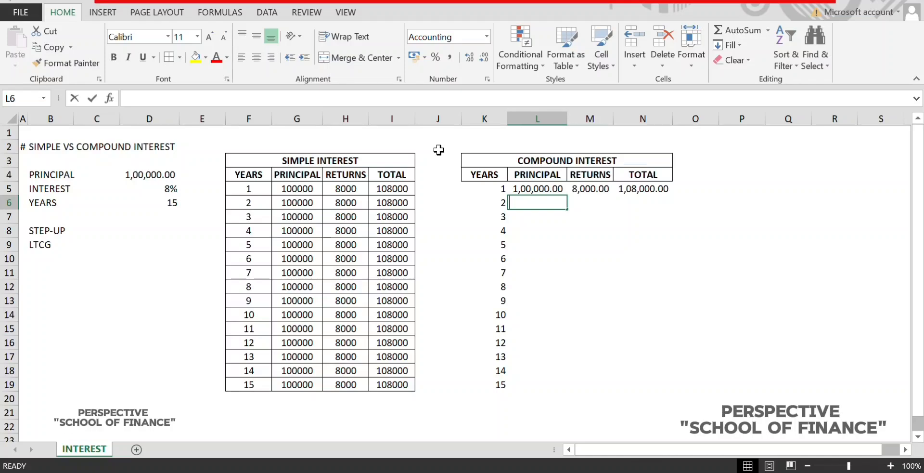
text(=)
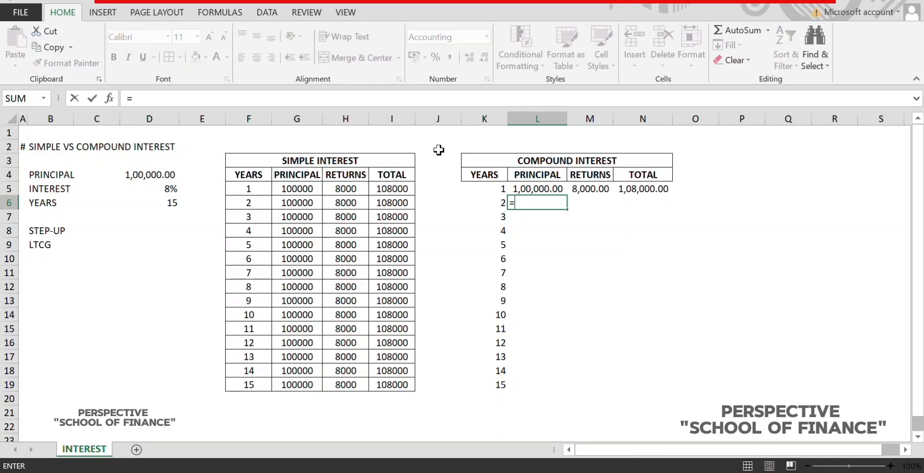
key(Left)
key(Left)
key(Left)
key(Left)
key(Left)
key(Left)
key(Left)
key(Left)
key(Up)
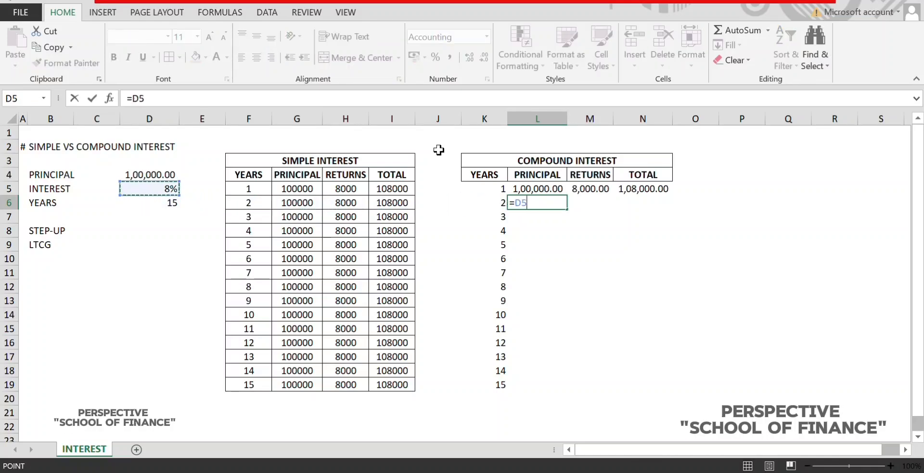
key(Up)
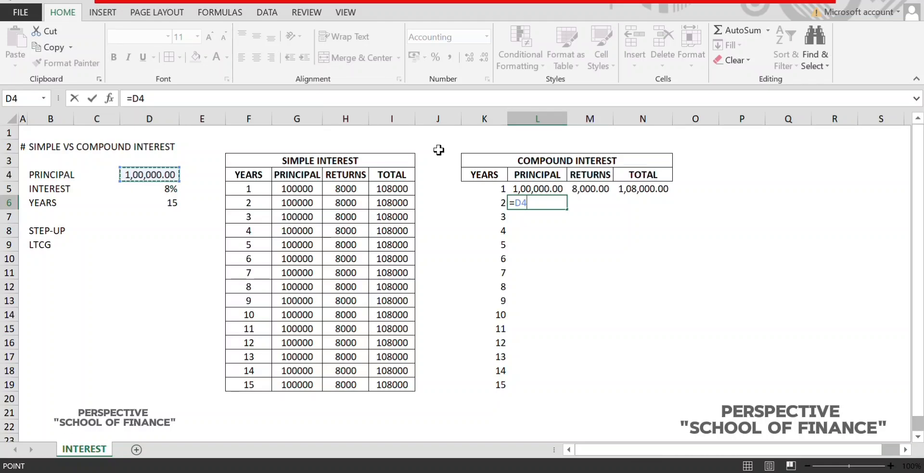
text(+)
key(Right)
key(Right)
key(Up)
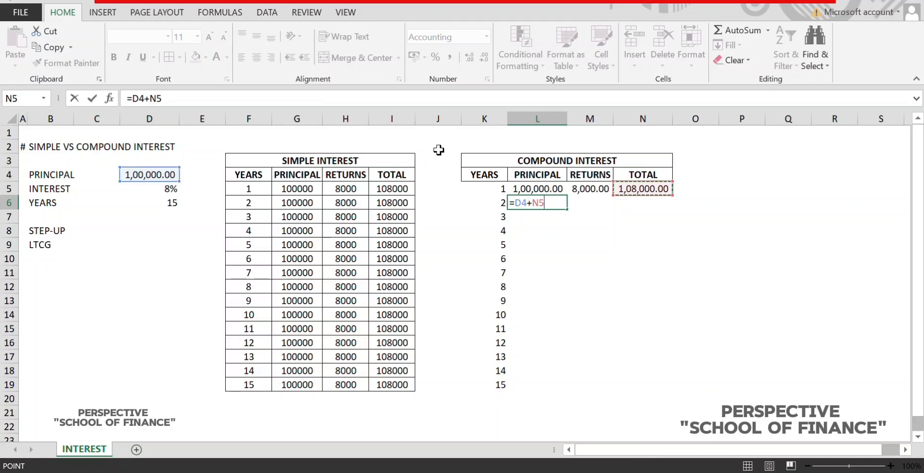
key(Tab)
- Calculate the second-year compound interest returns in M6 with the formula =L6*$D$5
text(=)
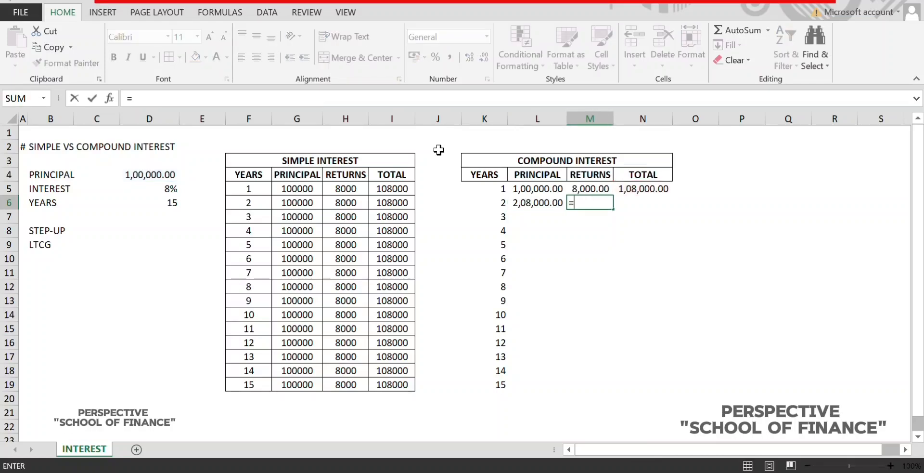
key(Left)
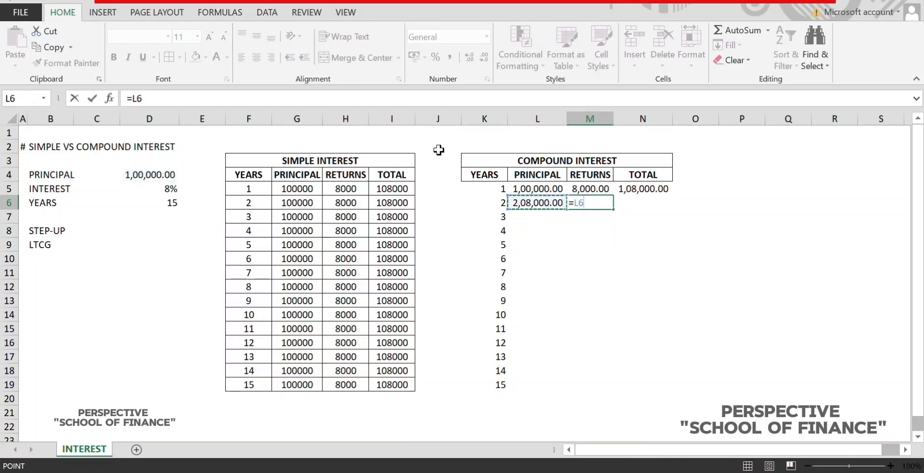
text(*)
key(Left)
key(Left)
key(Left)
key(Left)
key(Left)
key(Left)
key(Left)
key(Left)
key(Left)
key(Up)
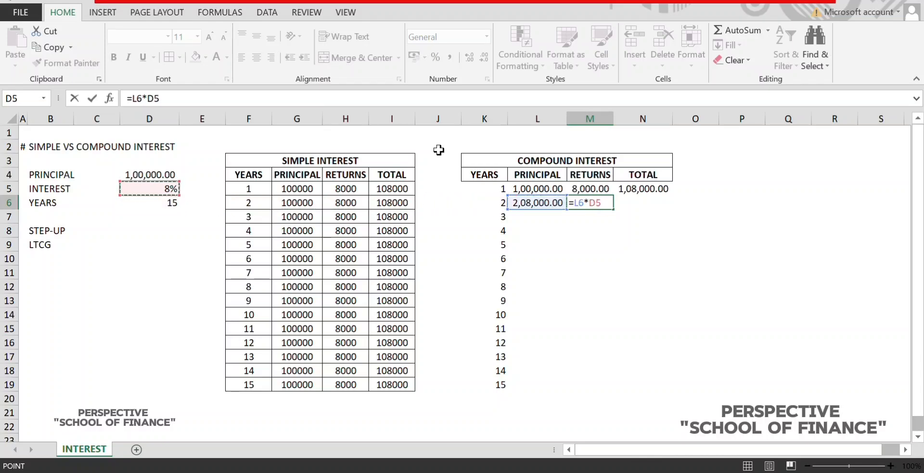
key(F4)
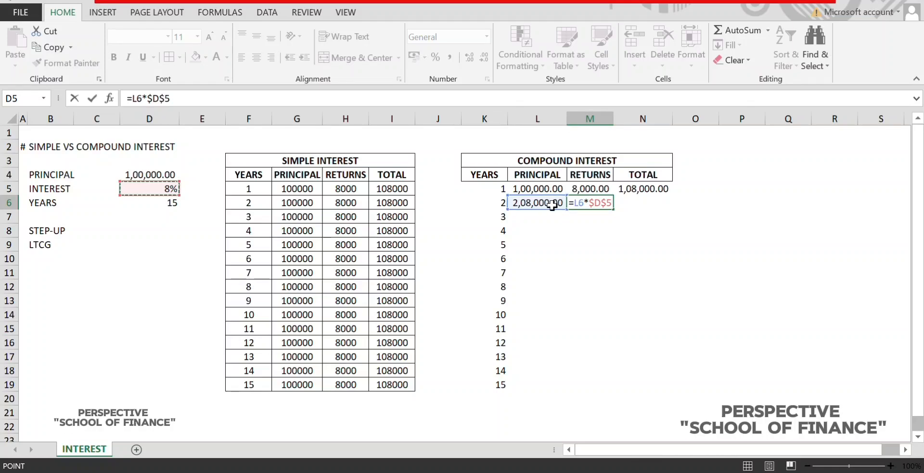
key(ctrl+Return)
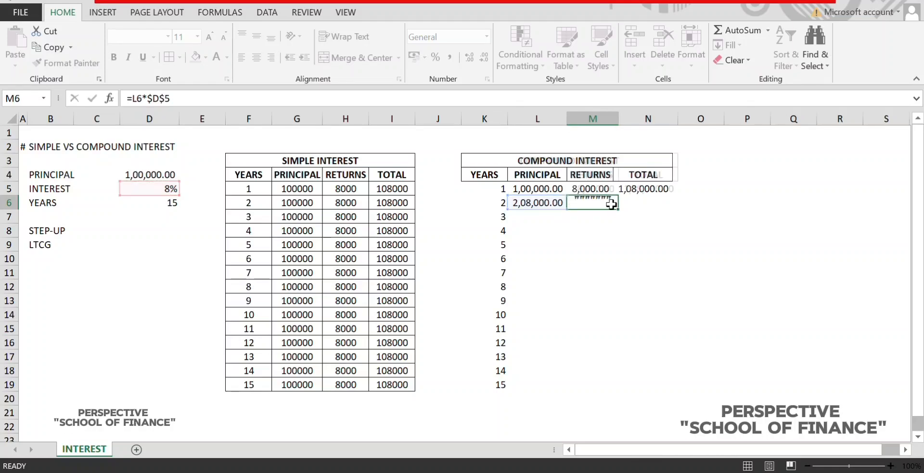
- Copy the total formula from N5 to N6 for the second year
key(Right)
key(Up)
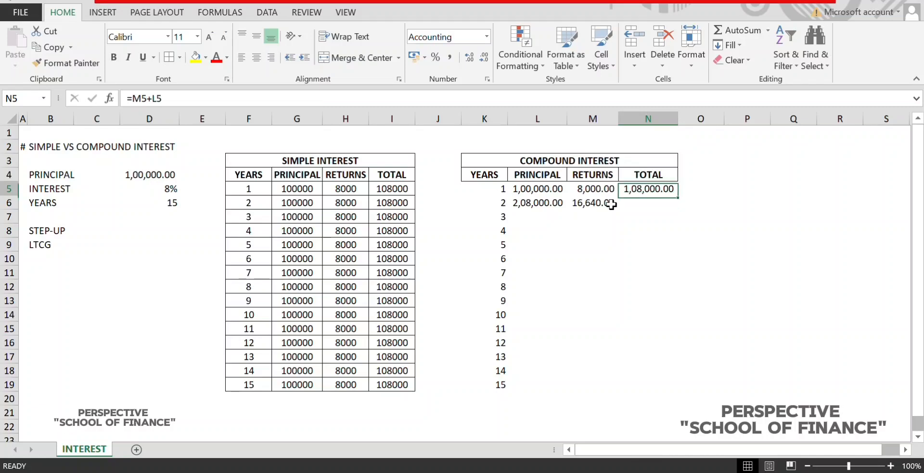
key(ctrl+c)
key(Down)
key(ctrl+v)
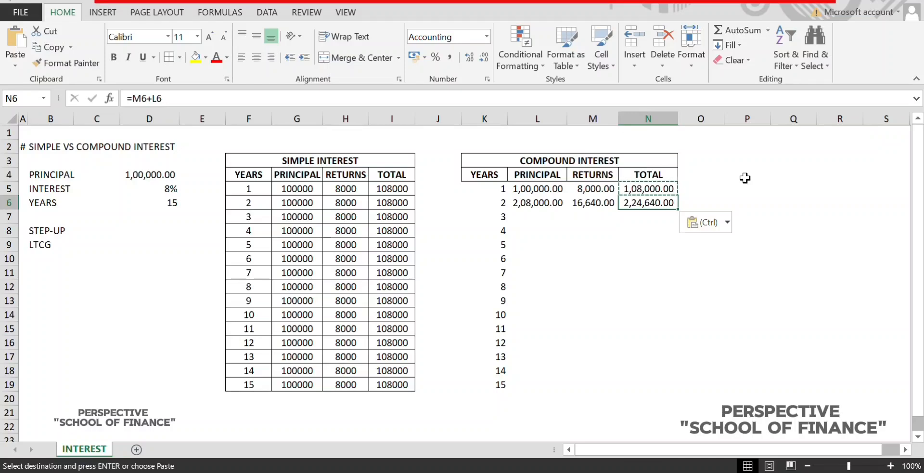
click(591, 204)
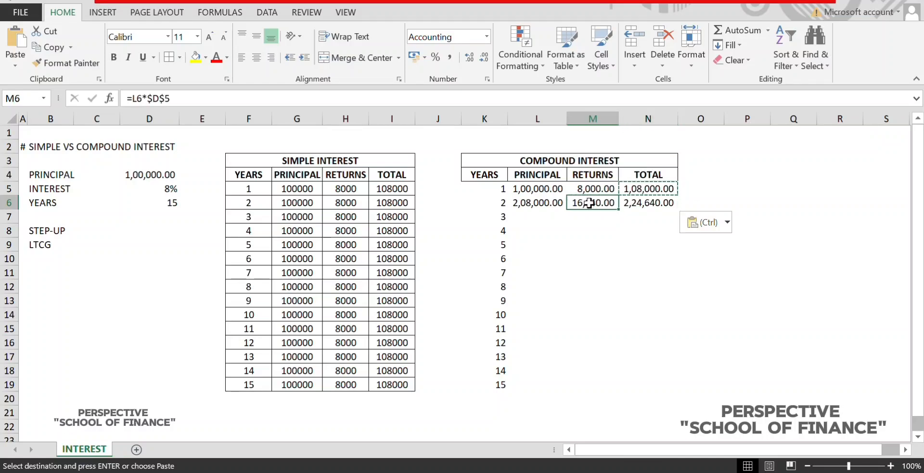
key(Left)
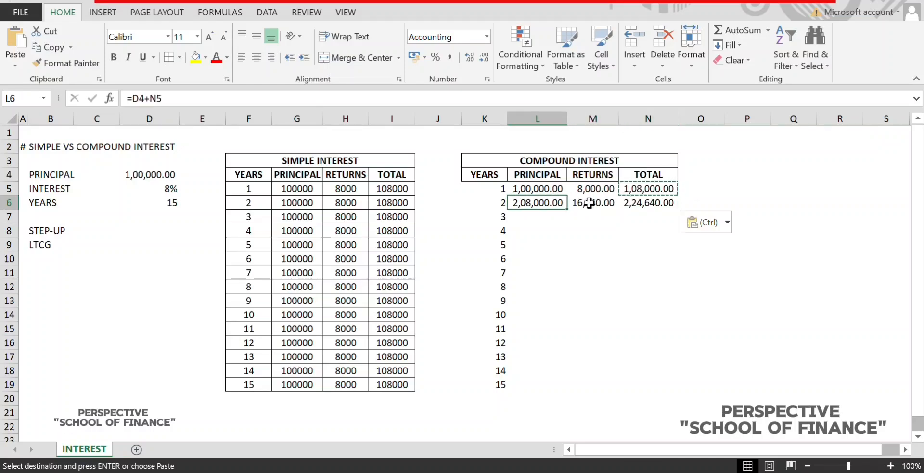
click(775, 189)
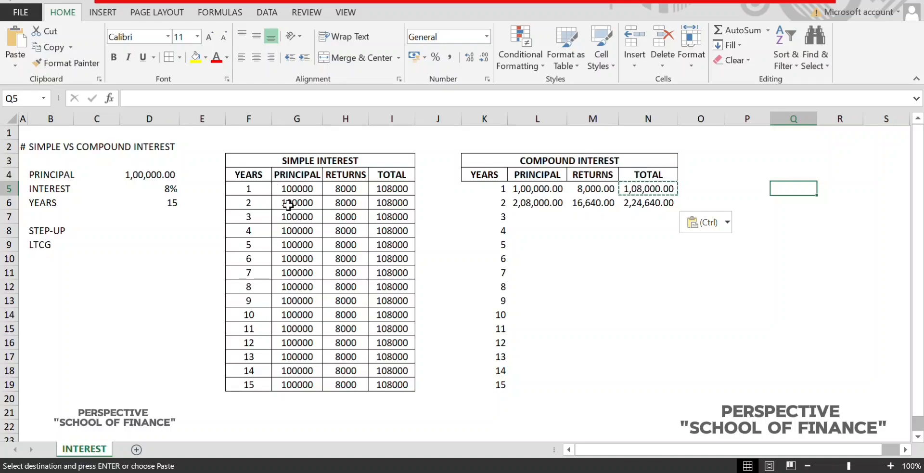
- Add the heading "INTERNAL GENERATION OF RETURNS" in cell M9
click(609, 243)
text(INTERNAL GE)
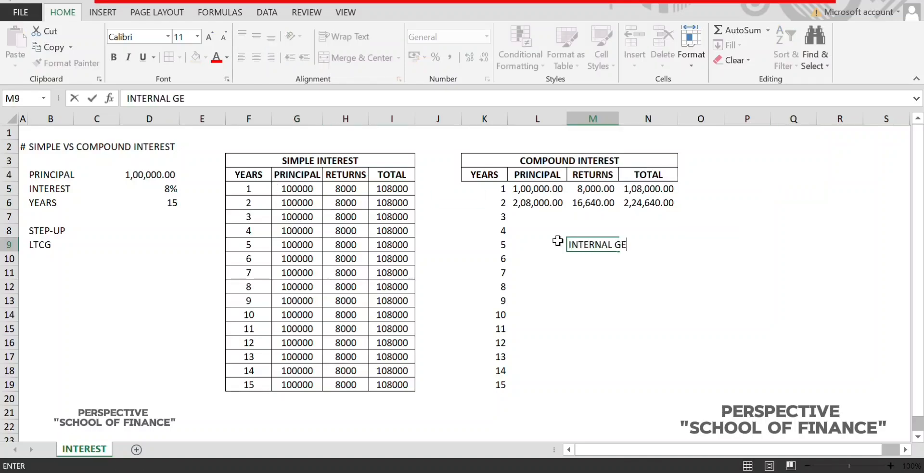
text(NERATION OF RETURNS)
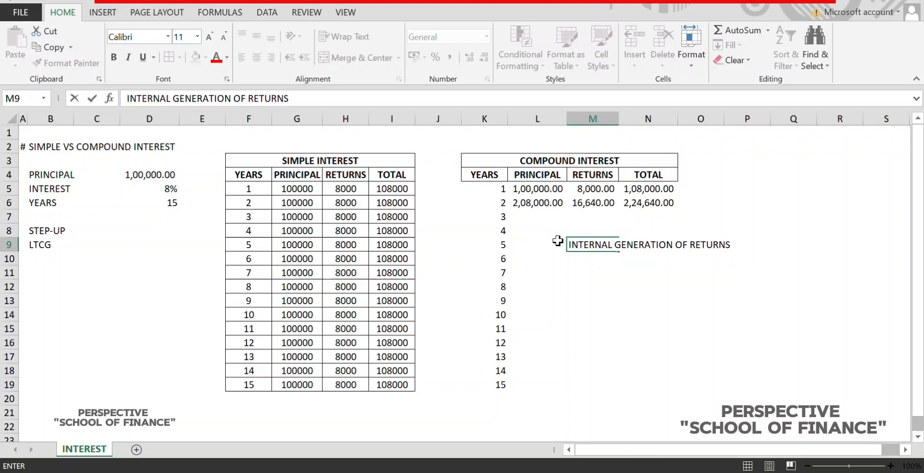
key(Return)
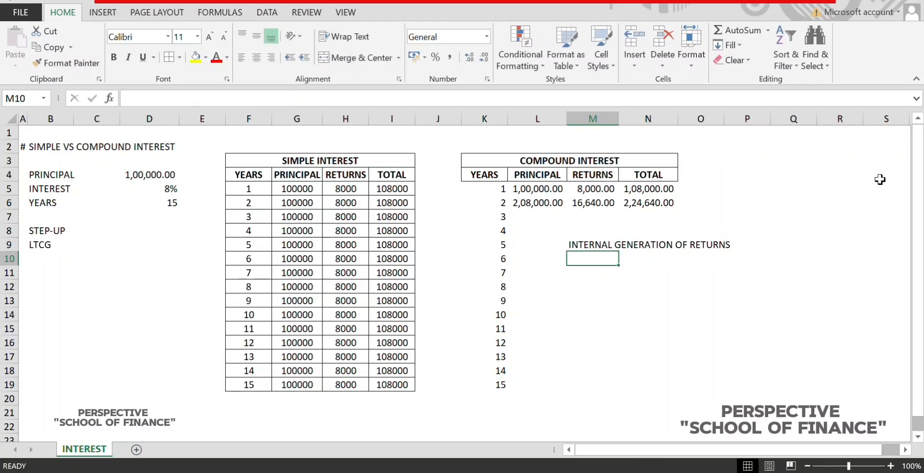
- Enter the label "STOCK 1" in M11 with a value of 100 in O11
key(Down)
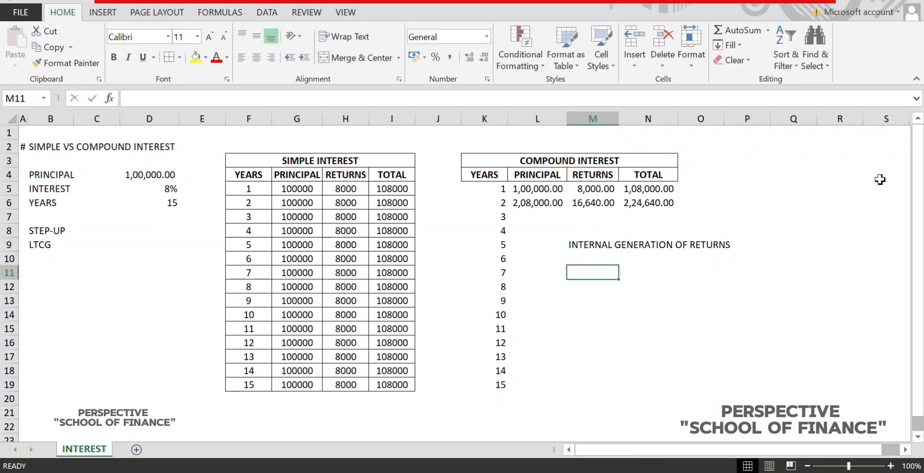
text(STOCK 1)
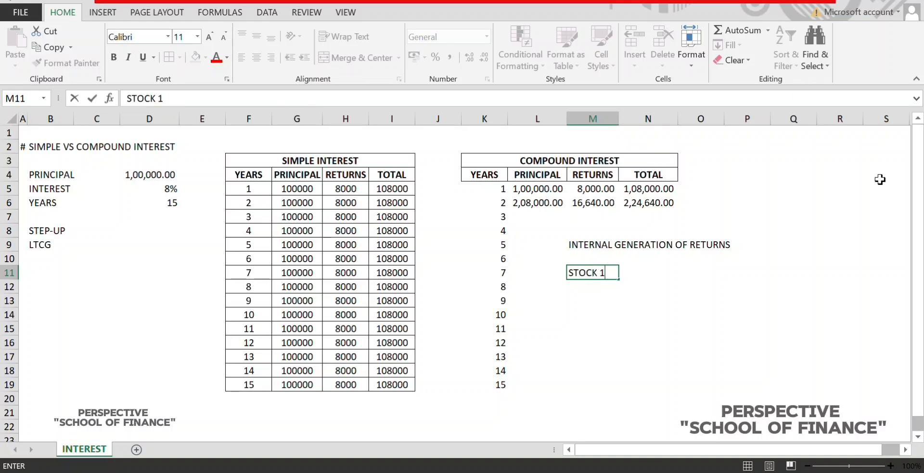
key(Tab)
key(Tab)
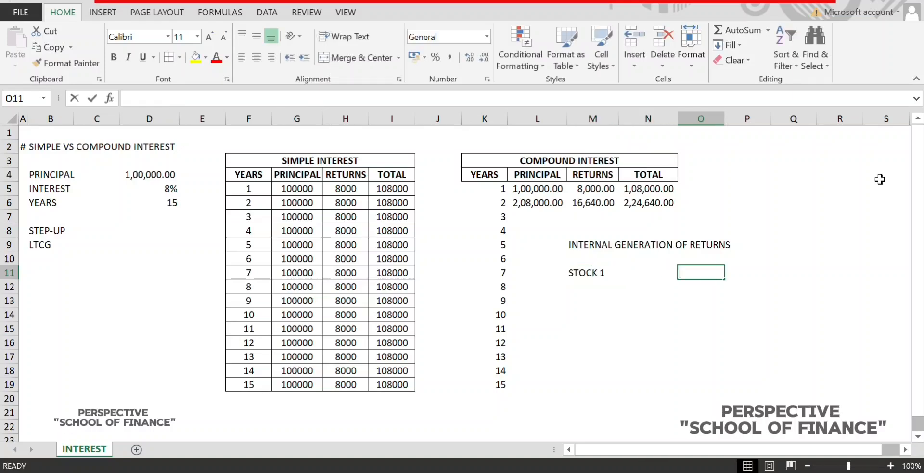
text(100)
key(Return)
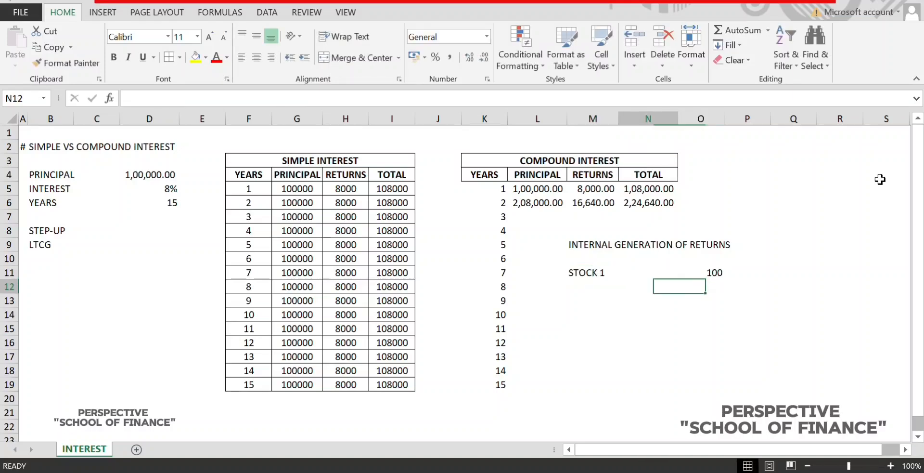
- Enter the label "After 1 year" in M12 with a value of 110 in O12
key(Left)
key(Left)
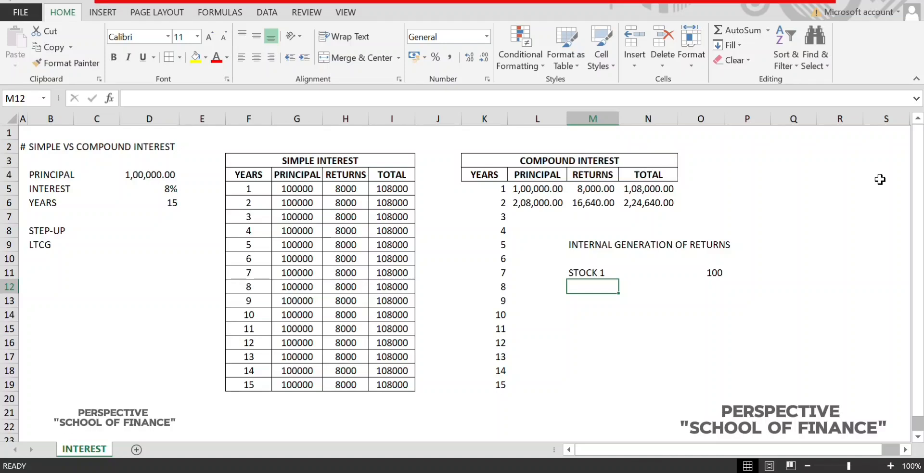
text(A)
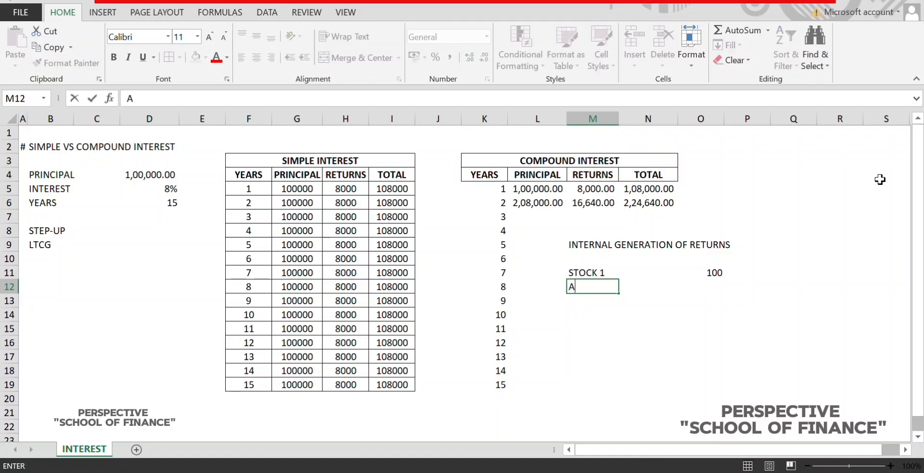
text(fter 1 year)
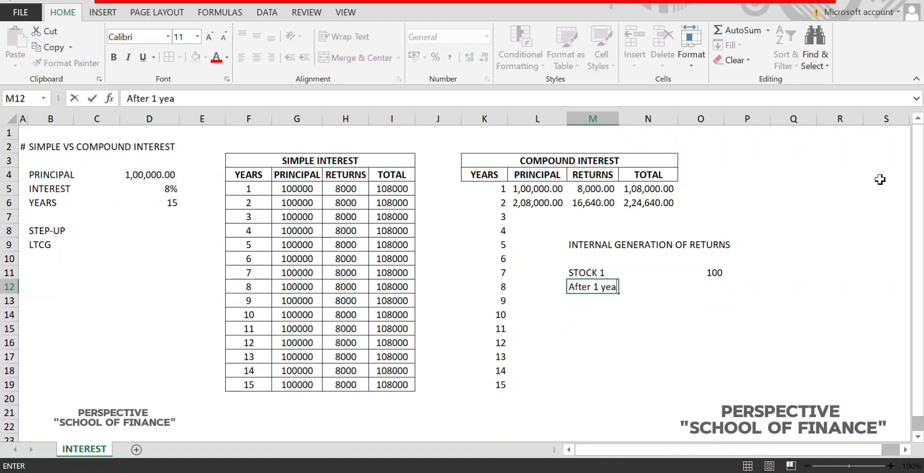
key(Right)
key(Right)
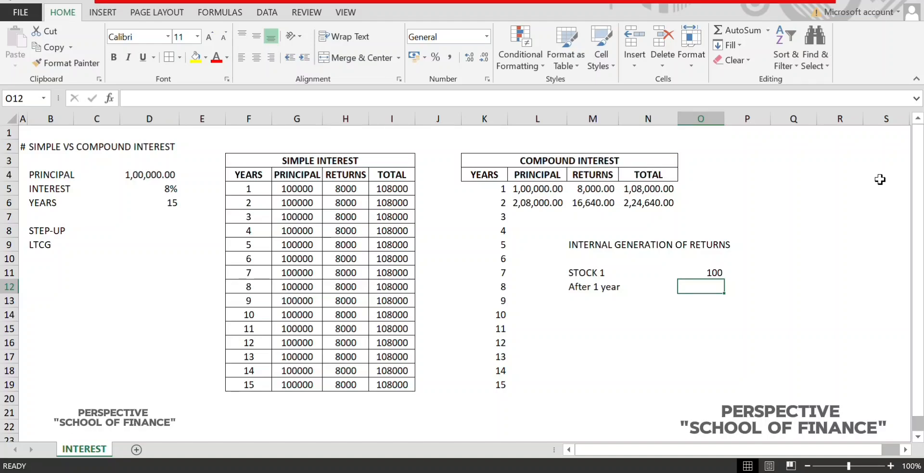
text(110)
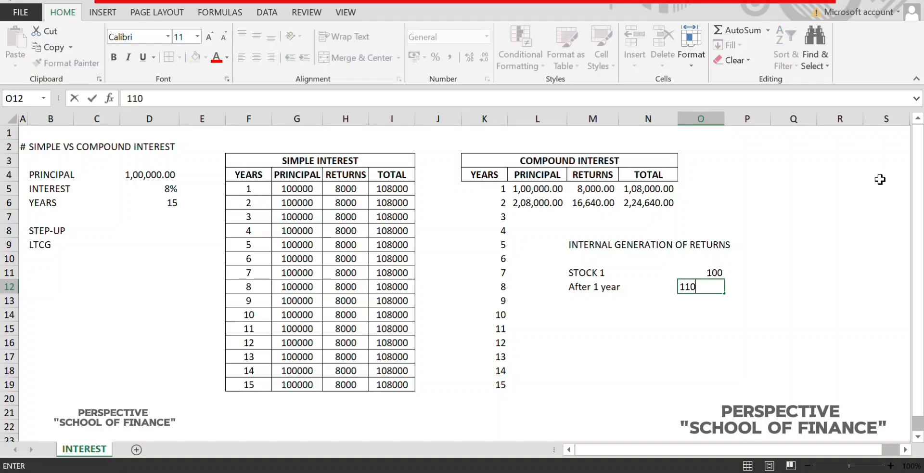
- Enter 10% in P12 beside the value after one year and format it in italics
key(Right)
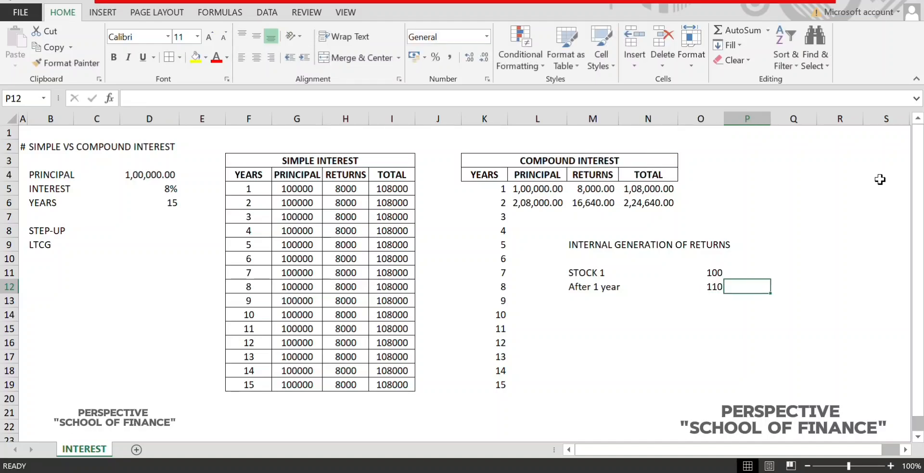
text(10%)
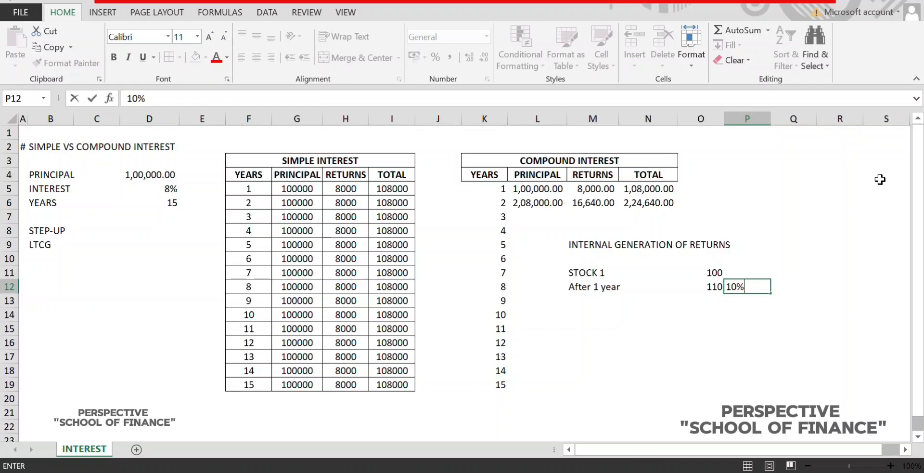
key(ctrl+Return)
key(alt)
key(2)
- Enter the label "Year 2" in M14 with a value of 100 in O14
key(Left)
key(Left)
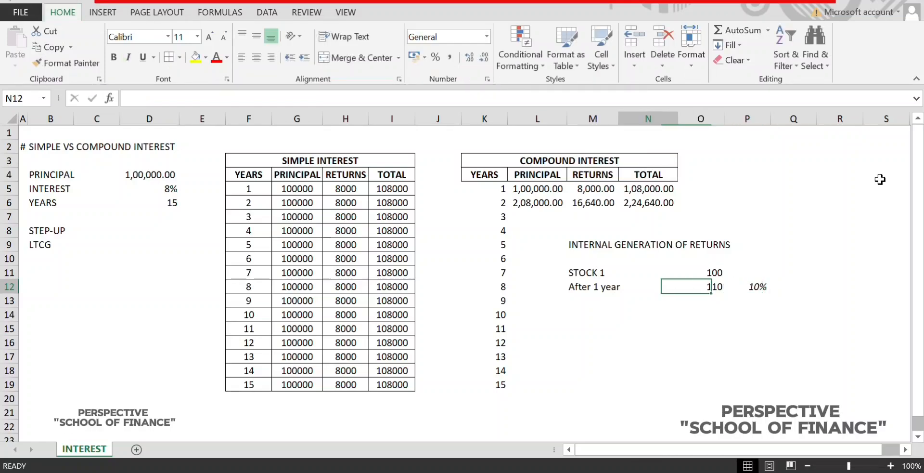
key(Down)
key(Left)
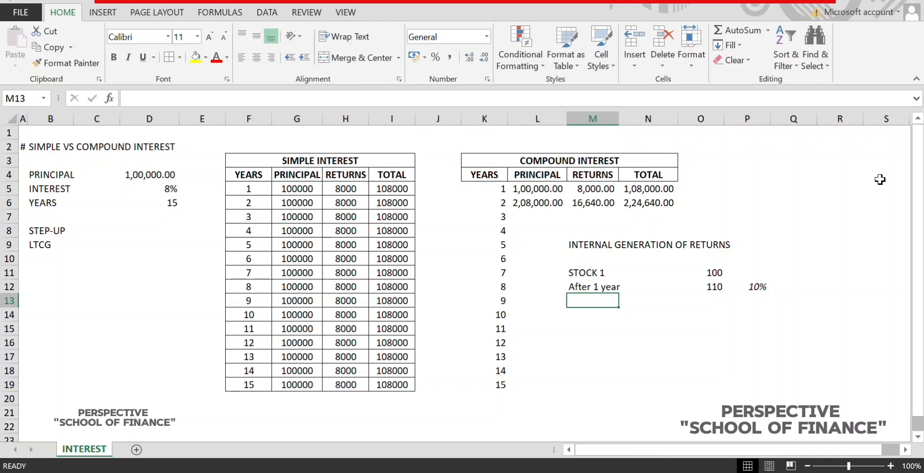
key(Down)
text(Ye)
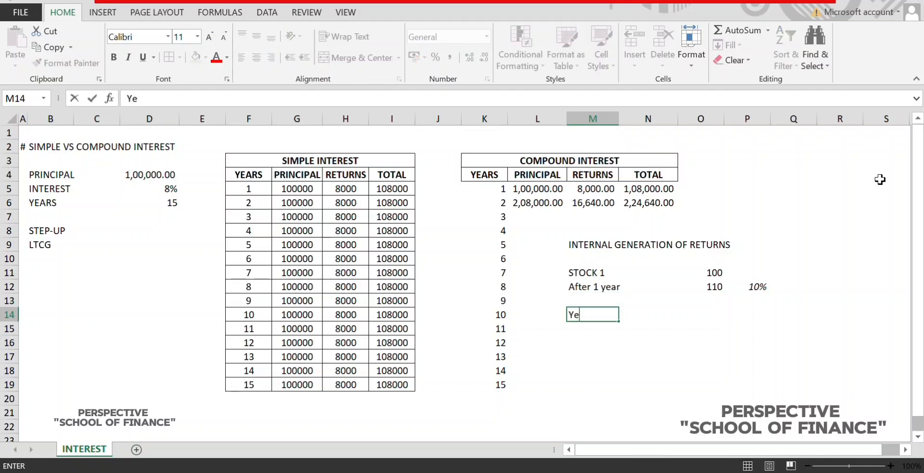
text(ars)
key(BackSpace)
text(2)
key(Tab)
key(Tab)
text(100)
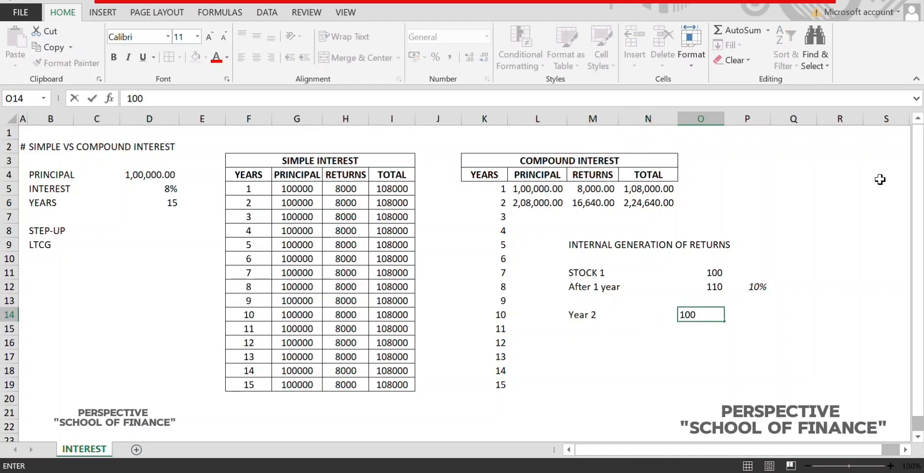
key(Return)
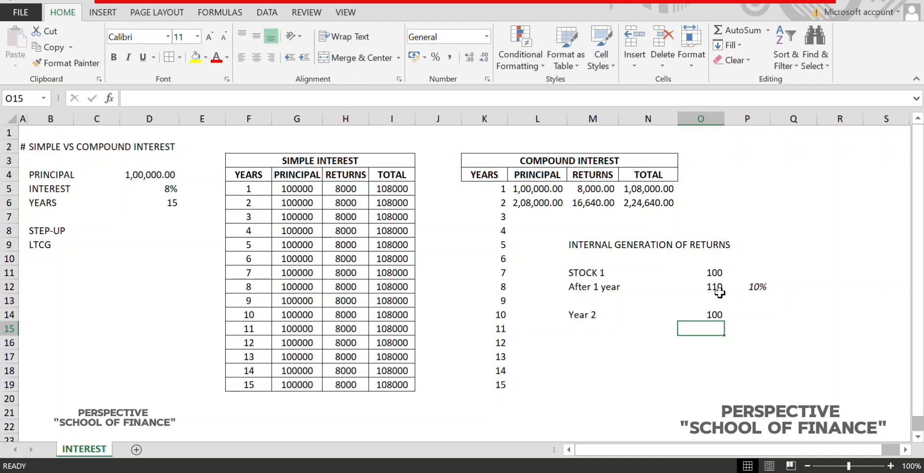
click(719, 287)
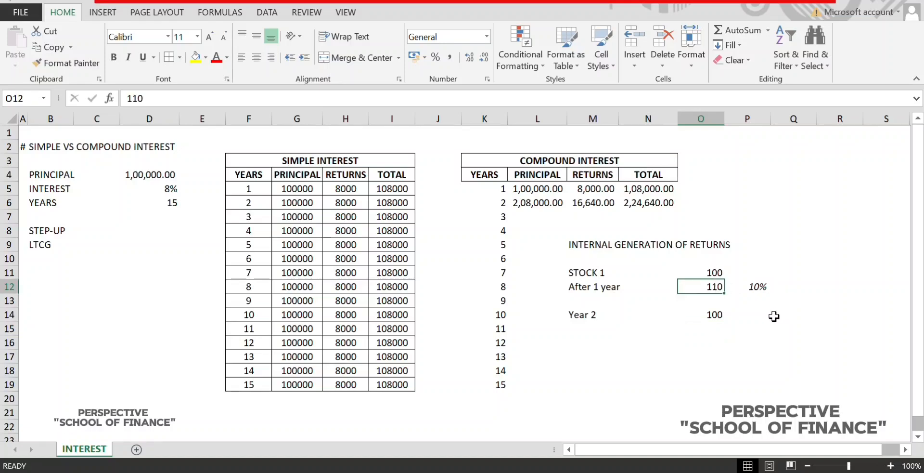
click(761, 320)
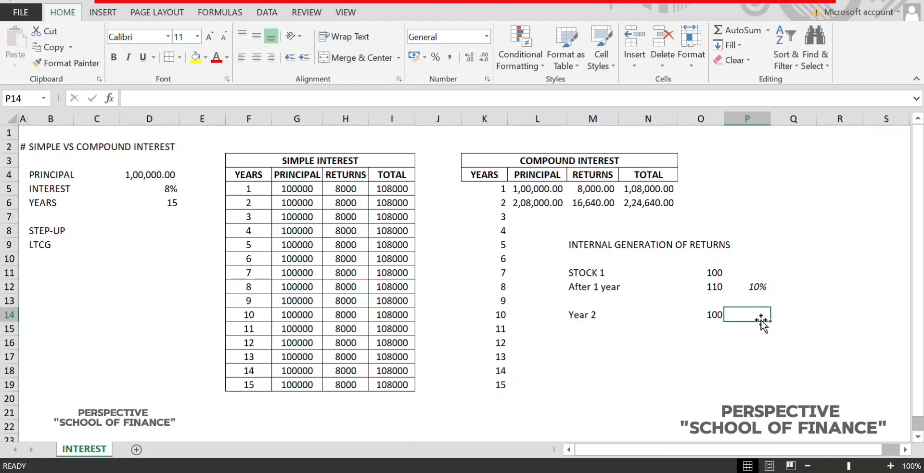
key(Up)
key(Right)
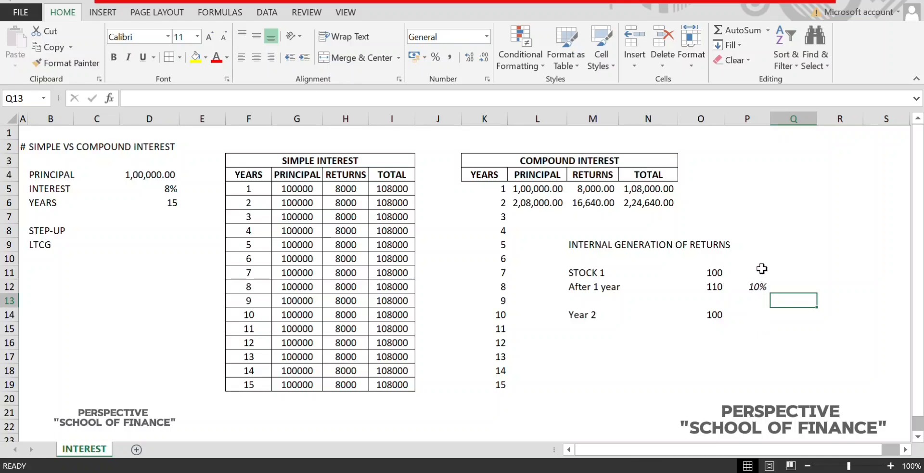
- Replace the percentage in P12 with the label "Market Value" and autofit the column width
key(Up)
key(Left)
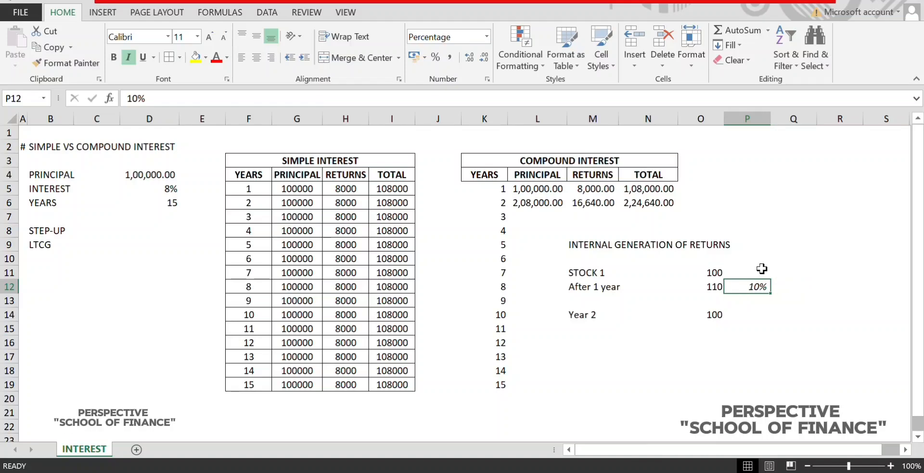
text(Mar)
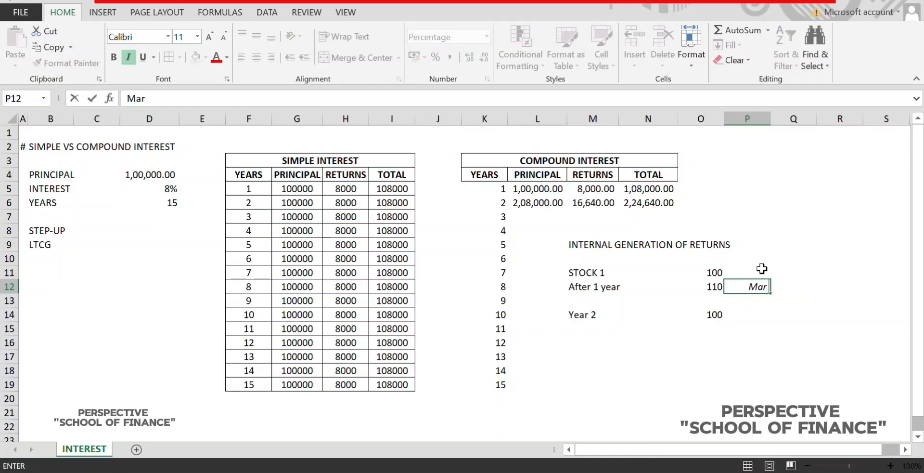
text(ket Value)
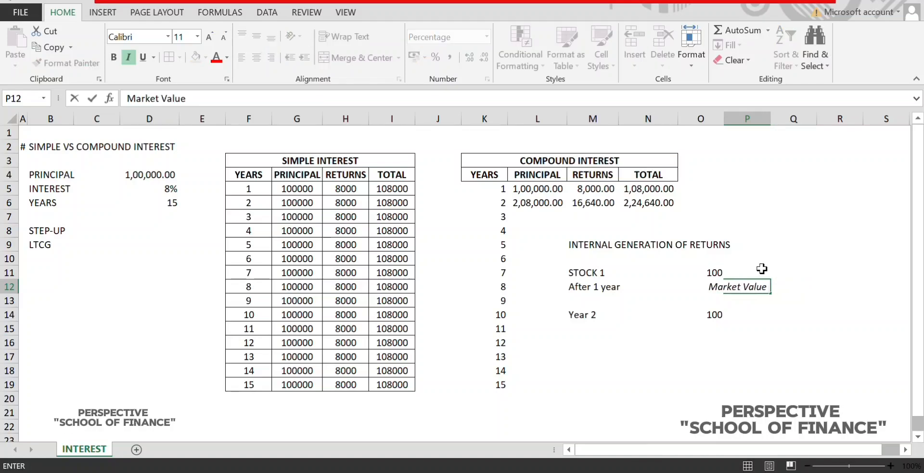
key(ctrl+Return)
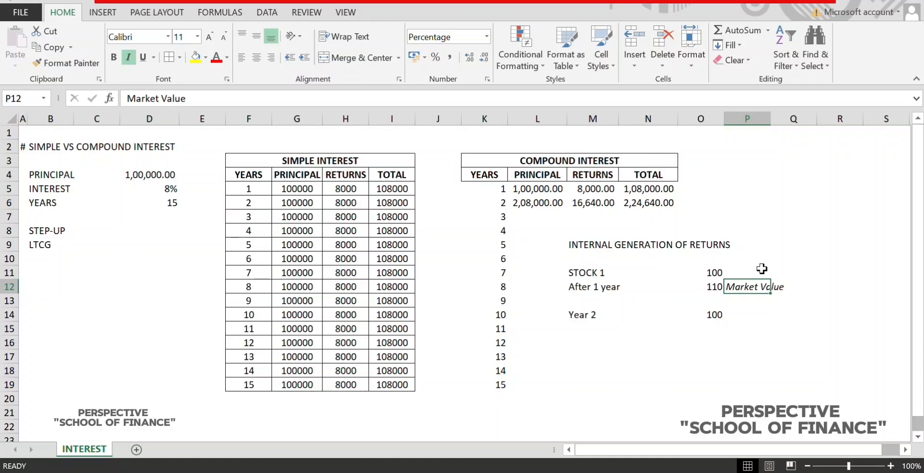
key(alt+h)
key(o)
key(i)
- Calculate the second-year stock value in O15 with the formula =O14+O12
click(826, 222)
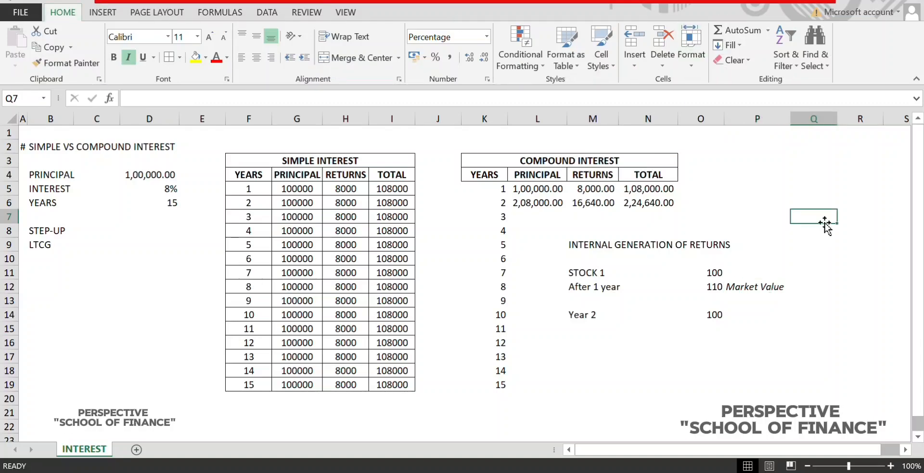
key(Down)
key(Down)
key(Down)
key(Down)
key(Down)
key(Down)
key(Down)
key(Left)
key(Left)
key(Down)
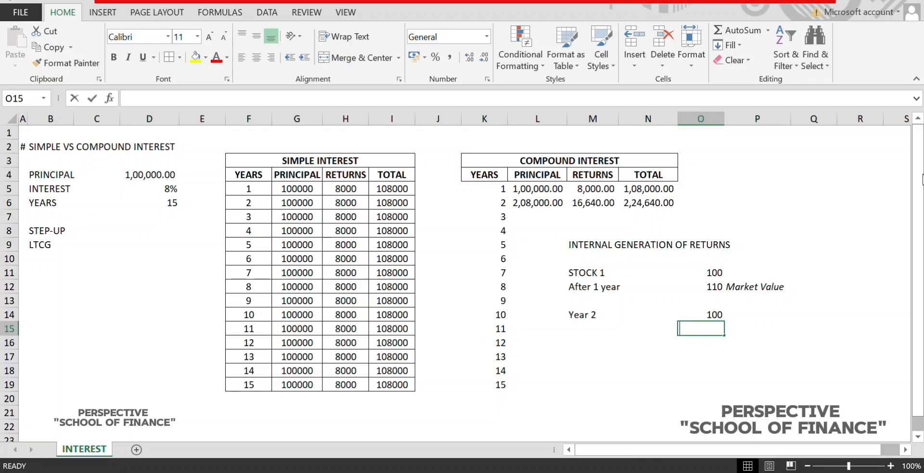
text(=)
key(Up)
text(+)
key(Up)
key(Up)
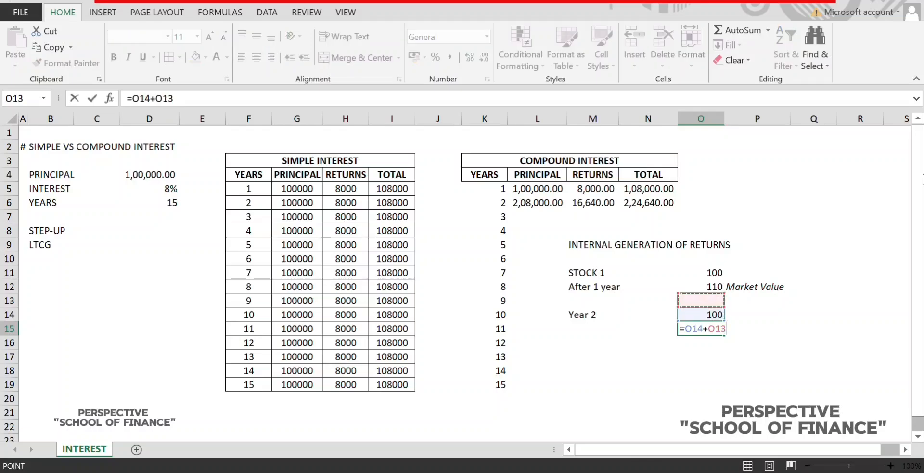
key(ctrl+Return)
- Enter the label "Portfolio Value" in M15 beside the combined second-year stock value
key(Down)
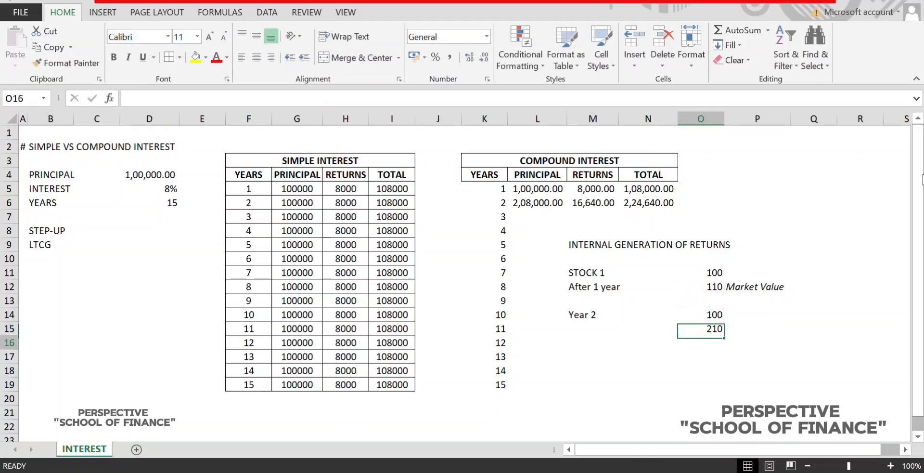
key(Left)
key(Left)
key(Up)
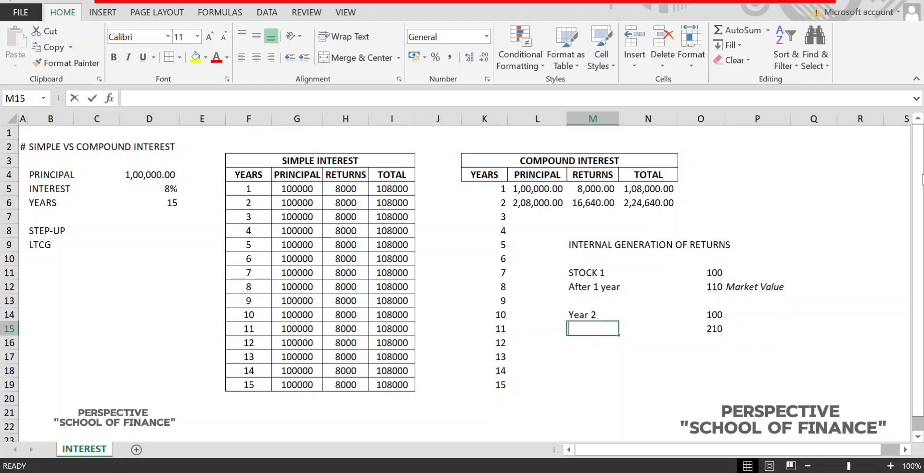
text(Marke)
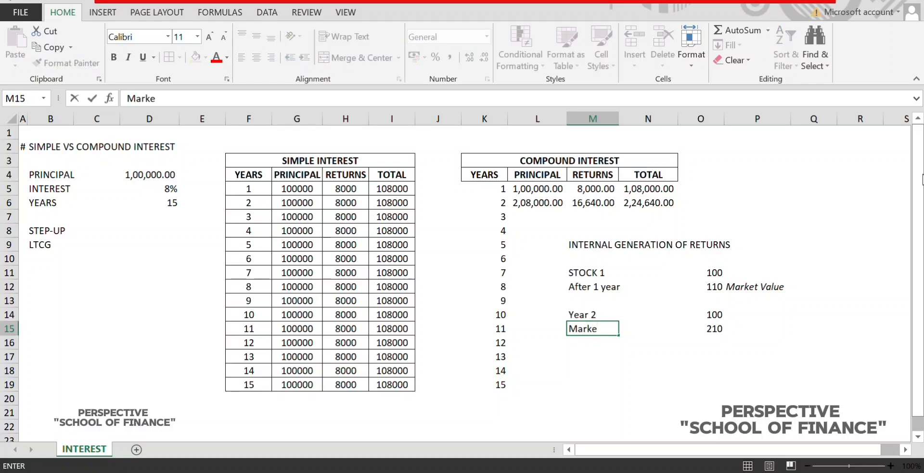
text(t)
key(Escape)
text(Portfolio V)
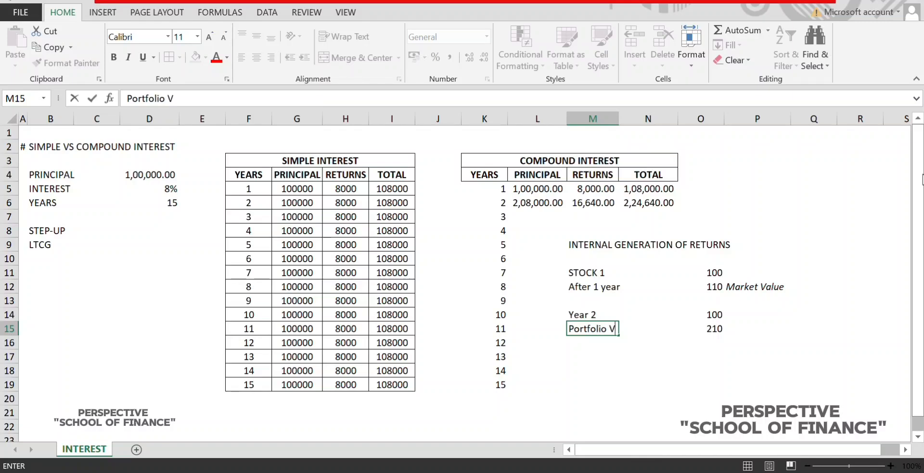
text(alue)
key(Return)
key(Return)
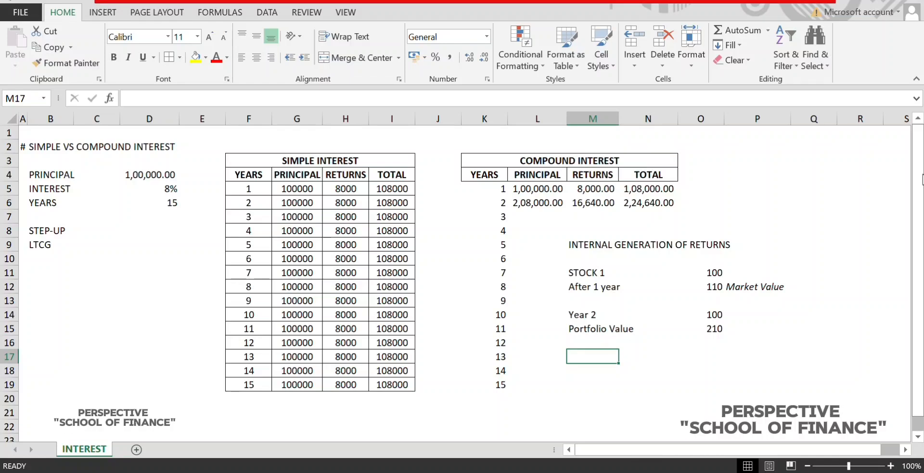
- Enter a 10% return rate in M17 and format it in italics
key(F2)
text(!0)
text(0)
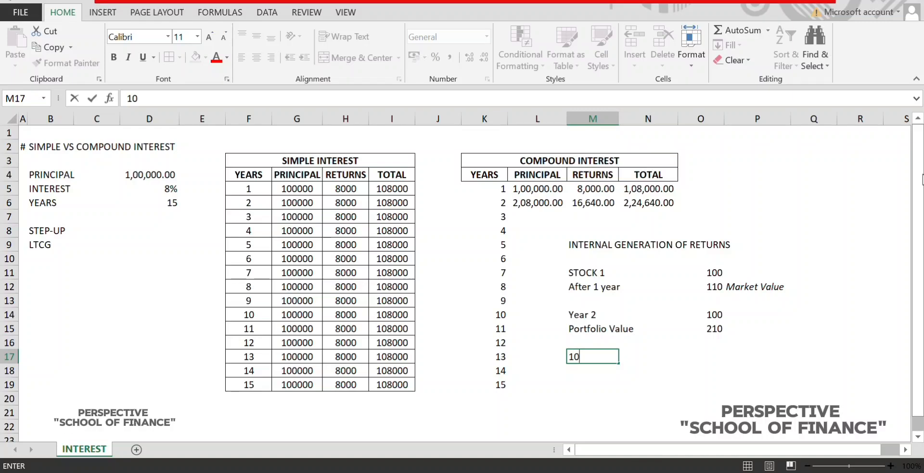
key(Right)
key(Left)
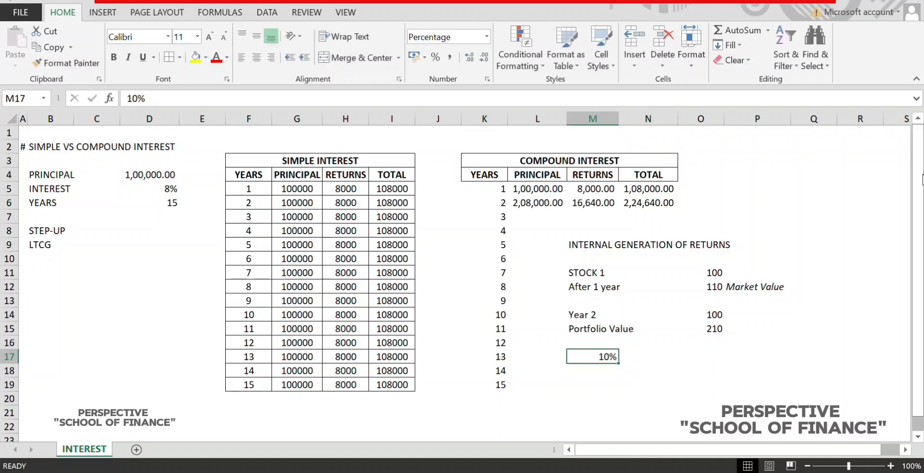
key(alt+h)
key(2)
- Calculate the return on the portfolio value in O17 with the formula =O15*M17
key(Right)
key(Right)
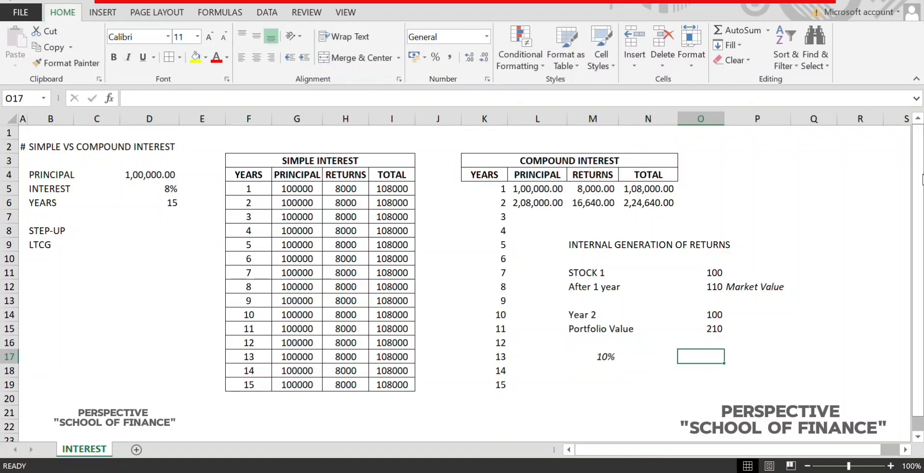
text(=)
key(Up)
key(Up)
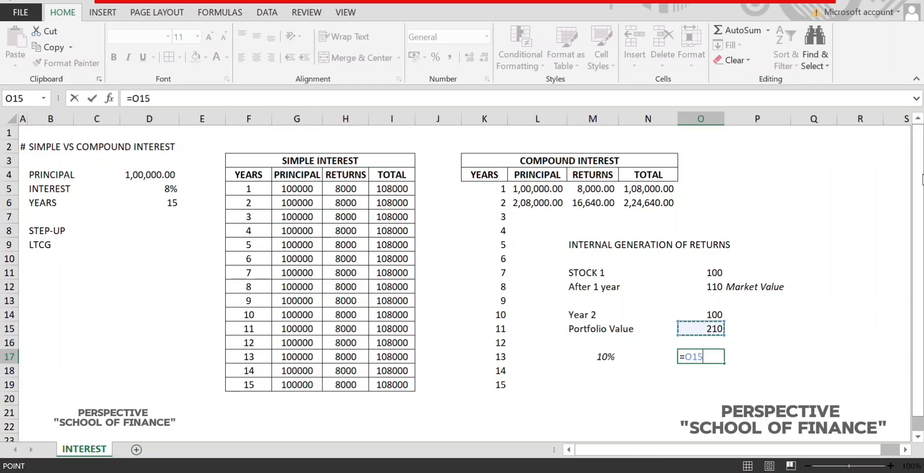
text(*)
key(Left)
key(Left)
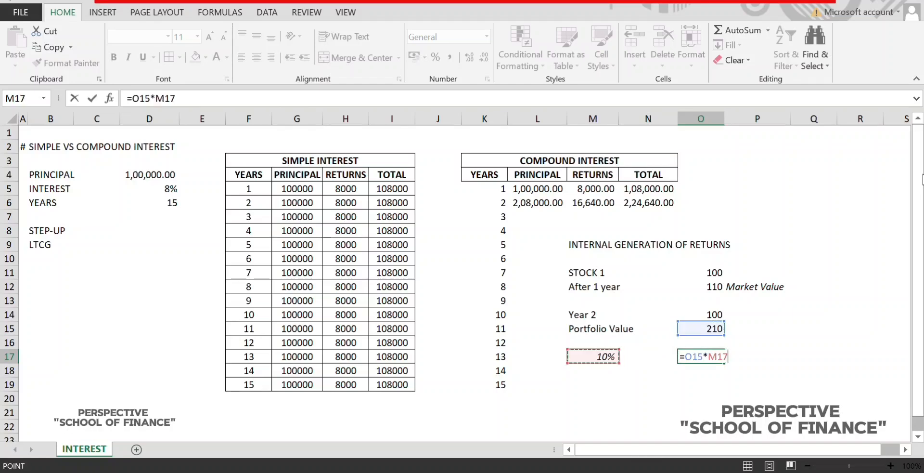
key(Return)
- Replace the formula in O17 with =O15*(1+M17) to give the portfolio value including its return
key(Up)
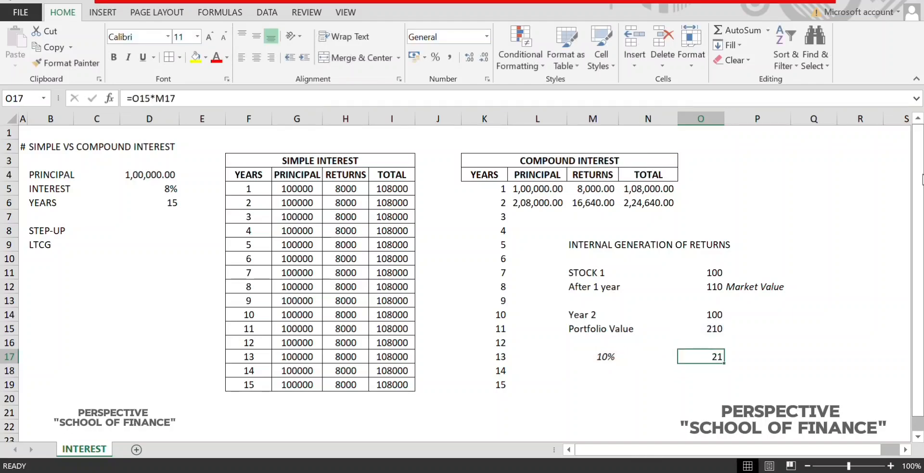
text(=)
key(Up)
key(Up)
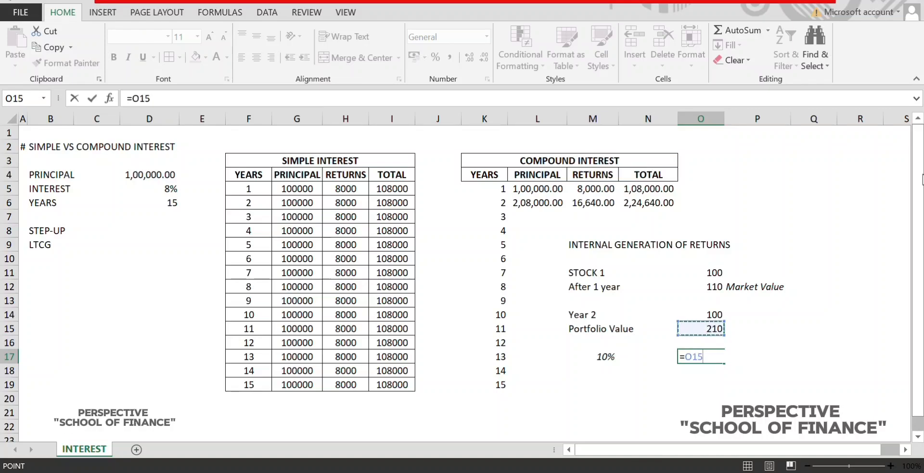
text(*(1+)
key(Left)
key(Left)
text())
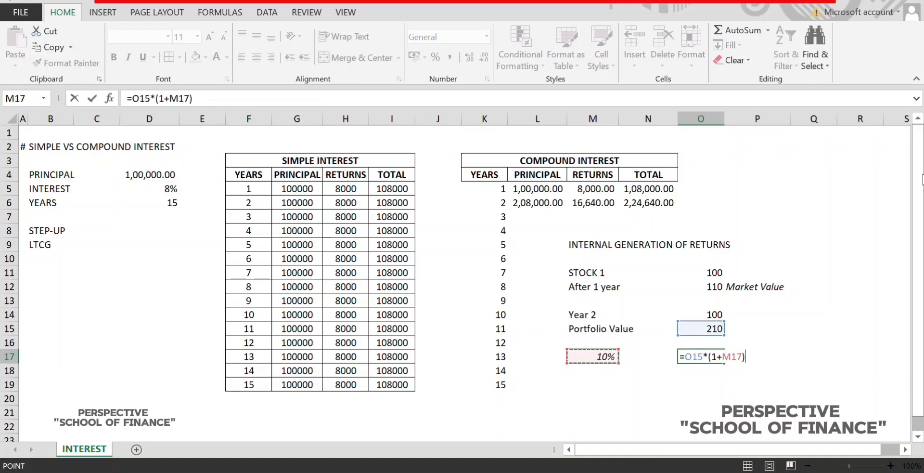
key(ctrl+Return)
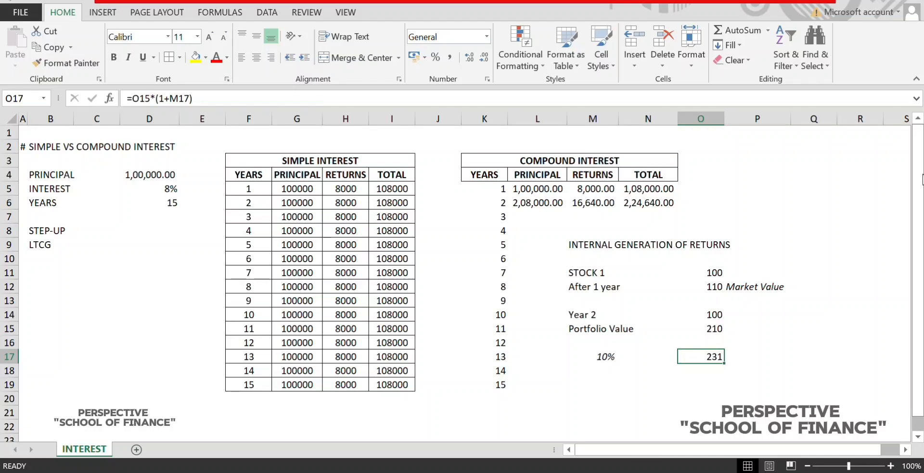
- Enter the label "Year 1" in M19 with a return of 10 in O19
key(Right)
key(Right)
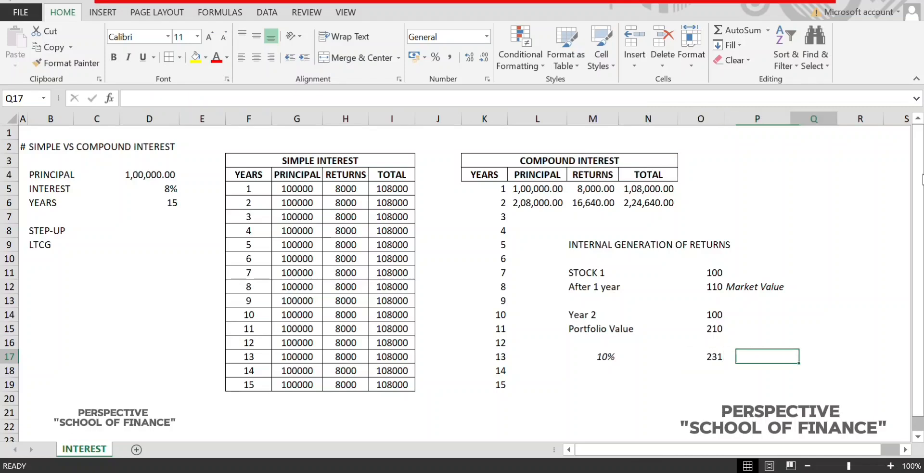
key(Up)
key(Down)
key(Left)
key(Left)
key(Down)
key(Down)
key(Left)
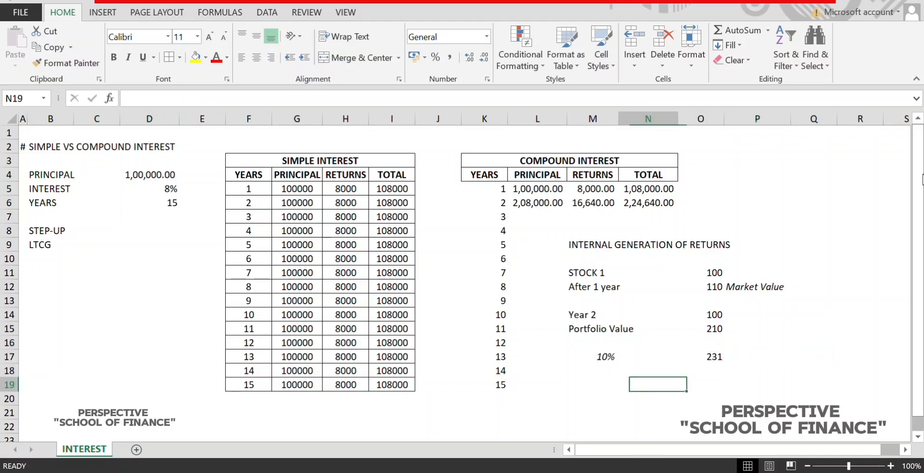
key(Left)
key(Left)
key(Right)
text(Year 1)
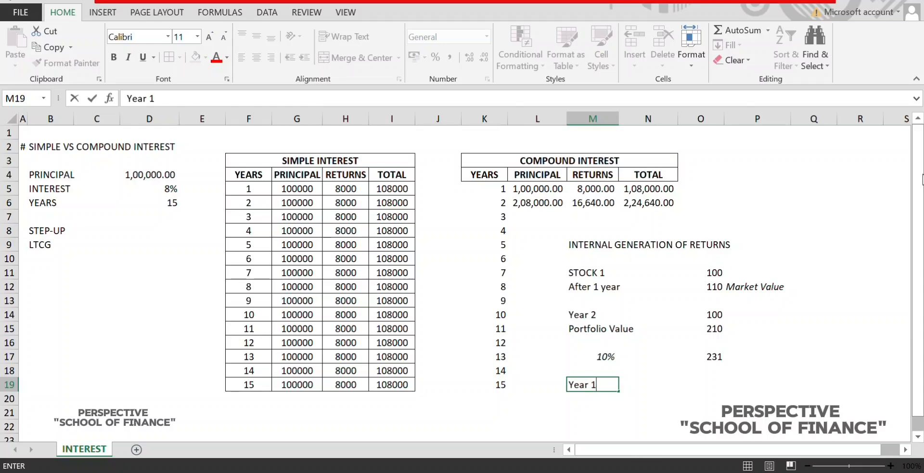
key(Right)
key(Right)
text(10)
key(Return)
- Enter the label "Year2" in M20 below the Year 1 label
key(Left)
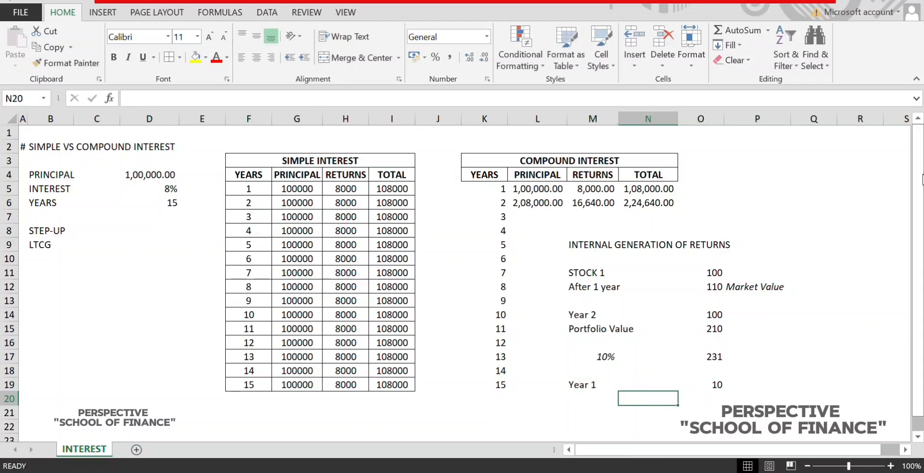
key(Left)
text(Year 1)
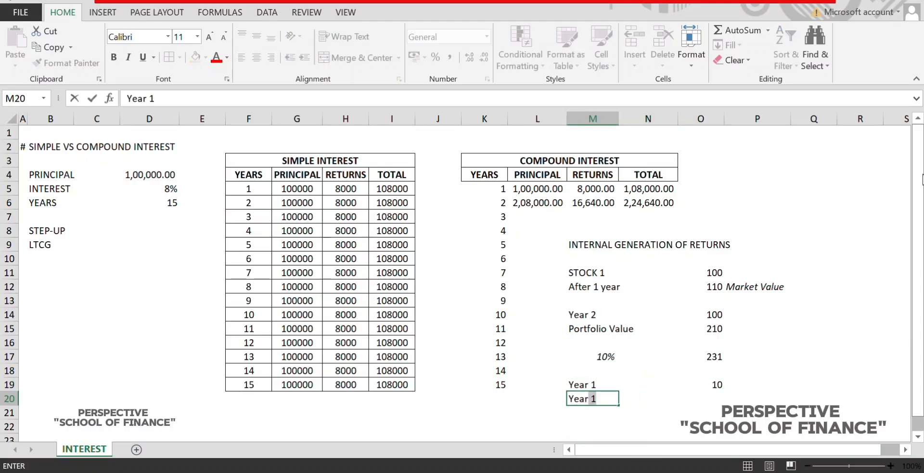
text(2)
- Calculate the second-year return in O20 with the formula =O17-O15
key(Right)
key(Right)
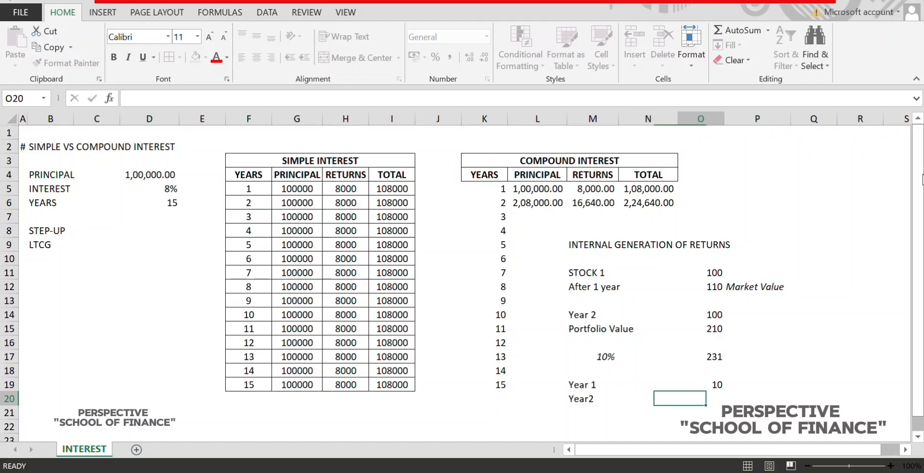
text(=)
key(Up)
key(Up)
key(Up)
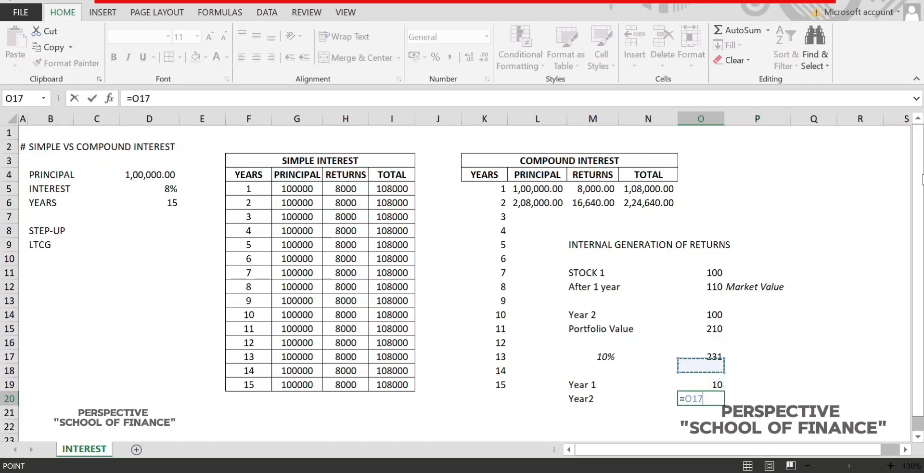
text(-)
key(Up)
key(Up)
key(Up)
key(Up)
key(Up)
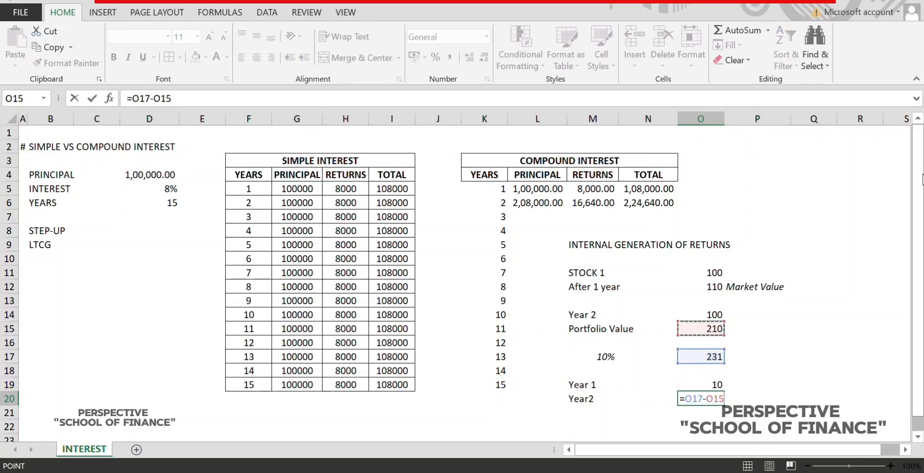
key(ctrl+Return)
- Format the Year 1 and Year2 return rows in M19:O20 in bold
key(Right)
key(Left)
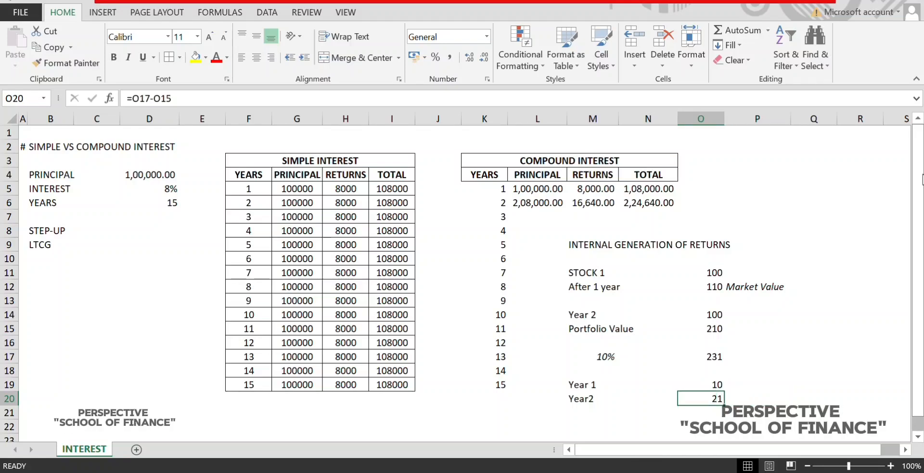
key(shift+Up)
key(shift+Left)
key(shift+Left)
key(shift+Left)
key(shift+Right)
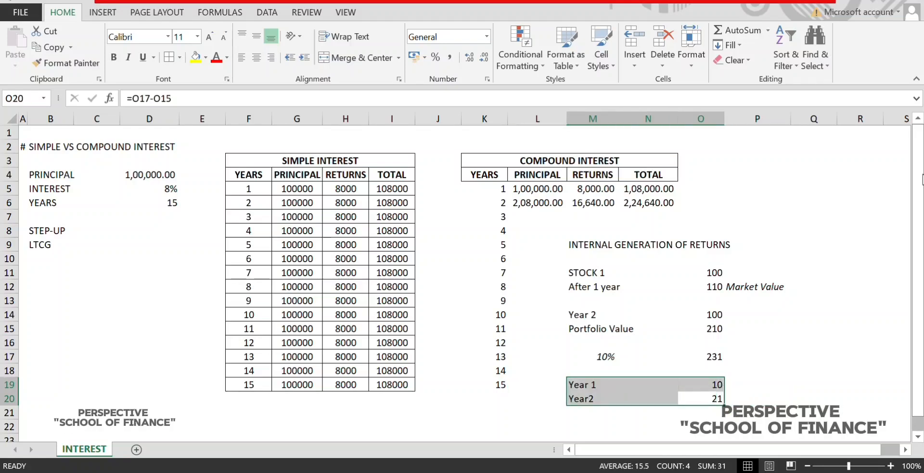
key(alt)
key(h)
key(1)
- Calculate the ratio of the two yearly returns in P20 with the formula =O20/O19, and clear the cell again
click(752, 215)
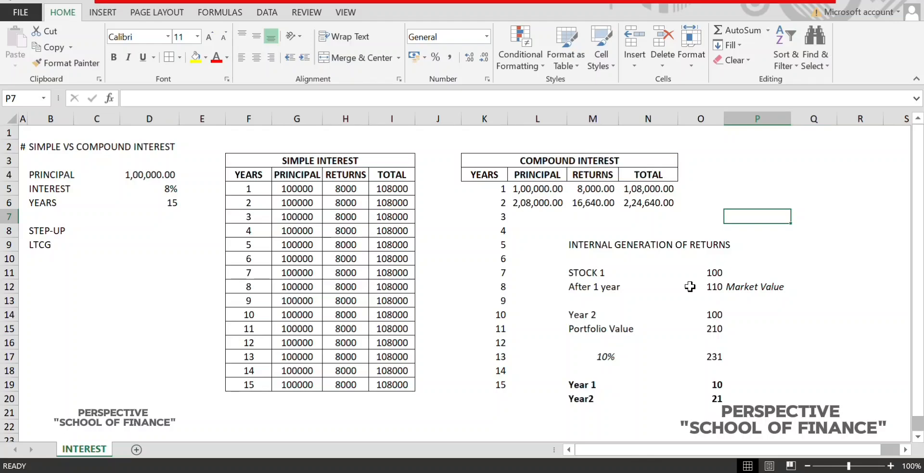
key(Down)
key(Down)
key(Down)
key(Down)
key(Down)
key(Down)
key(Down)
key(Down)
key(Down)
key(Down)
key(Down)
key(Down)
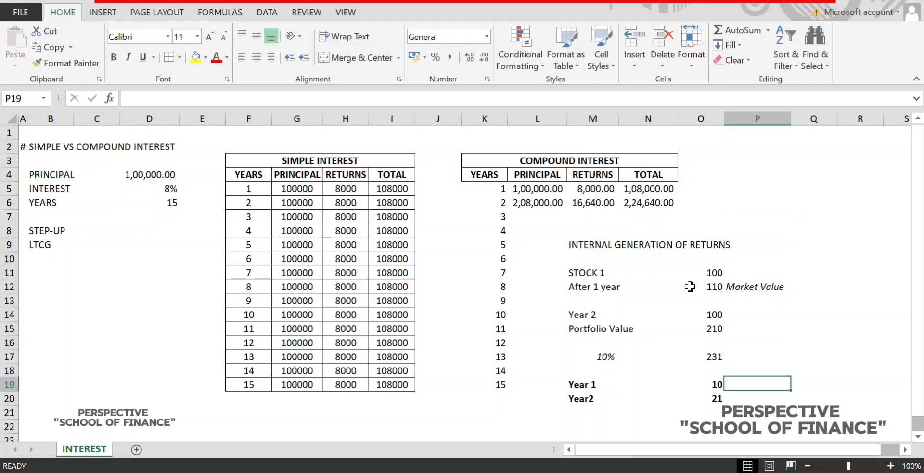
key(Down)
text(=)
key(Left)
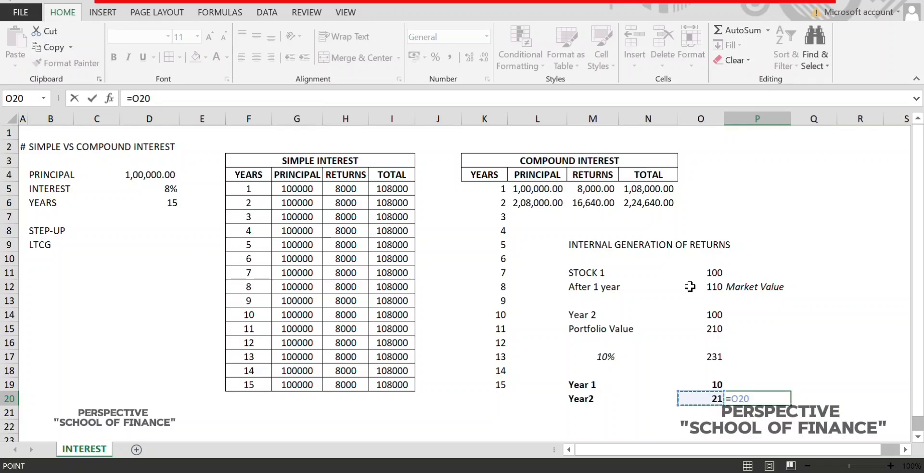
text(/)
key(Up)
key(ctrl+Return)
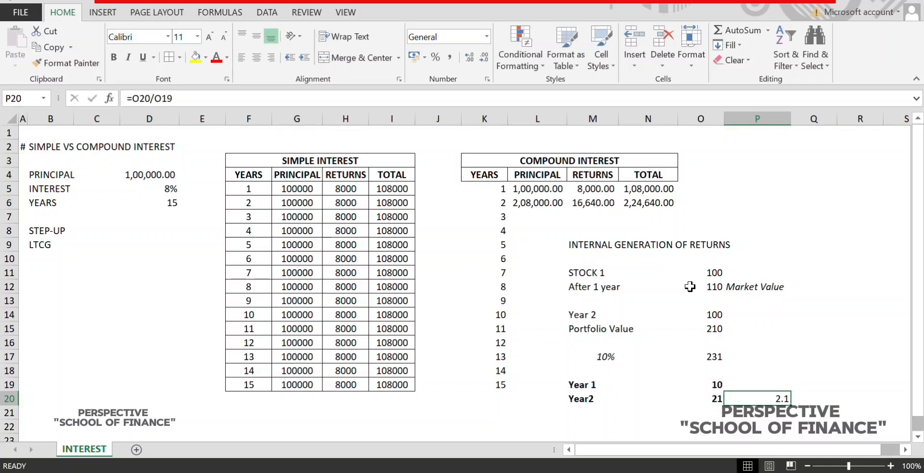
key(Delete)
- Copy the whole INTERNAL GENERATION OF RETURNS example in M9:P20
key(Left)
key(Left)
key(Left)
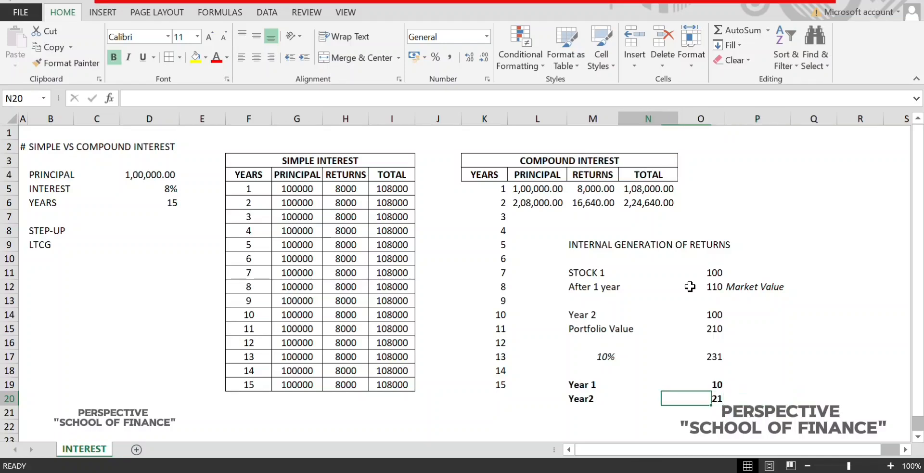
key(Up)
key(Up)
key(Up)
key(Up)
key(Up)
key(Up)
key(Up)
key(Up)
key(Up)
key(Up)
key(Up)
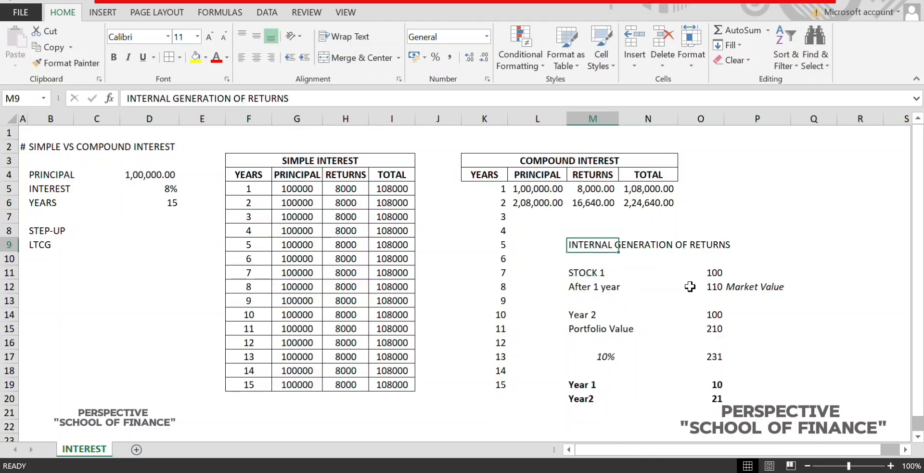
key(shift+Down)
key(shift+Down)
key(shift+Down)
key(shift+Down)
key(shift+Down)
key(shift+Down)
key(shift+Down)
key(shift+Down)
key(shift+Down)
key(shift+Down)
key(shift+Down)
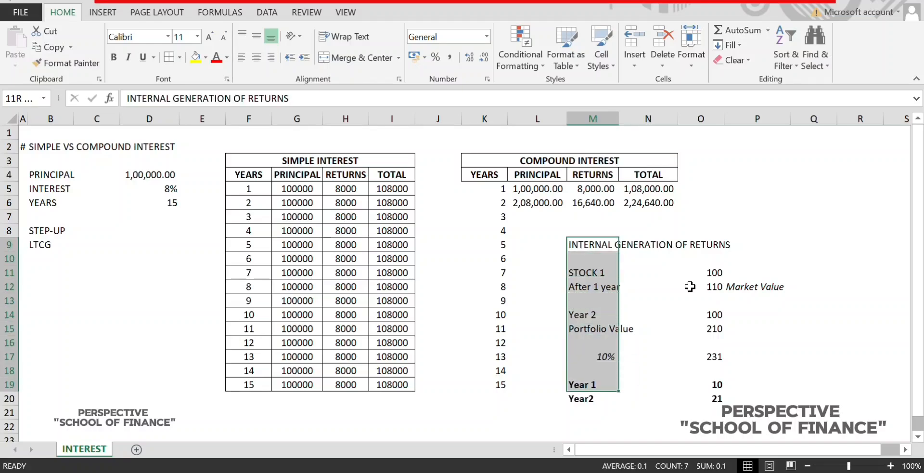
key(shift+Right)
key(shift+Right)
key(shift+Right)
key(ctrl+c)
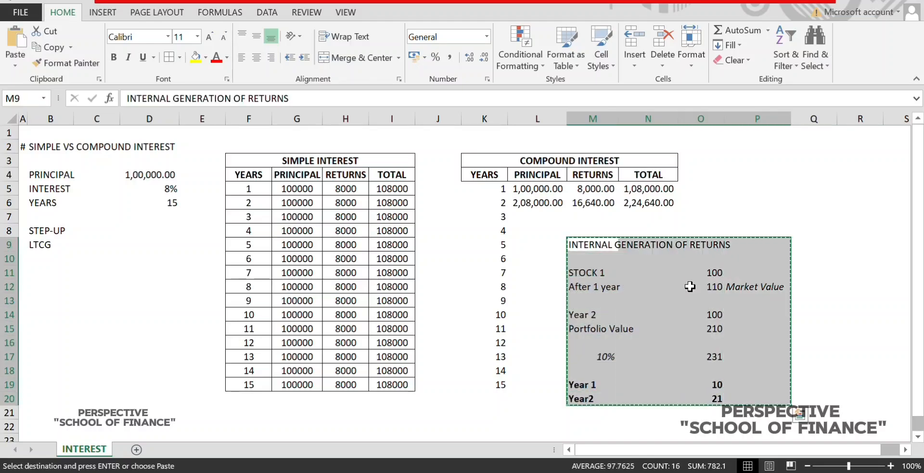
- Paste the copied stock example at B12 below the LTCG label and autofit the column widths of the pasted block
key(Left)
key(Left)
key(Left)
key(Left)
key(Left)
key(Left)
key(Left)
key(Left)
key(Left)
key(Down)
key(Left)
key(Left)
key(Down)
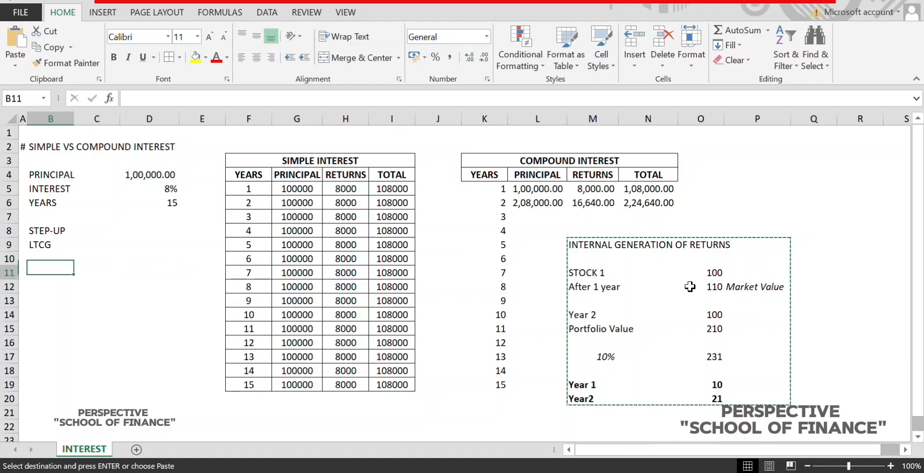
key(Down)
key(ctrl+v)
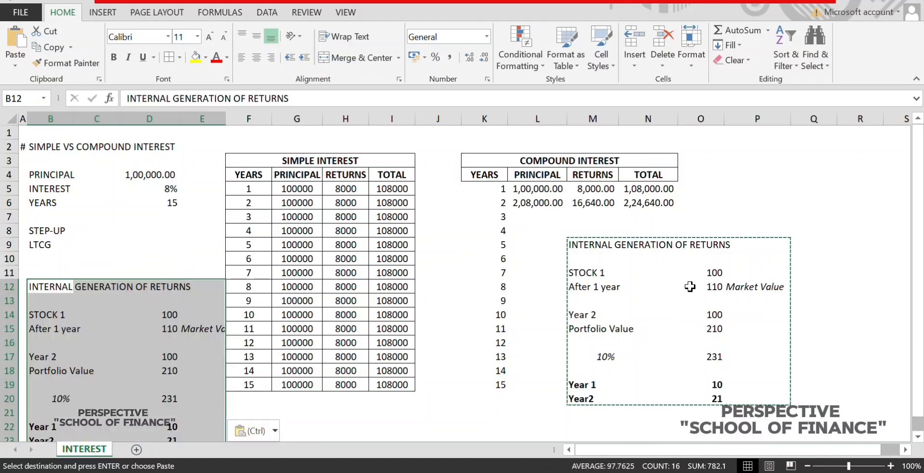
key(alt+h)
key(o)
key(i)
- Autofit the width of column D to the principal amount in D4
key(Right)
key(Right)
key(Right)
key(Right)
key(Right)
key(Right)
key(Right)
key(Right)
key(Right)
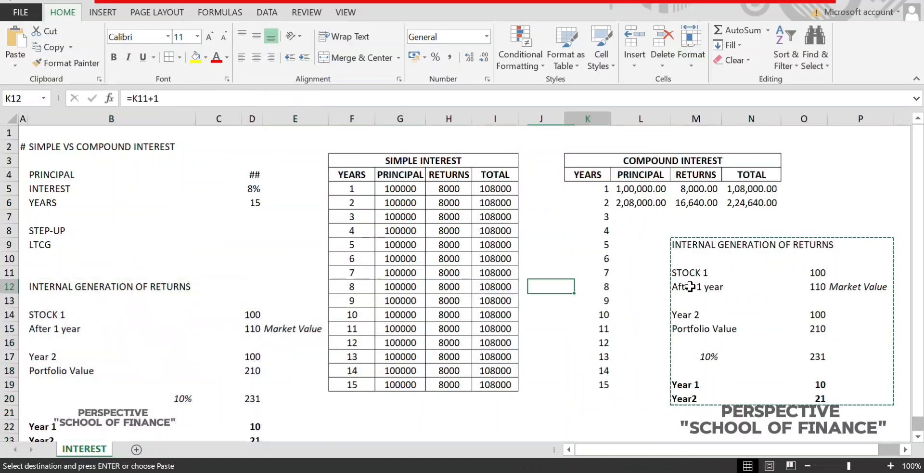
key(Up)
key(Up)
key(Up)
key(Up)
key(Left)
key(Left)
key(Left)
key(Left)
key(Left)
key(Up)
key(Up)
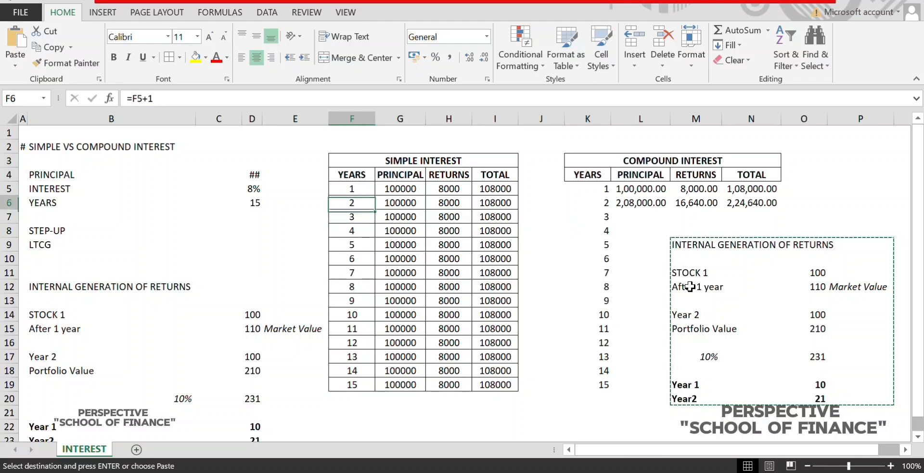
key(Up)
key(Up)
key(Left)
key(Left)
key(alt+h)
key(o)
key(i)
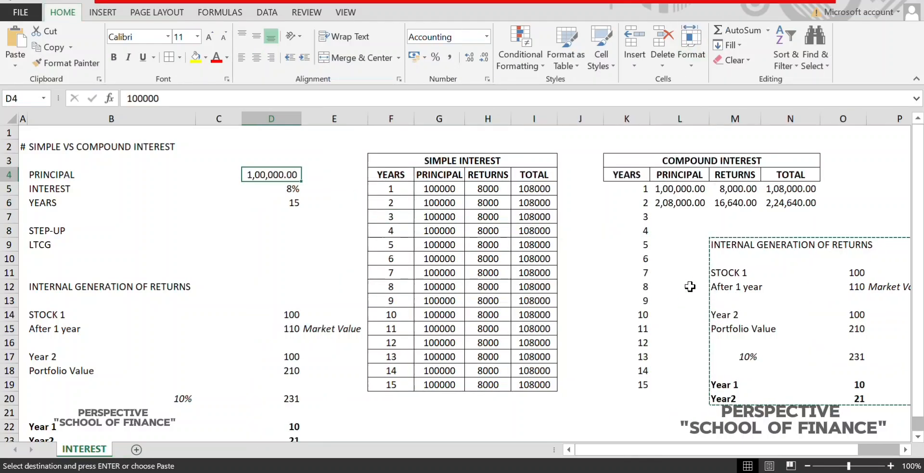
- Delete the contents of the original stock example below its heading, in M10:P20
key(Right)
key(Right)
key(Right)
key(Right)
key(Right)
key(Right)
key(Right)
key(Right)
key(Down)
key(Down)
key(Down)
key(Down)
key(Down)
key(Down)
key(Down)
key(Down)
key(Down)
key(Down)
key(Right)
key(Right)
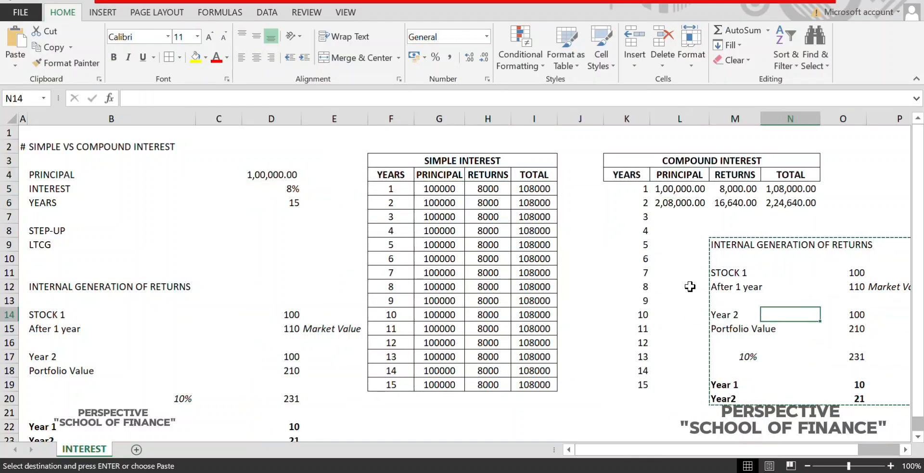
key(Right)
key(Down)
key(Down)
key(Down)
key(Down)
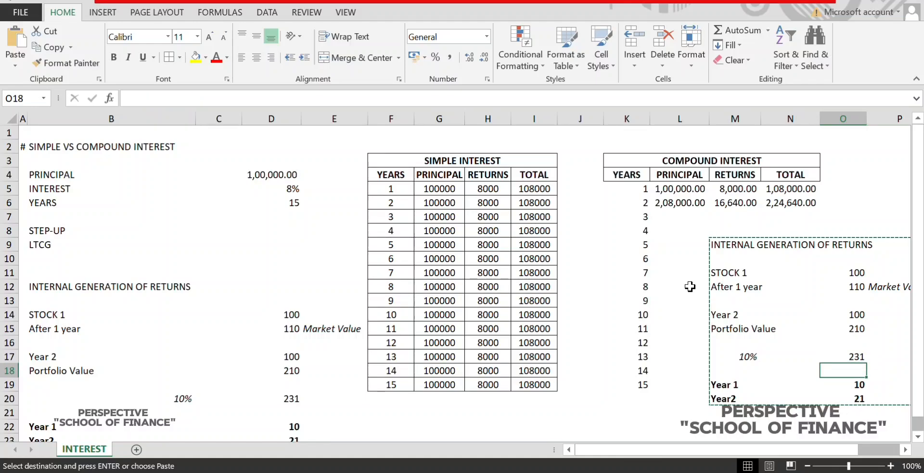
key(Down)
key(Down)
key(Right)
key(Right)
key(Left)
key(ctrl+shift+Up)
key(shift+Left)
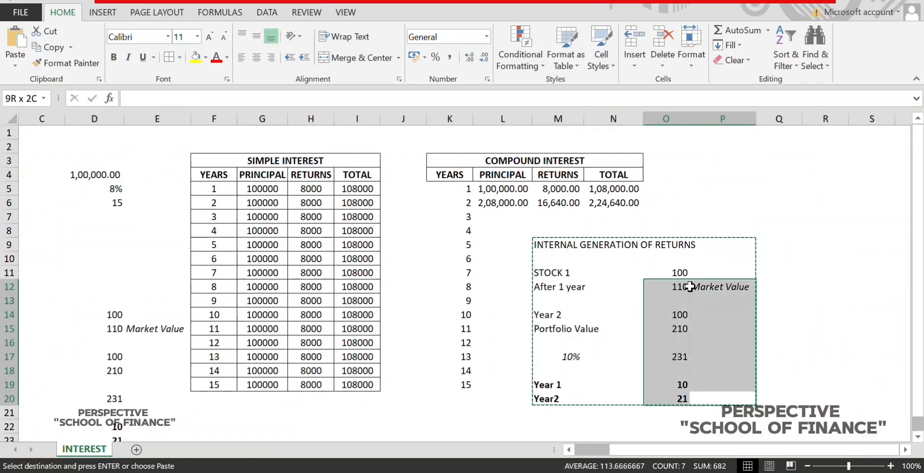
key(shift+Left)
key(shift+Left)
key(shift+Left)
key(shift+Left)
key(shift+Up)
key(shift+Up)
key(shift+Up)
key(shift+Up)
key(shift+Up)
key(shift+Up)
key(shift+Up)
key(shift+Up)
key(shift+Up)
key(shift+Up)
key(shift+Up)
key(shift+Down)
key(shift+Down)
key(shift+Down)
key(shift+Down)
key(shift+Down)
key(shift+Down)
key(shift+Down)
key(shift+Down)
key(shift+Down)
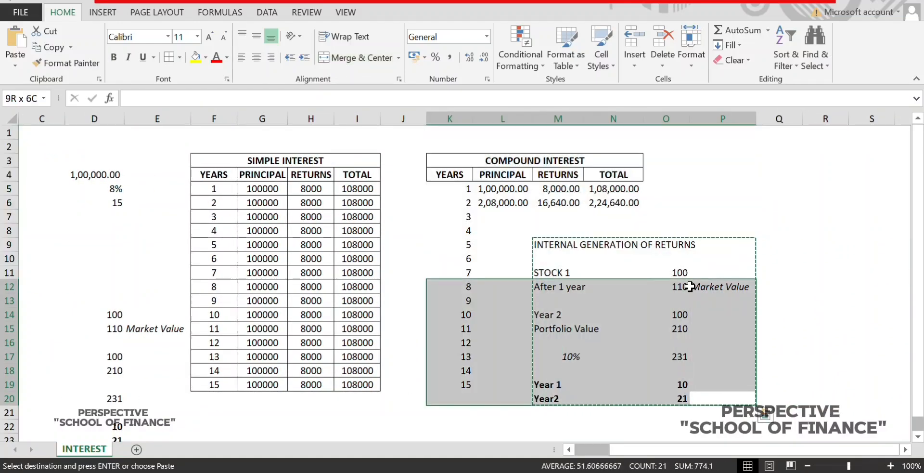
key(shift+Right)
key(shift+Right)
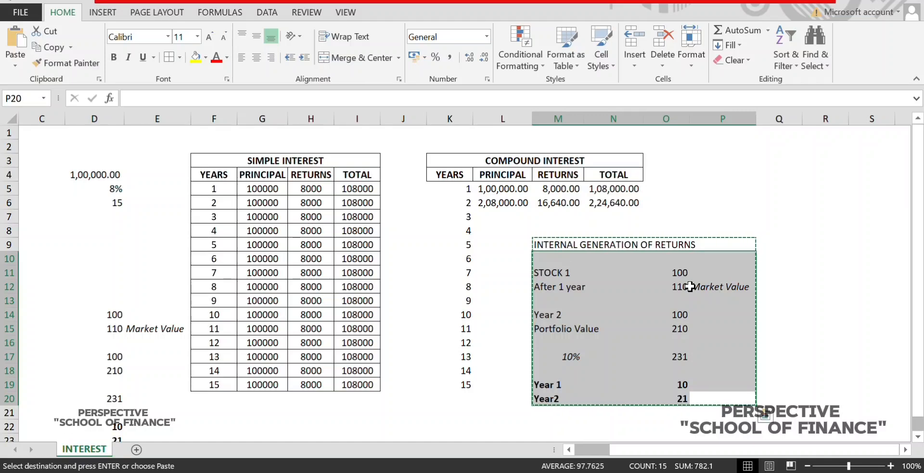
key(Delete)
- Clear the leftover INTERNAL GENERATION OF RETURNS heading in row 9 beside the compound interest years
key(Up)
key(Up)
key(Up)
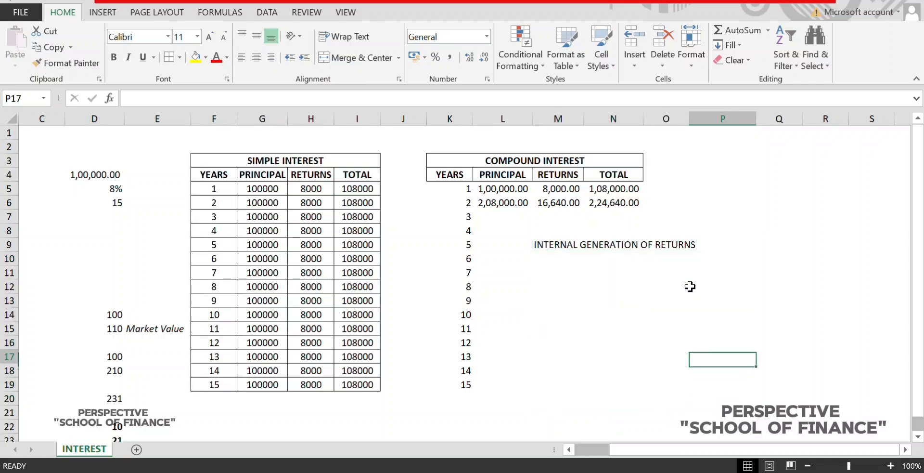
key(Up)
key(Up)
key(Up)
key(Up)
key(Up)
key(Up)
key(Left)
key(Up)
key(Up)
key(shift+Left)
key(shift+Left)
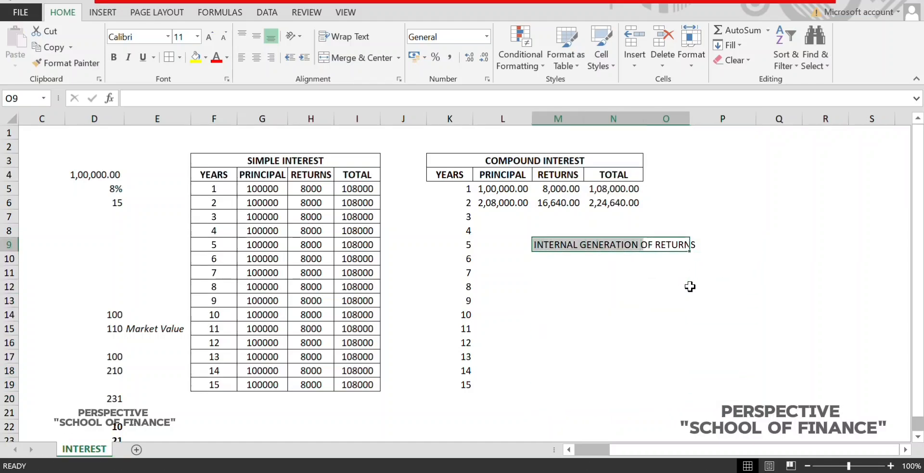
key(Delete)
- Calculate the year 3 compound interest principal in L7 with the formula =N6+$D$4
key(Left)
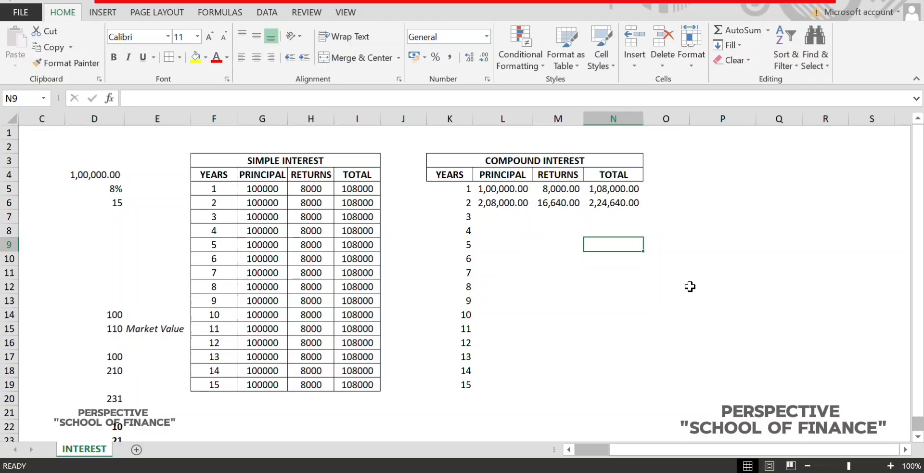
key(Left)
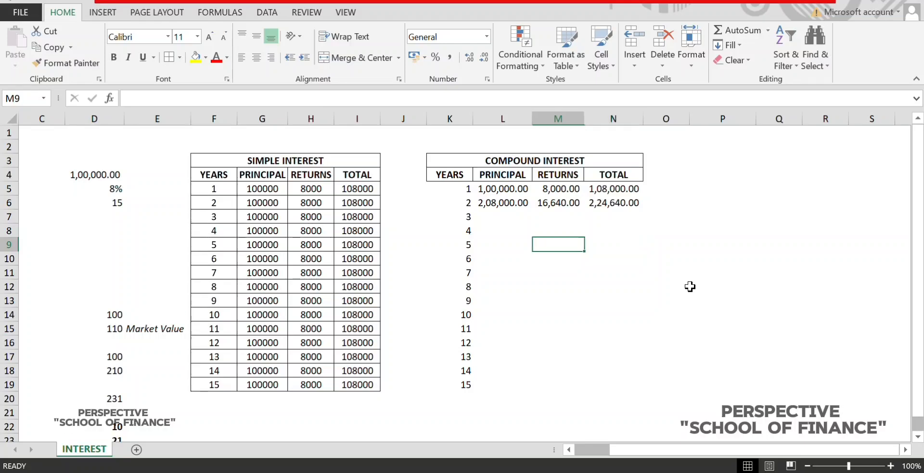
key(Left)
key(Up)
key(Up)
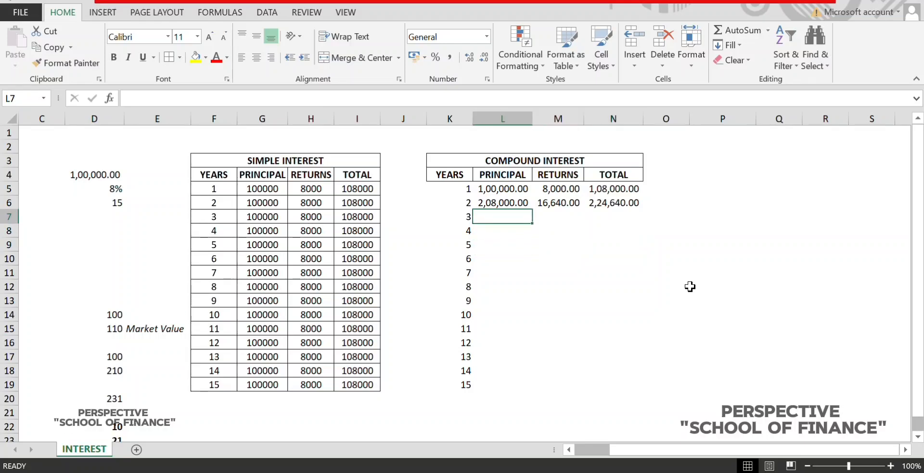
text(=)
key(Right)
key(Right)
key(Up)
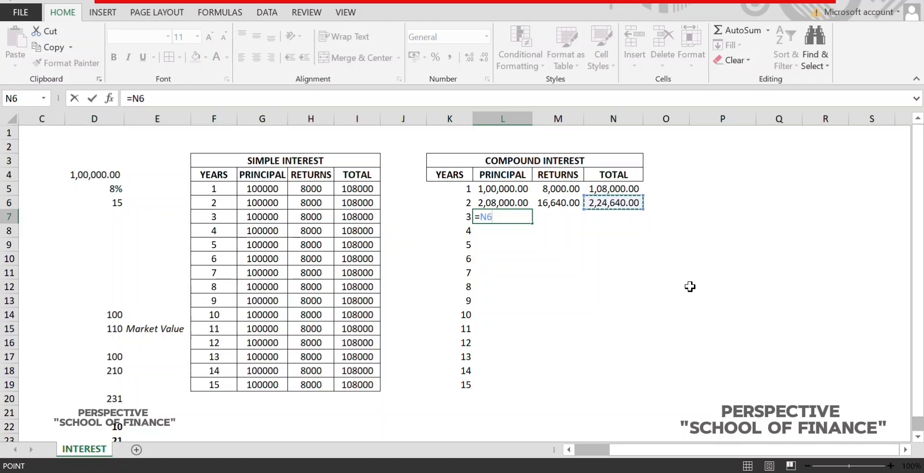
text(+)
key(Left)
key(Left)
key(Left)
key(Left)
key(Left)
key(Left)
key(Left)
key(Left)
key(Left)
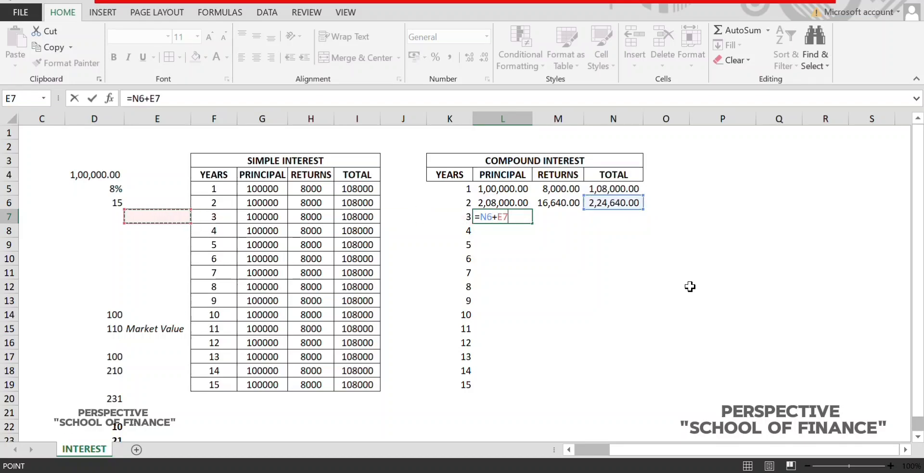
key(Up)
key(Up)
key(Right)
key(Up)
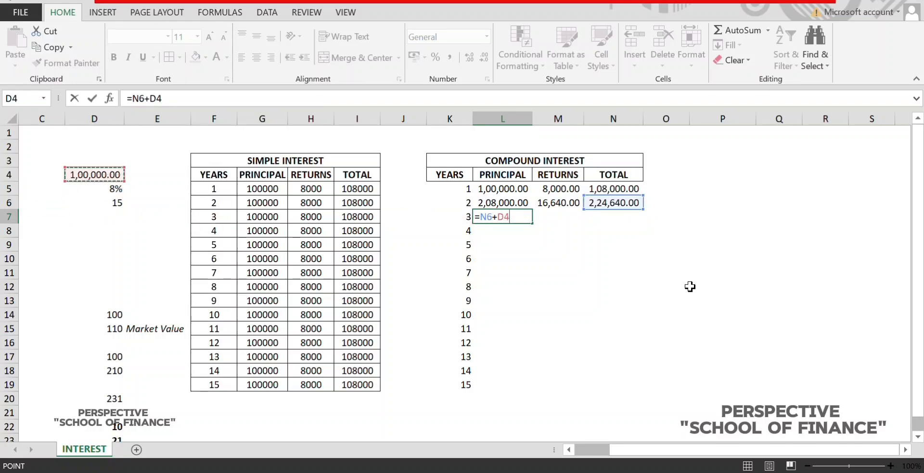
key(F4)
key(ctrl+Return)
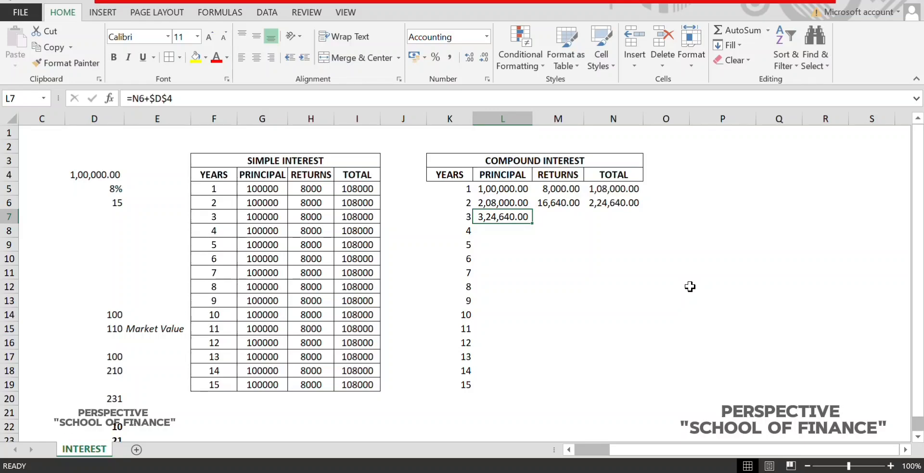
- Calculate the year 3 compound interest returns in M7 with the formula =L7*$D$5
key(Right)
text(=)
key(Left)
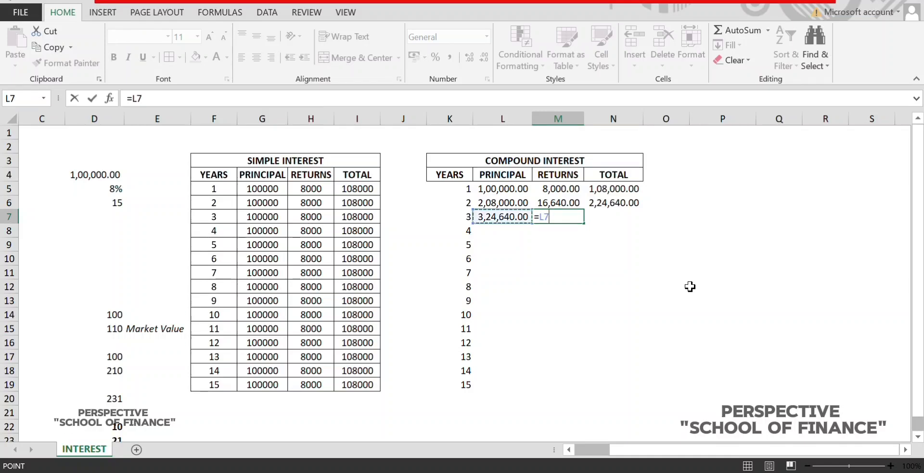
text(*)
key(Left)
key(Left)
key(Left)
key(Left)
key(Left)
key(Left)
key(Left)
key(Left)
key(Left)
key(Up)
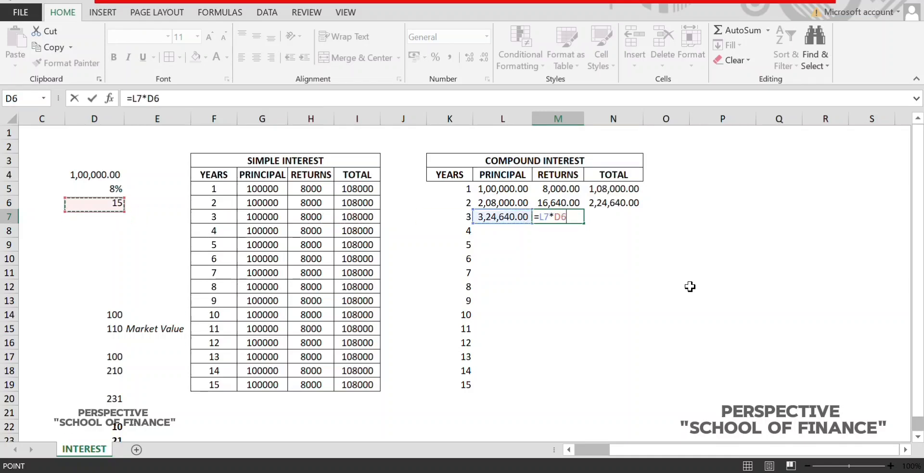
key(Up)
key(F4)
key(ctrl+Return)
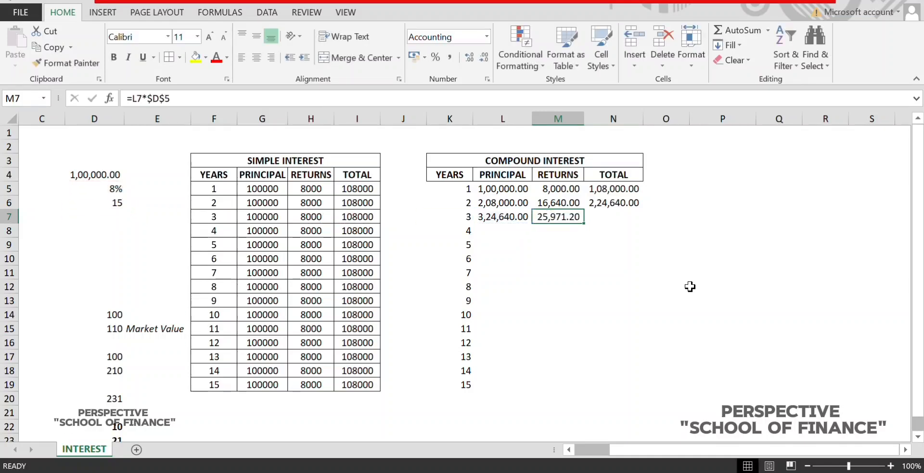
- Copy the year 2 total formula from N6 into N7 for year 3
key(Right)
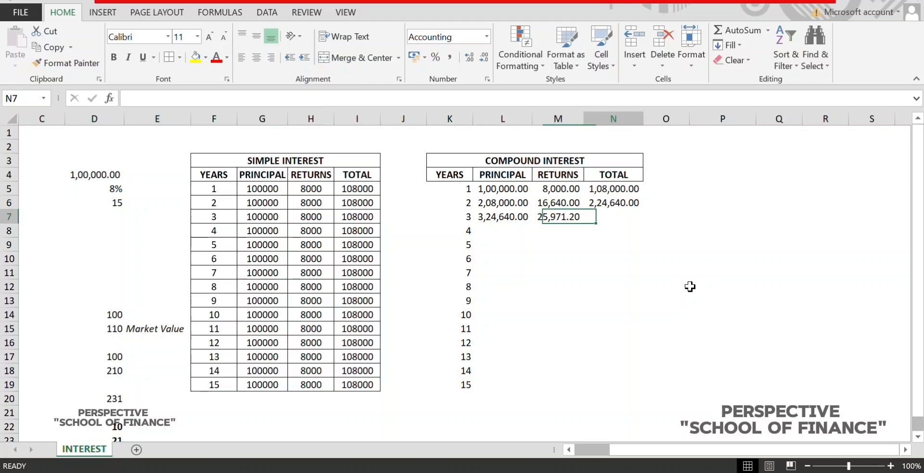
key(Up)
key(ctrl+c)
key(Down)
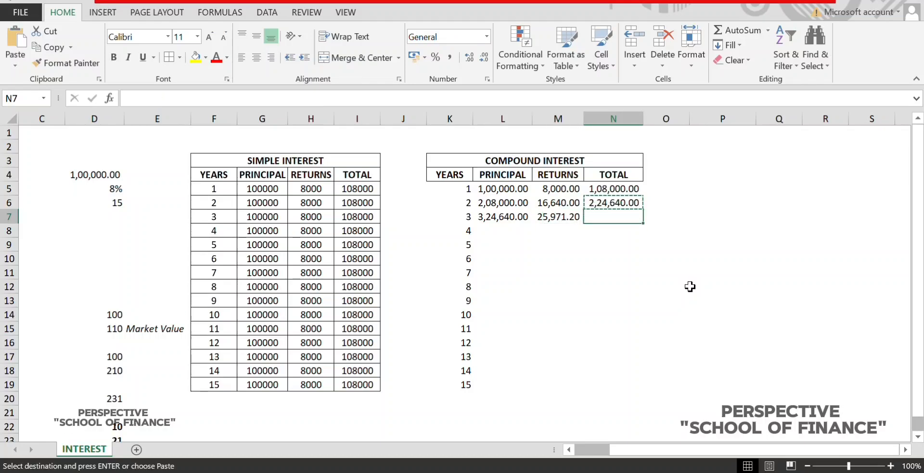
key(ctrl+v)
- Fill the year 3 principal and returns formulas from L7 and M7 down to year 15 in row 19
key(Left)
key(Left)
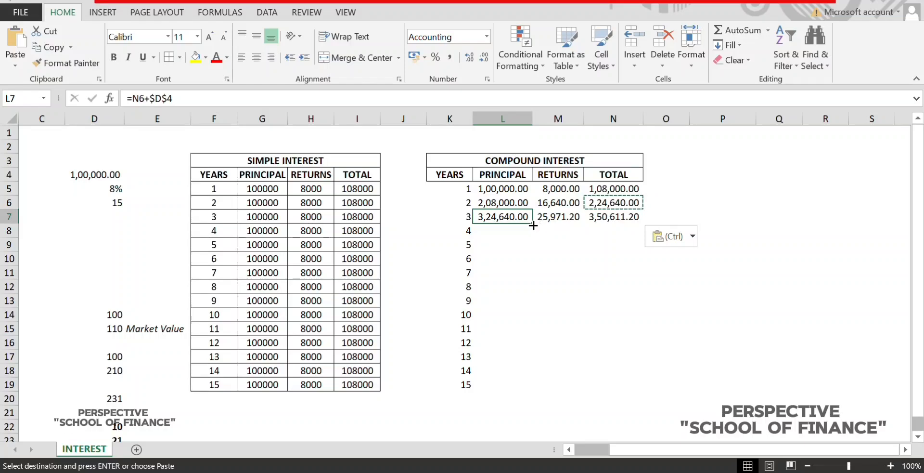
drag(533, 225, 532, 385)
click(570, 215)
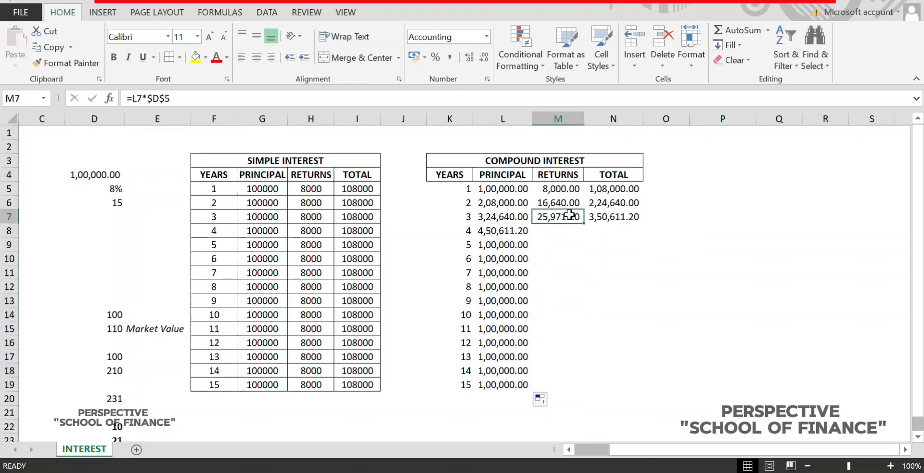
drag(584, 225, 584, 388)
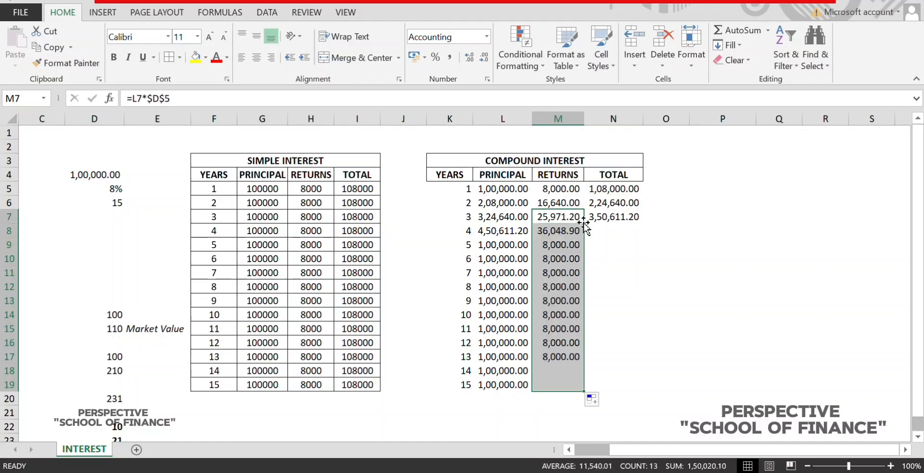
- Fill the year 3 total formula from N7 down to year 15 in row 19
click(607, 216)
click(607, 216)
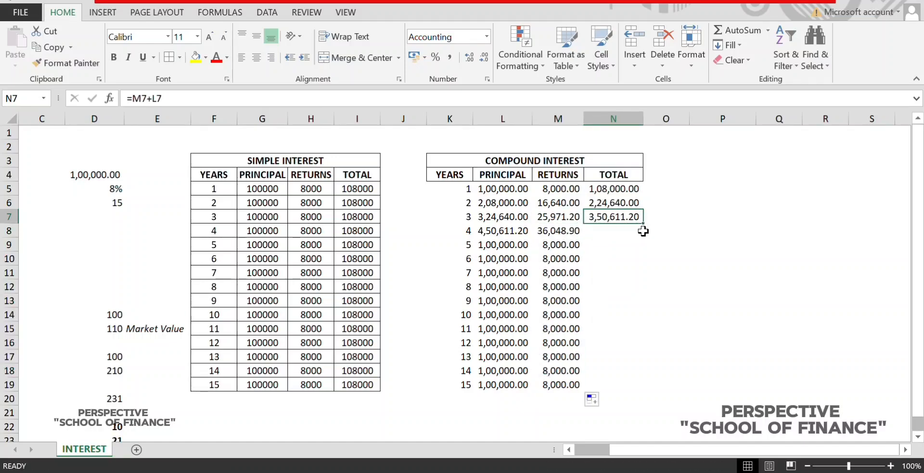
click(608, 260)
drag(614, 384, 501, 241)
click(723, 245)
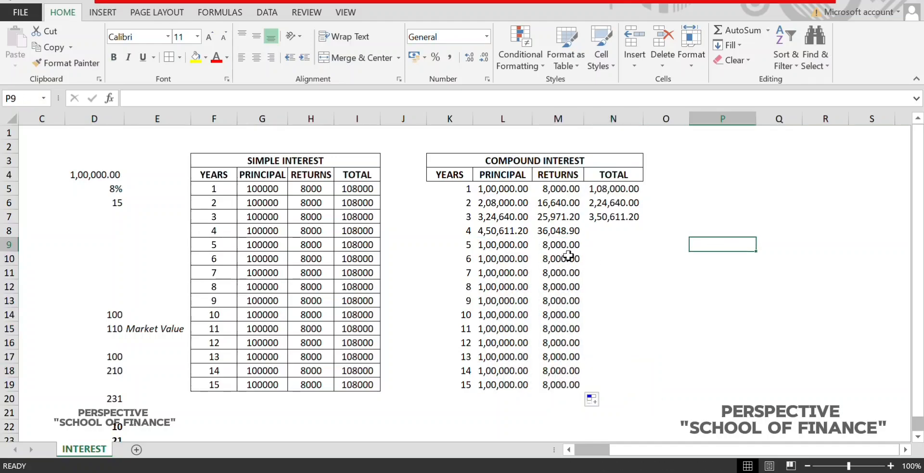
click(634, 217)
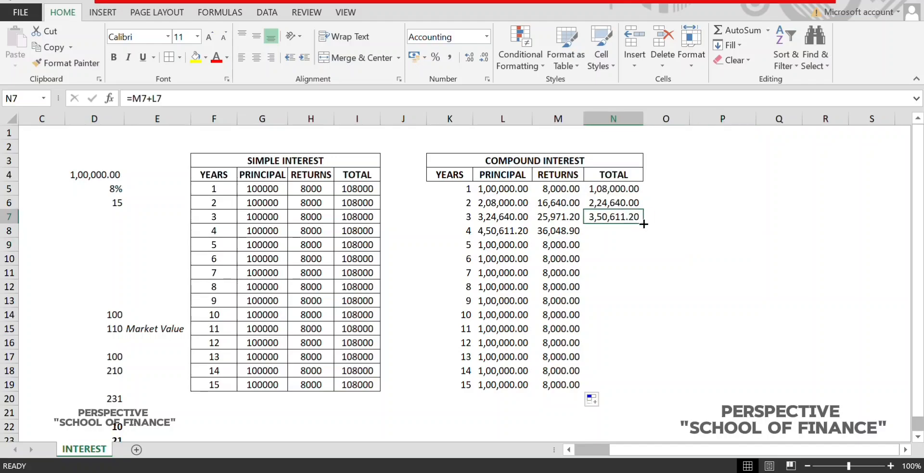
double_click(644, 224)
click(708, 344)
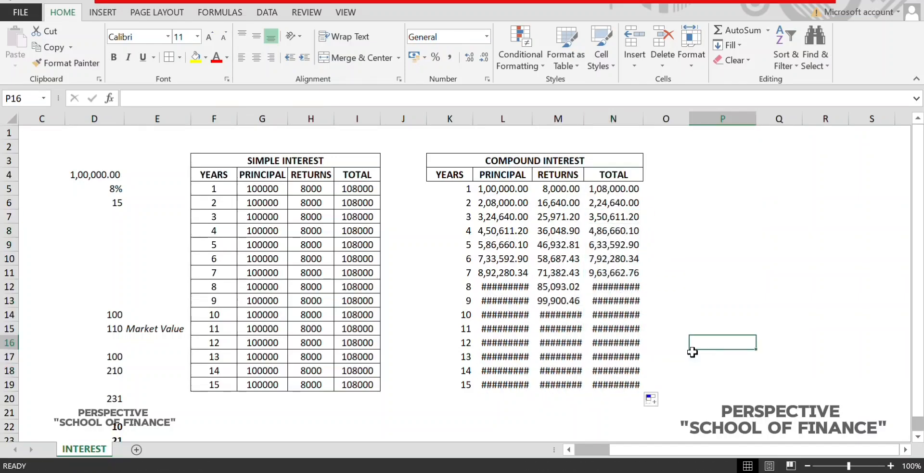
- AutoFit the principal, returns and total columns of the compound interest table to their figures
drag(624, 384, 486, 290)
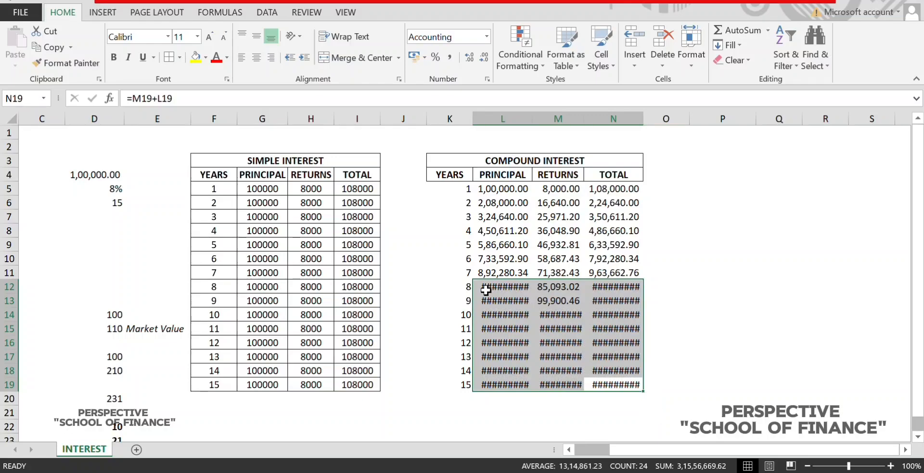
key(alt+h)
key(o)
key(i)
click(704, 313)
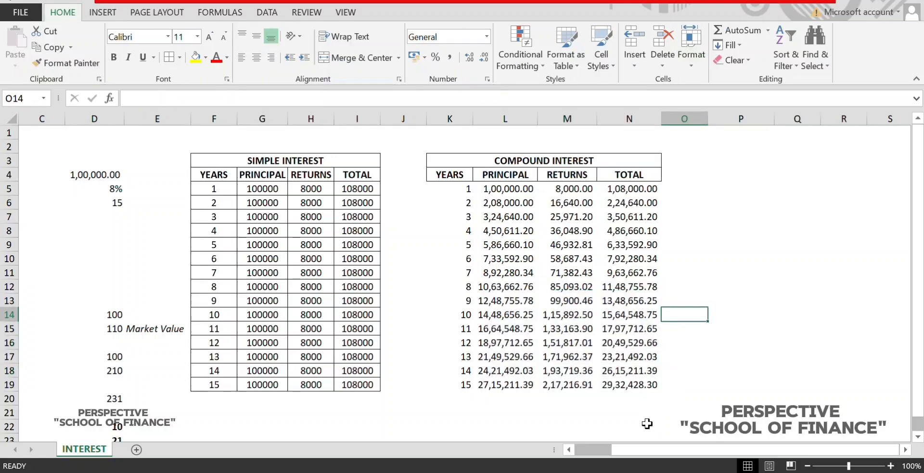
click(615, 384)
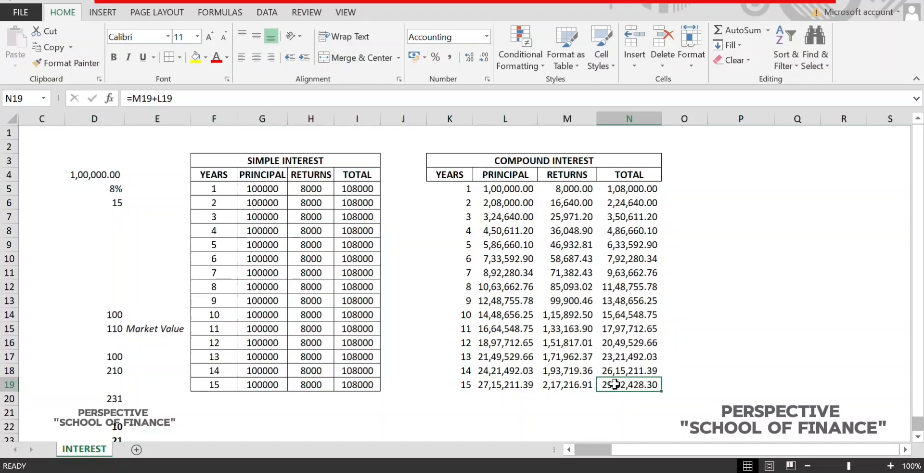
key(ctrl+1)
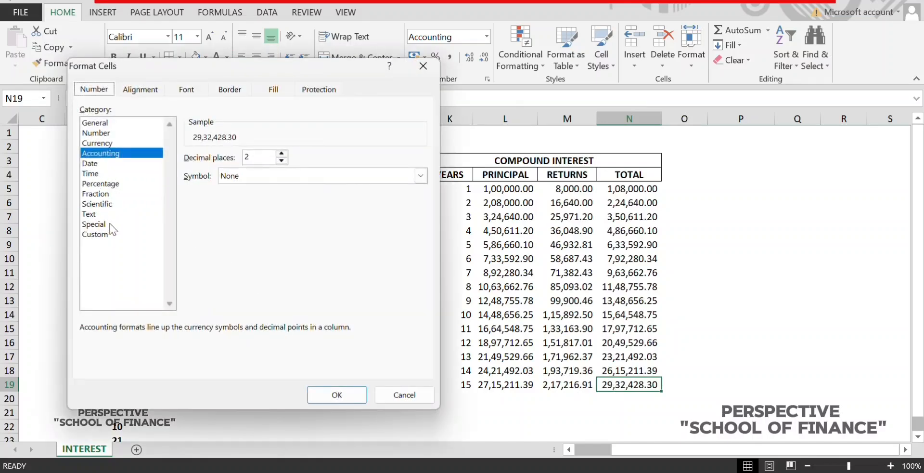
click(114, 234)
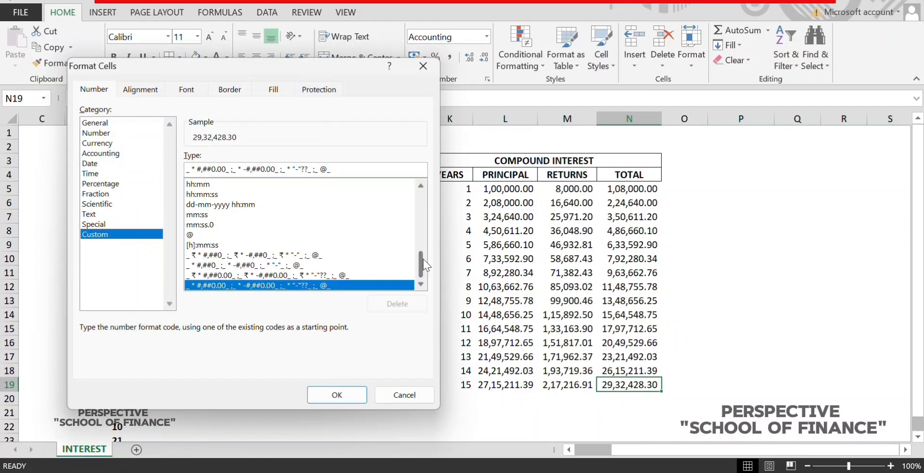
drag(424, 259, 411, 176)
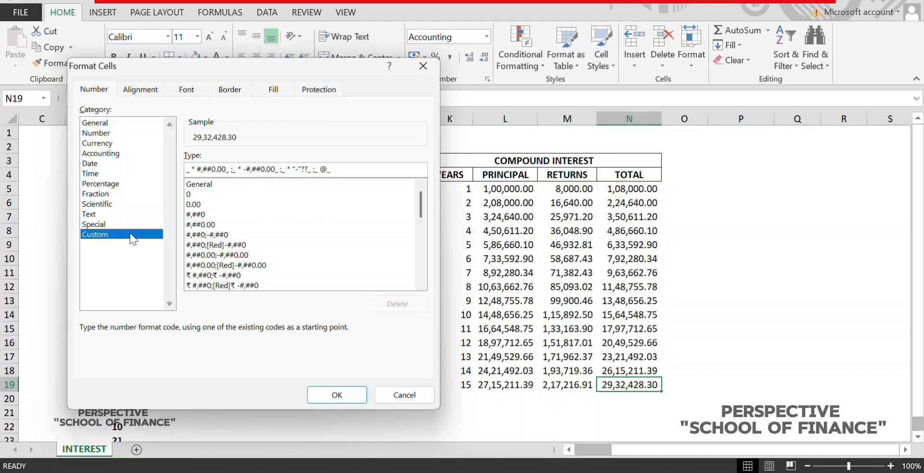
key(Escape)
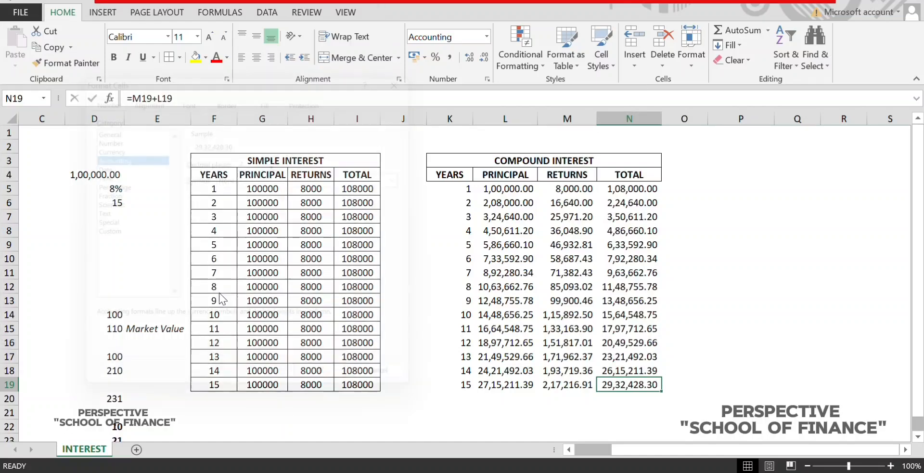
- Apply the custom number format #,##0 to the year 15 compound interest total in N19
key(ctrl+1)
click(109, 235)
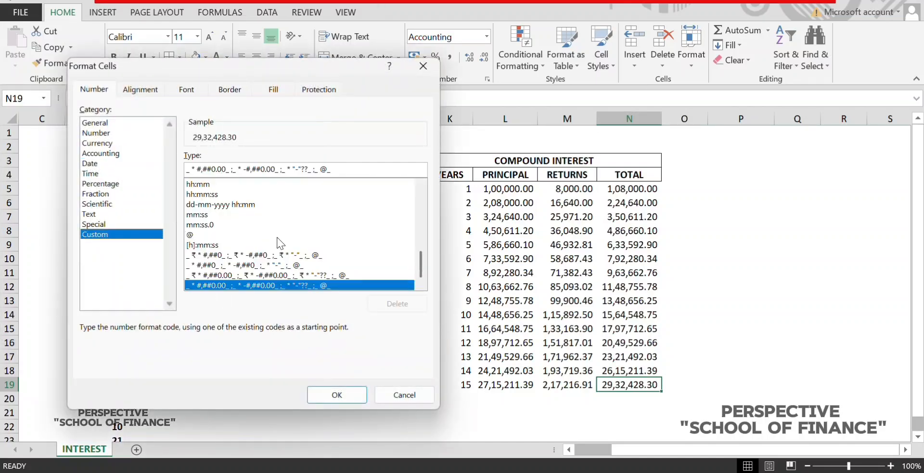
drag(418, 275, 416, 178)
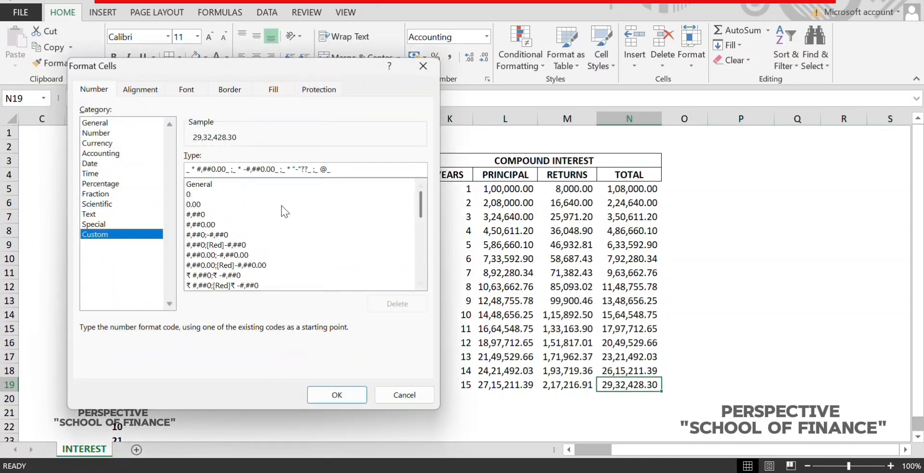
click(205, 217)
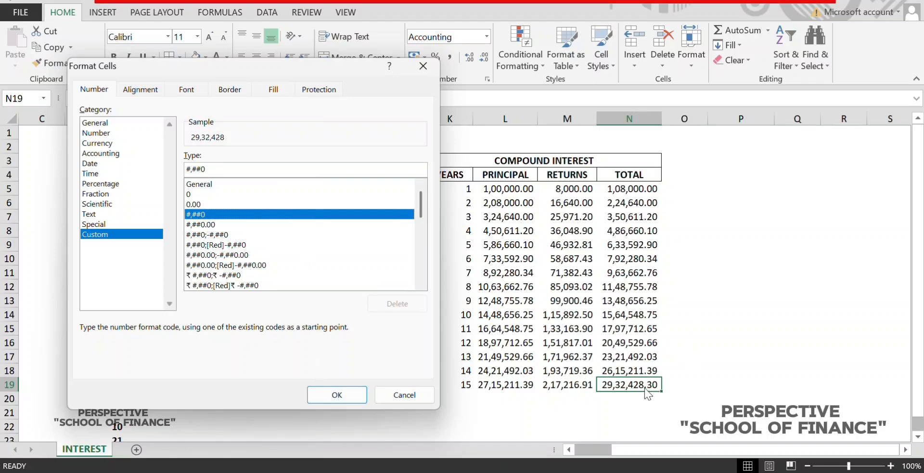
click(328, 397)
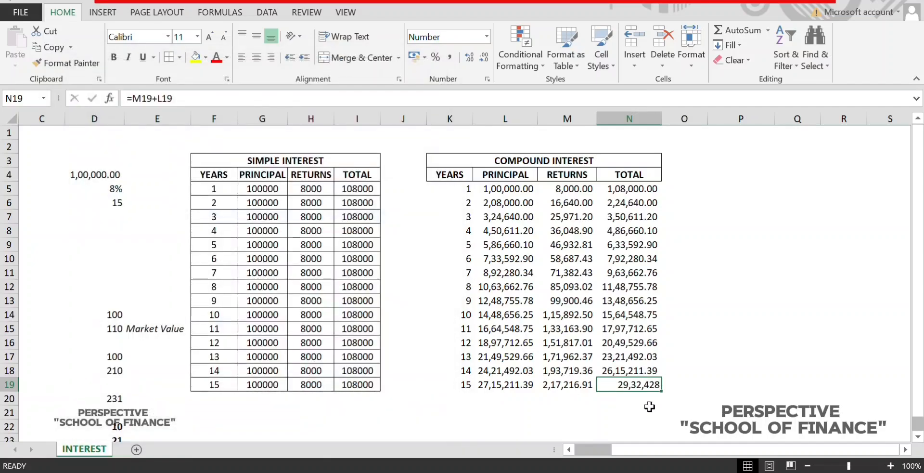
- Copy N19 and paste only its formats onto the compound interest figures in L5:N19
key(ctrl+c)
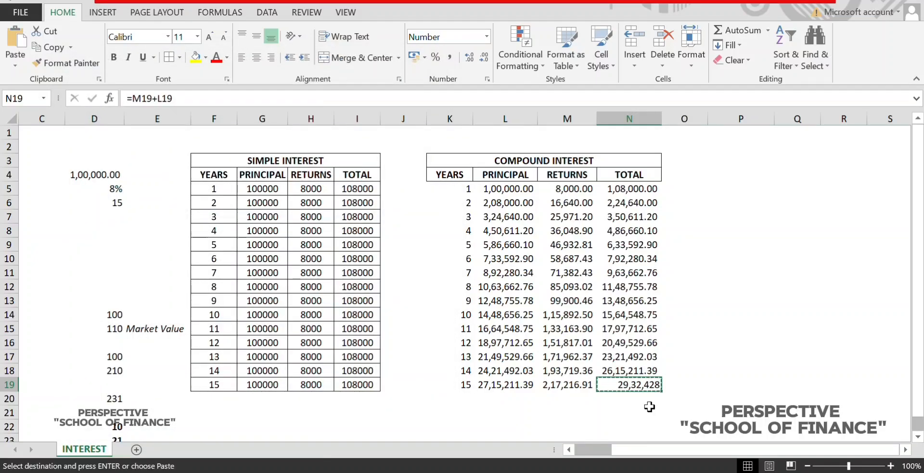
key(ctrl+shift+Up)
key(shift+Down)
key(shift+Left)
key(shift+Left)
key(shift+Left)
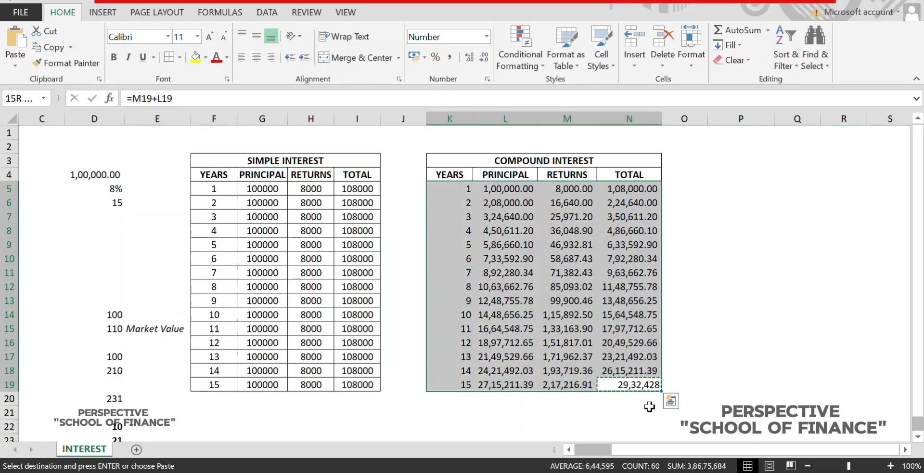
key(shift+Right)
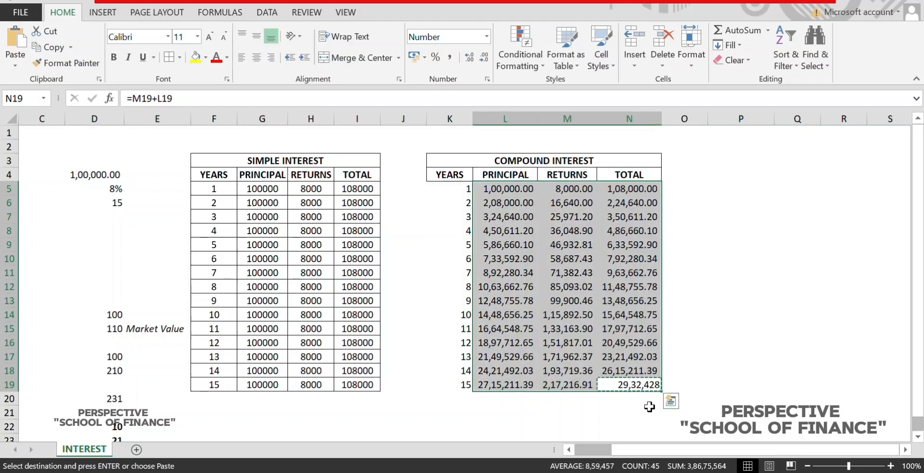
key(ctrl+alt+v)
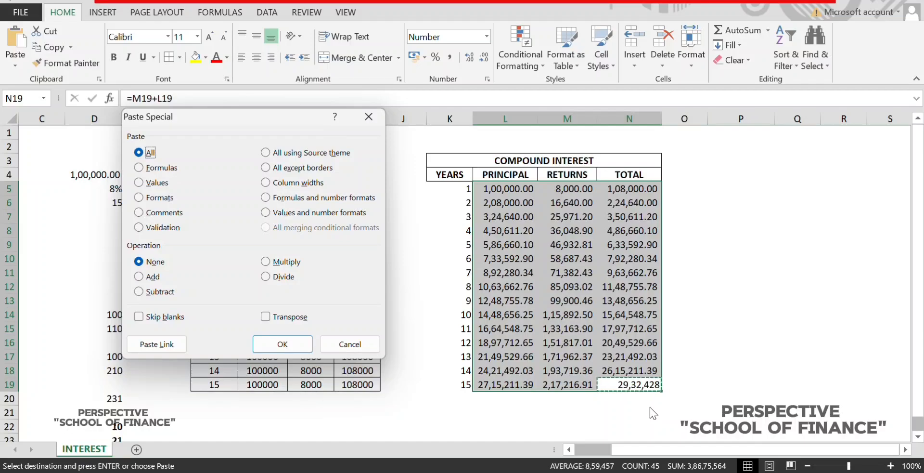
key(v)
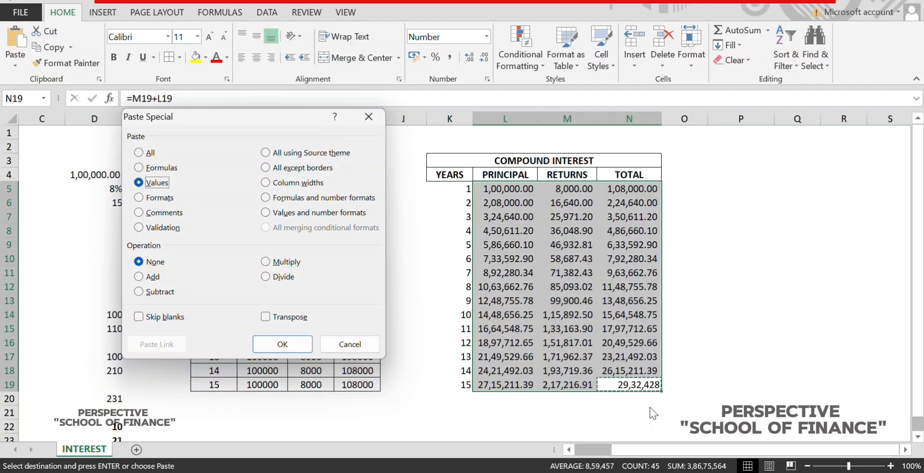
key(t)
key(Return)
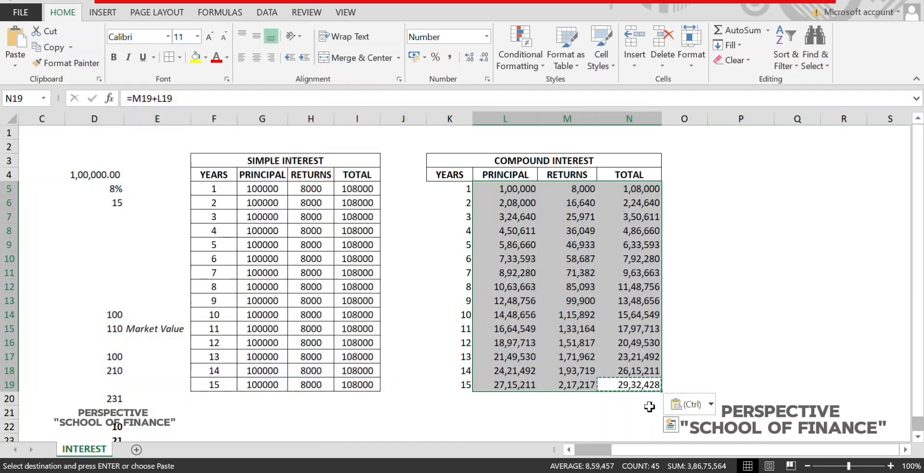
- Paste only the copied N19 formats onto the simple interest figures in G5:I19
click(356, 388)
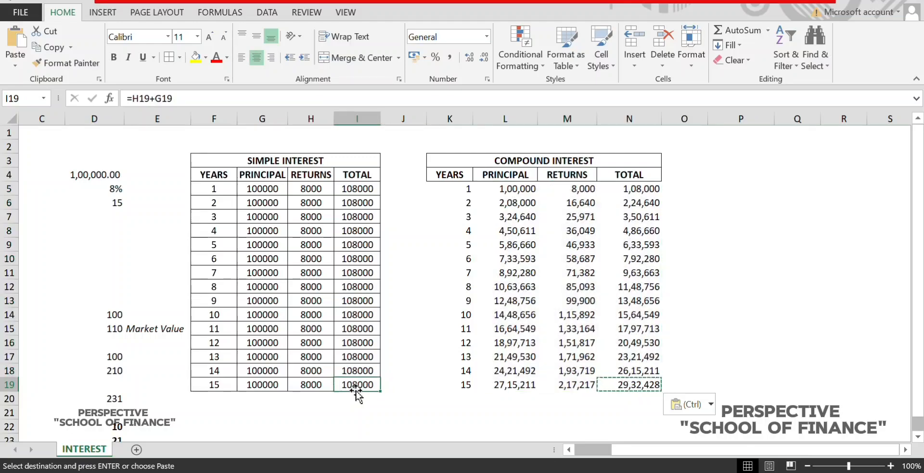
key(ctrl+shift+Up)
key(shift+Down)
key(shift+Left)
key(shift+Left)
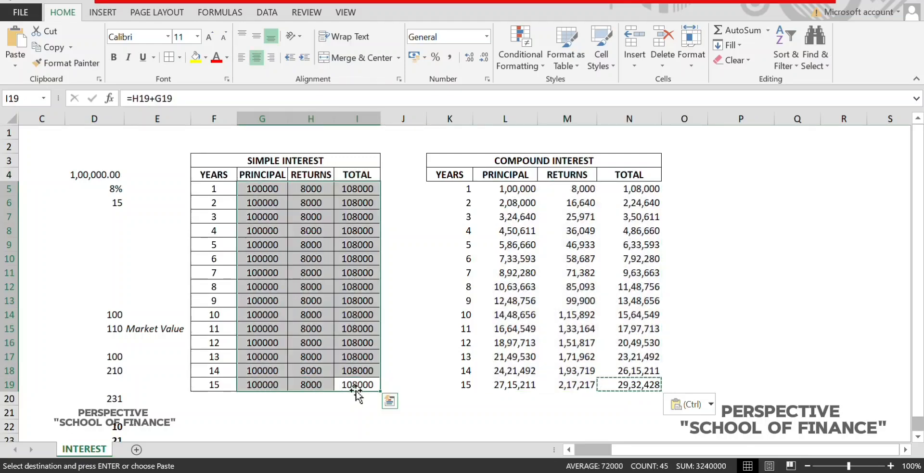
key(ctrl+alt+v)
key(t)
key(Return)
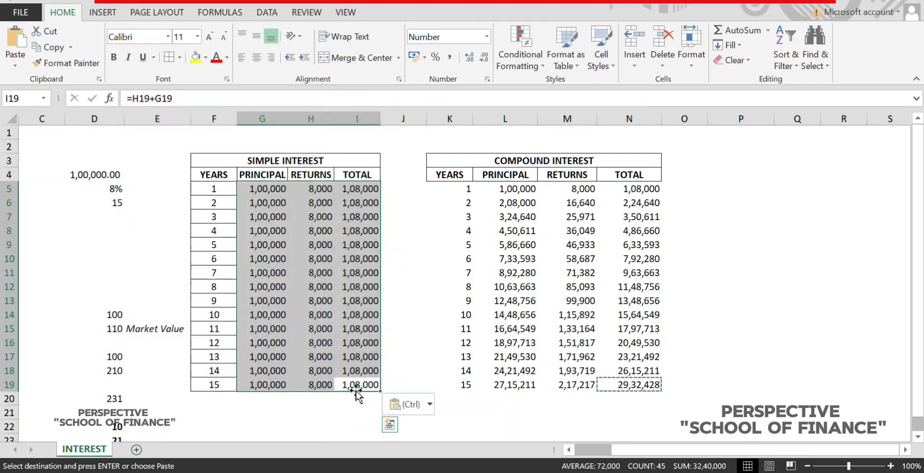
click(788, 289)
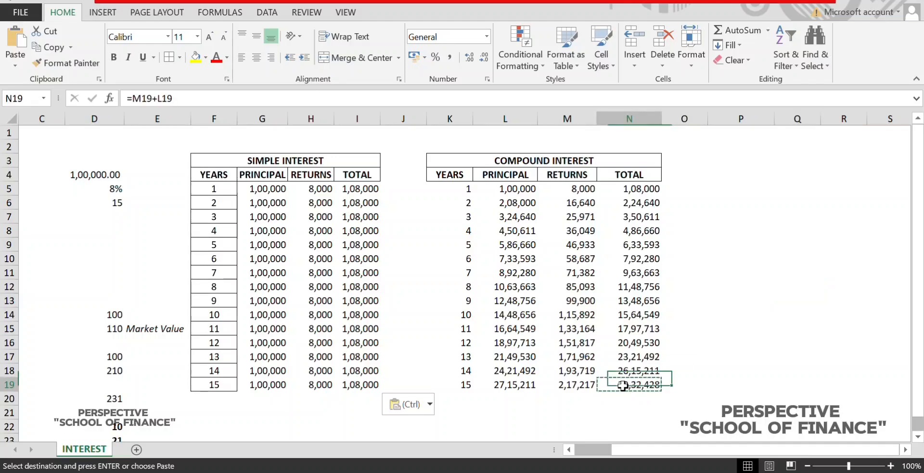
- Apply all borders to the compound interest rows in K5:N19
drag(628, 385, 458, 189)
key(alt)
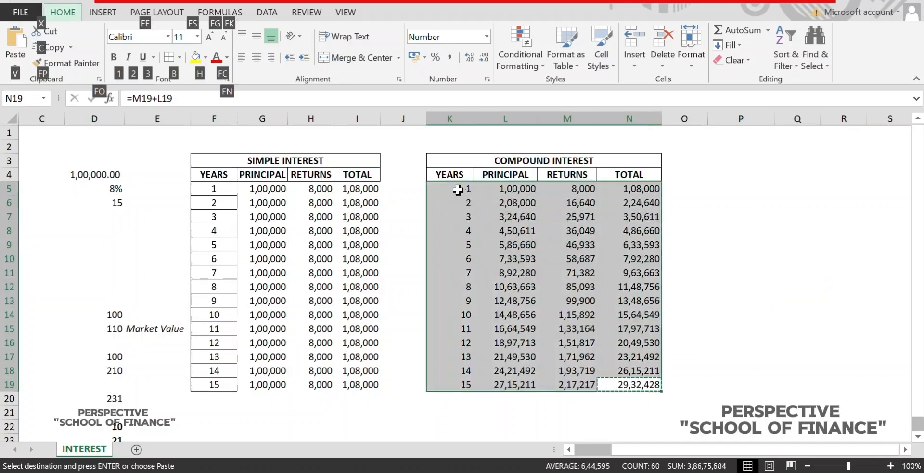
key(h)
key(b)
key(a)
- Apply all borders to the simple interest principal, returns and total figures in G5:I19
key(Left)
key(Left)
key(Left)
key(Left)
key(Left)
key(shift+Up)
key(shift+Up)
key(shift+Up)
key(shift+Up)
key(shift+Up)
key(shift+Up)
key(shift+Up)
key(shift+Up)
key(shift+Up)
key(shift+Up)
key(shift+Up)
key(shift+Up)
key(shift+Up)
key(shift+Up)
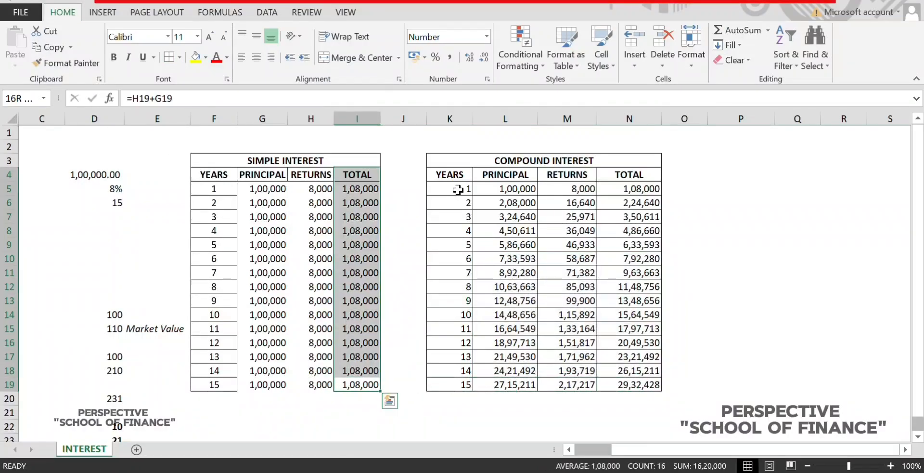
key(shift+Left)
key(shift+Left)
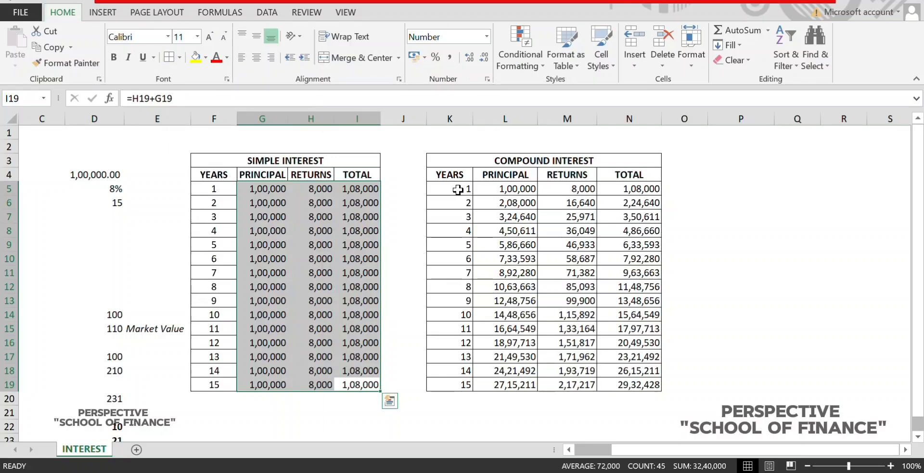
key(Up)
key(Up)
key(Up)
key(Up)
key(Up)
key(Up)
key(Up)
key(Up)
key(Up)
key(Up)
key(Up)
key(Up)
key(Up)
key(Up)
key(Up)
key(Up)
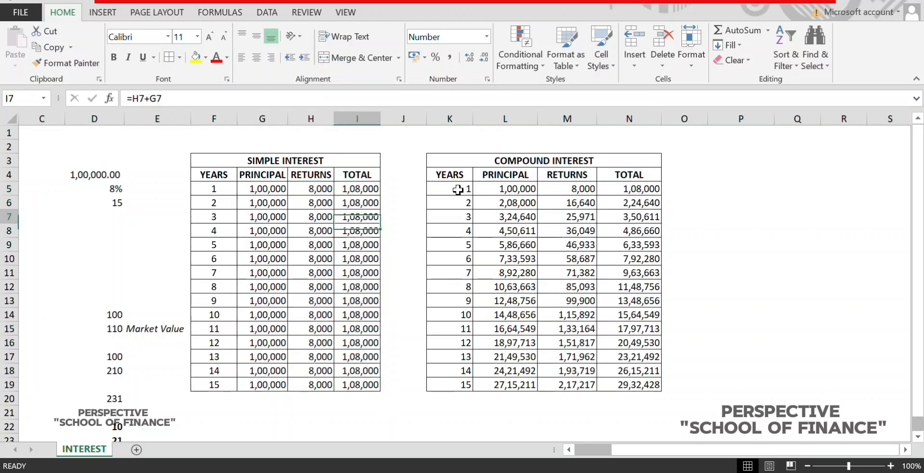
key(shift+Down)
key(shift+Down)
key(shift+Down)
key(shift+Down)
key(shift+Down)
key(shift+Down)
key(shift+Down)
key(shift+Down)
key(shift+Down)
key(shift+Down)
key(shift+Down)
key(shift+Down)
key(shift+Down)
key(shift+Down)
key(shift+Down)
key(shift+Down)
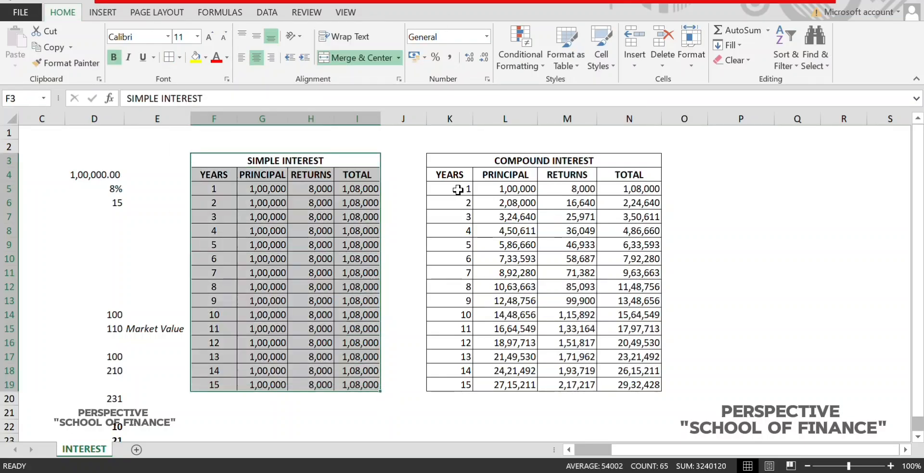
key(Right)
key(Right)
key(shift+Down)
key(shift+Down)
key(shift+Down)
key(shift+Down)
key(shift+Down)
key(shift+Down)
key(shift+Down)
key(shift+Down)
key(shift+Down)
key(shift+Down)
key(shift+Down)
key(shift+Down)
key(shift+Down)
key(shift+Down)
key(shift+Down)
key(shift+Down)
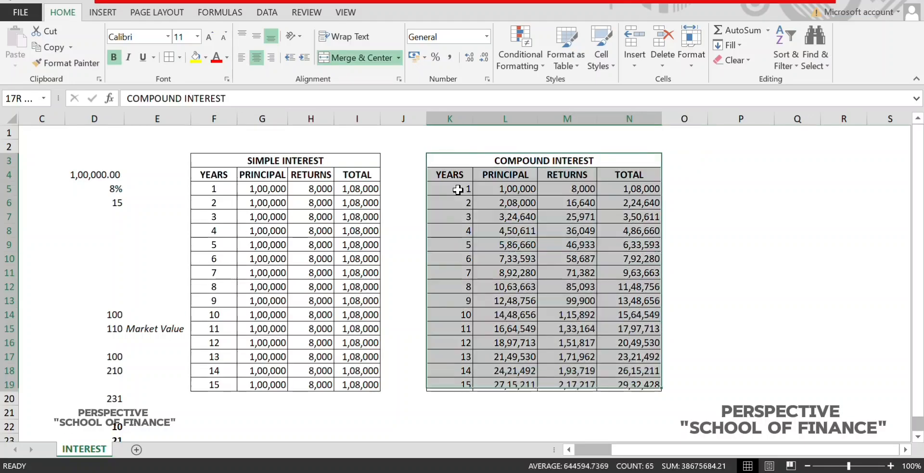
scroll(457, 190, down, 6)
key(alt)
key(h)
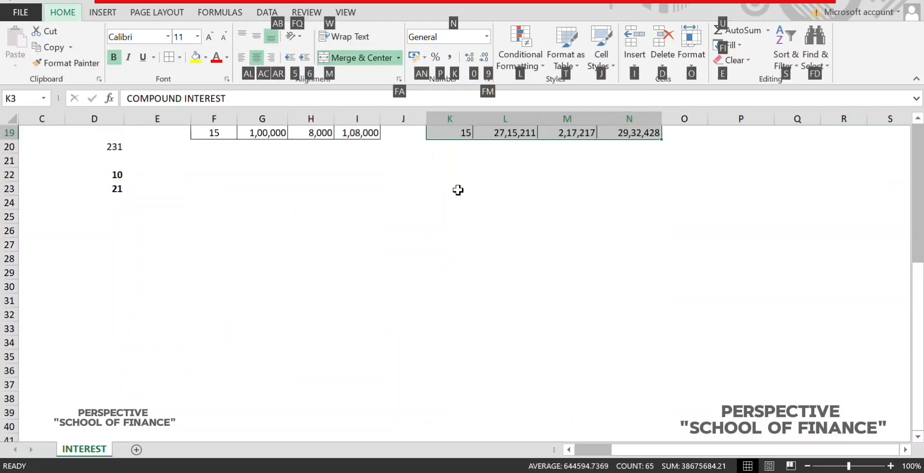
scroll(458, 190, up, 6)
- Total the simple interest principal column in G20 with =SUM(G5:G19)
key(Left)
key(Down)
key(Down)
key(Down)
key(Down)
key(Down)
key(Down)
key(Down)
key(Down)
key(Down)
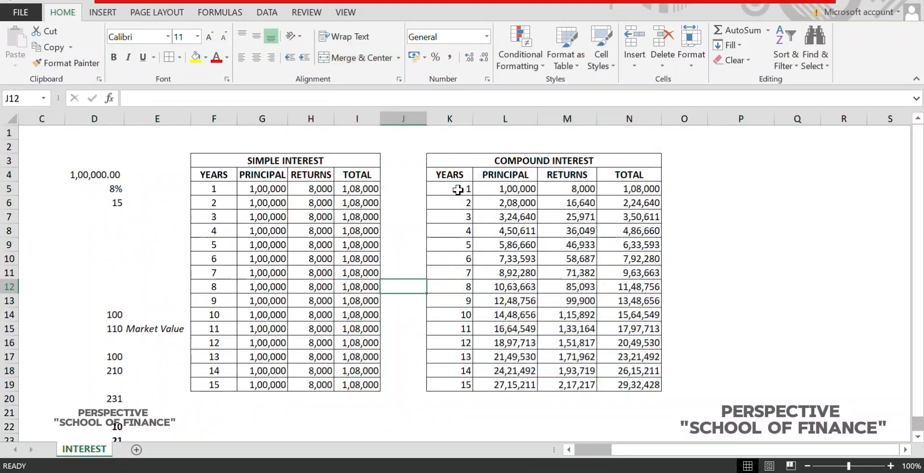
key(Left)
key(Left)
key(Left)
key(Down)
key(Down)
key(Down)
key(Down)
key(Down)
key(Down)
key(Down)
key(Down)
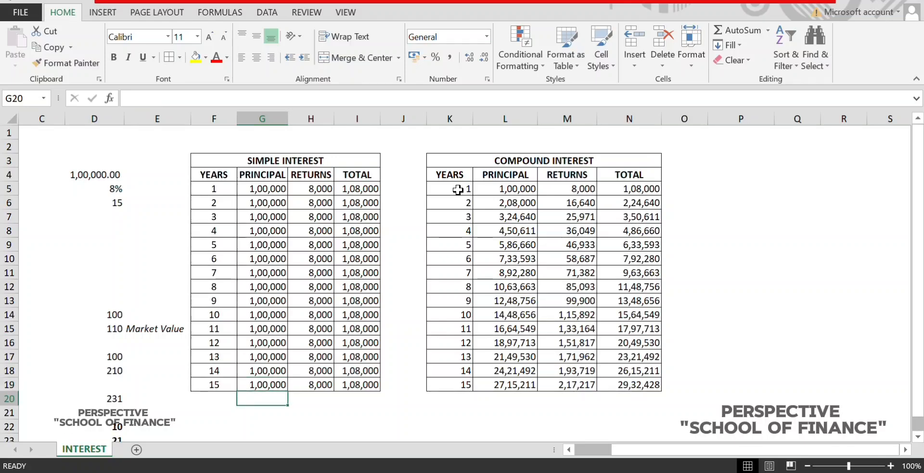
text(=)
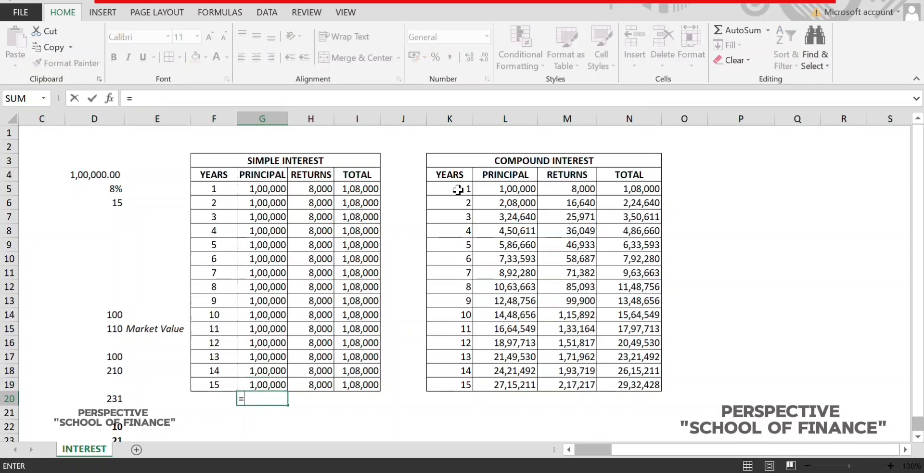
text(sum)
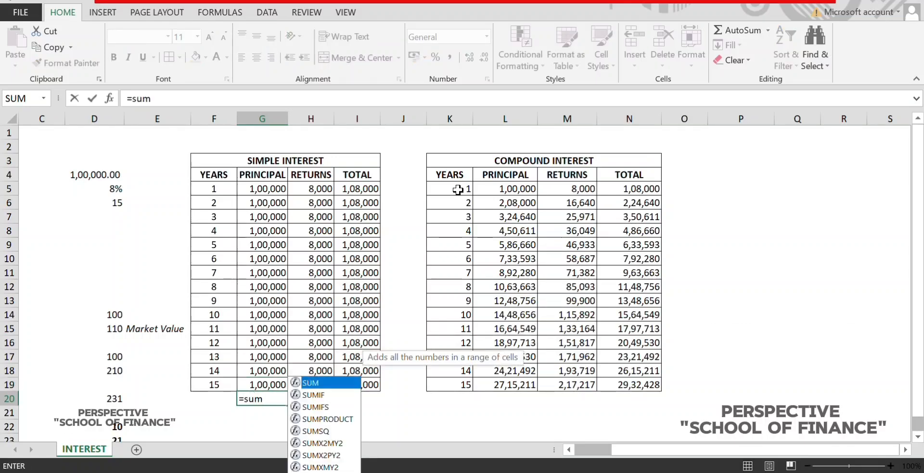
key(Tab)
key(Up)
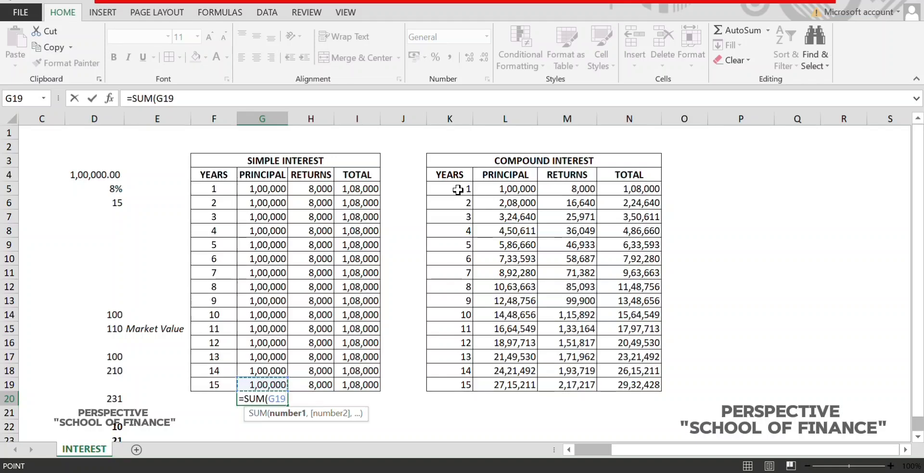
key(F8)
key(ctrl+Up)
key(Down)
key(ctrl+Return)
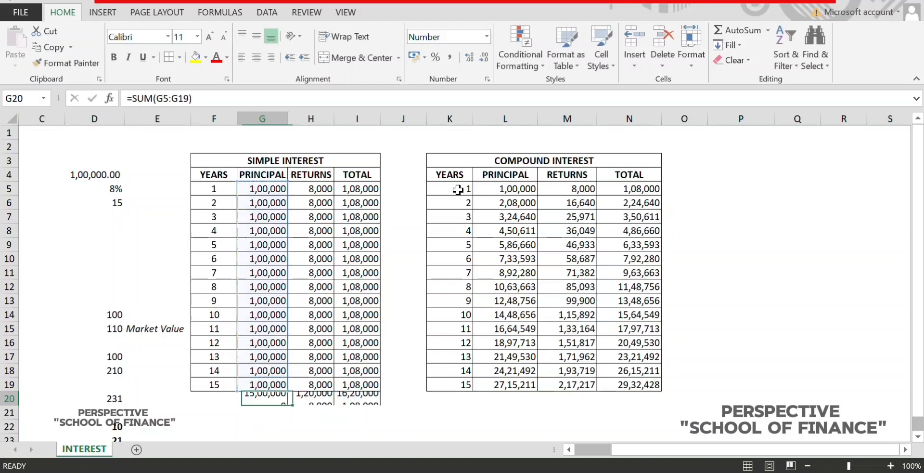
- Replace the formula in H20 with =SUM(H5:H19) to total the simple interest returns
key(Right)
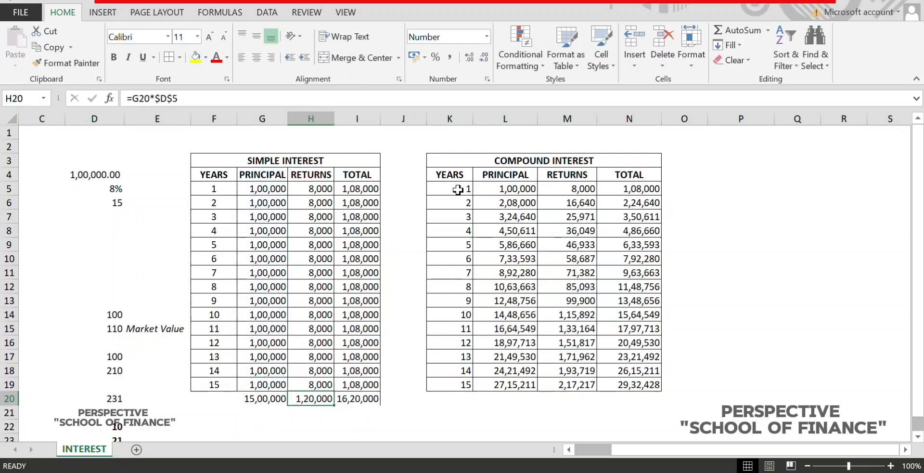
key(F2)
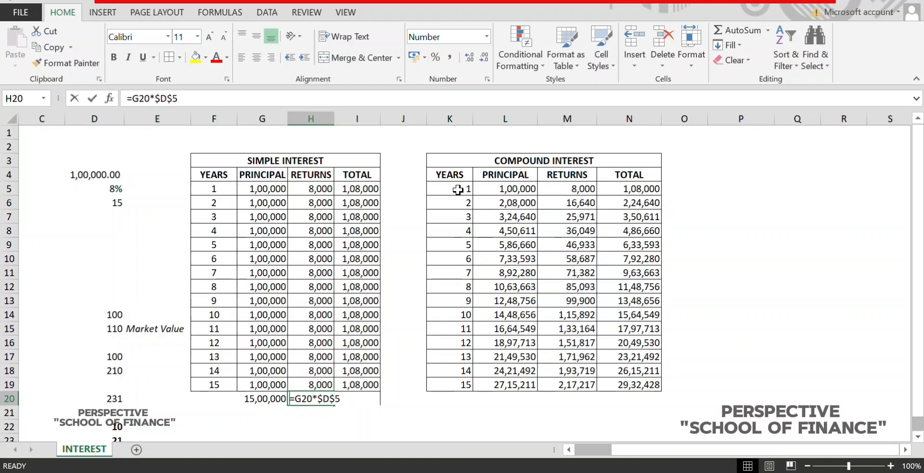
key(shift+Home)
text(=sum)
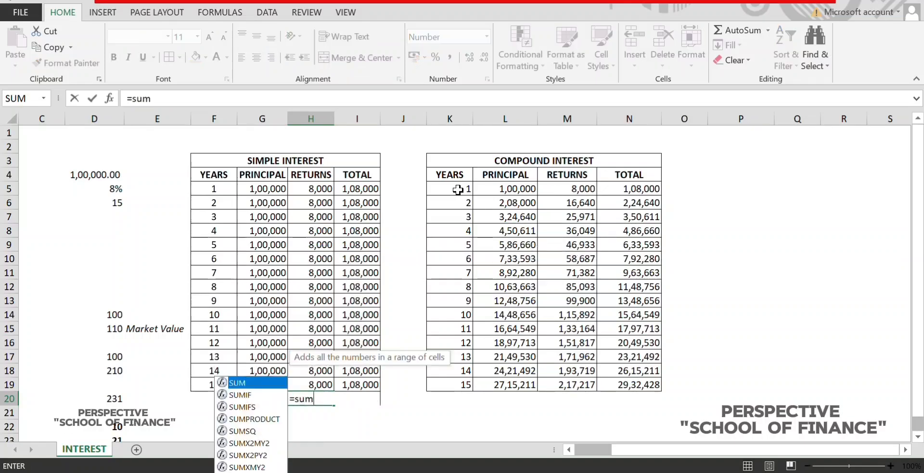
key(Tab)
key(Up)
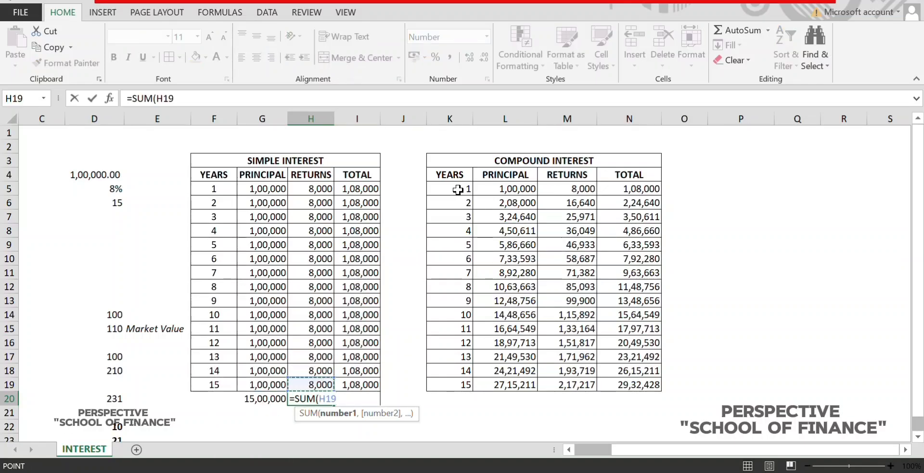
key(F8)
key(ctrl+Up)
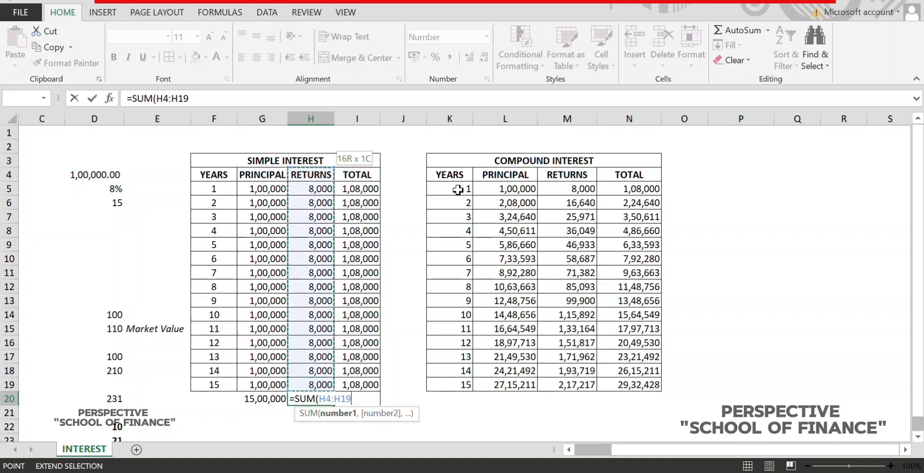
key(Down)
key(ctrl+Return)
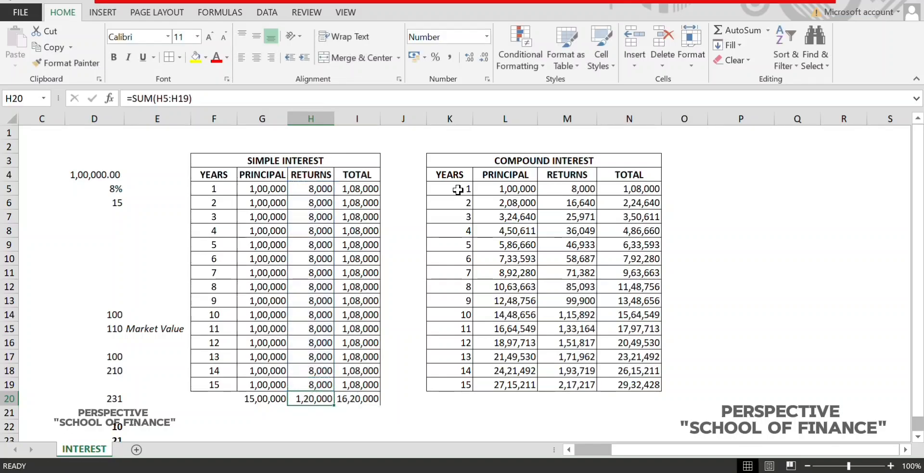
- Enter the label Takeaway in F22, below the simple interest table
key(Right)
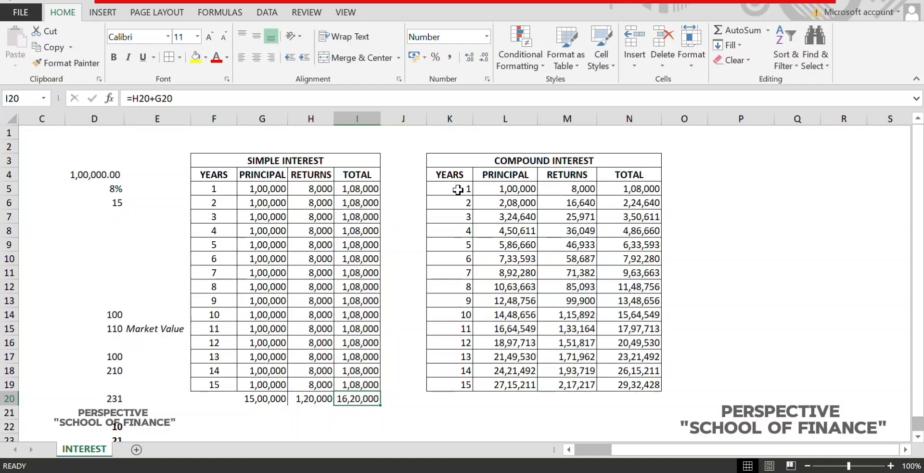
key(Down)
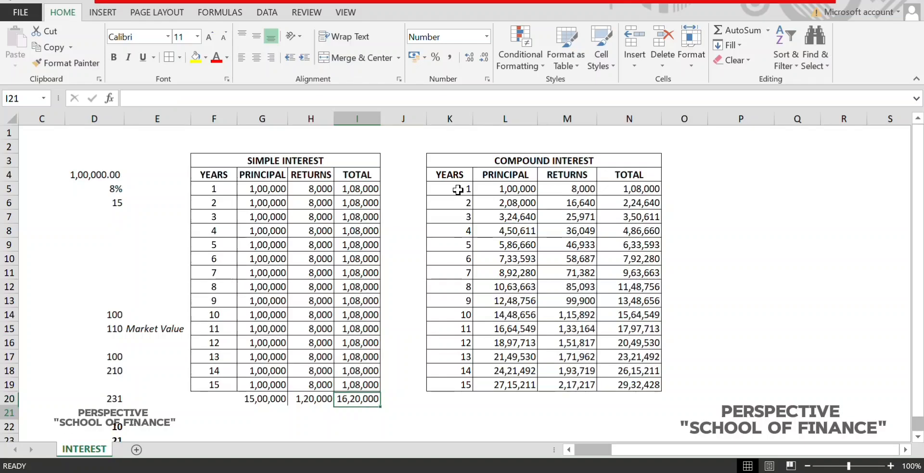
key(Left)
key(Left)
key(Left)
key(Down)
text(Takea)
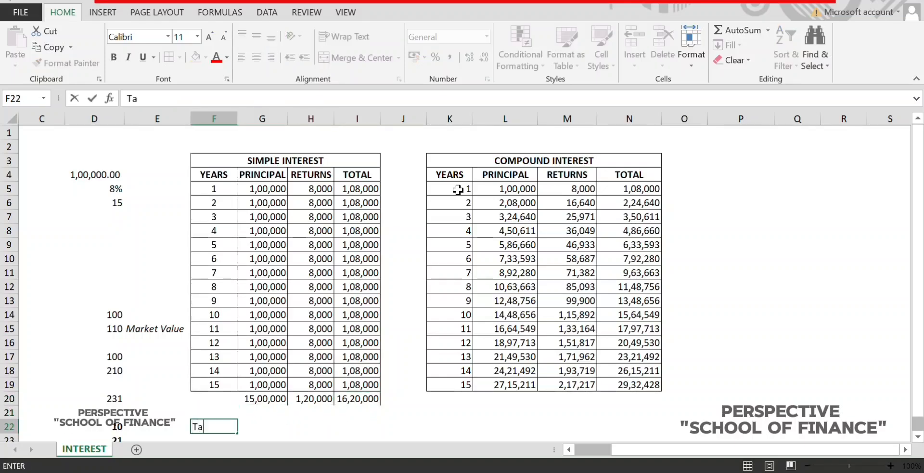
key(ctrl+Return)
- Enter 1620000 in I22 as the simple interest takeaway amount
key(Right)
key(Right)
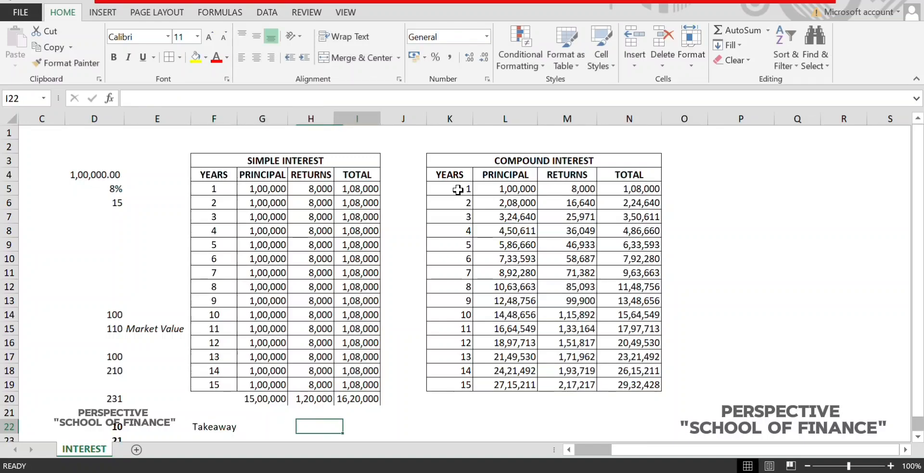
key(Right)
text(162)
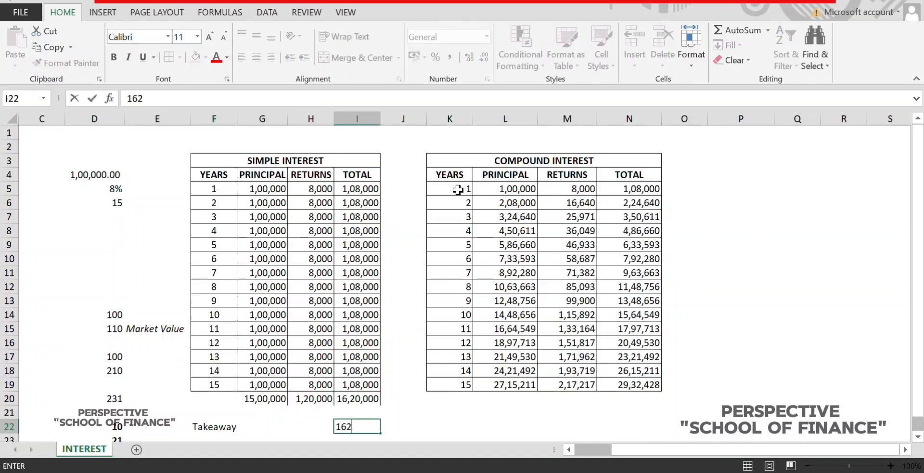
text(0000)
key(ctrl+Return)
- Copy the Takeaway label from F22 to K22, below the compound interest table
key(Up)
key(Right)
key(Right)
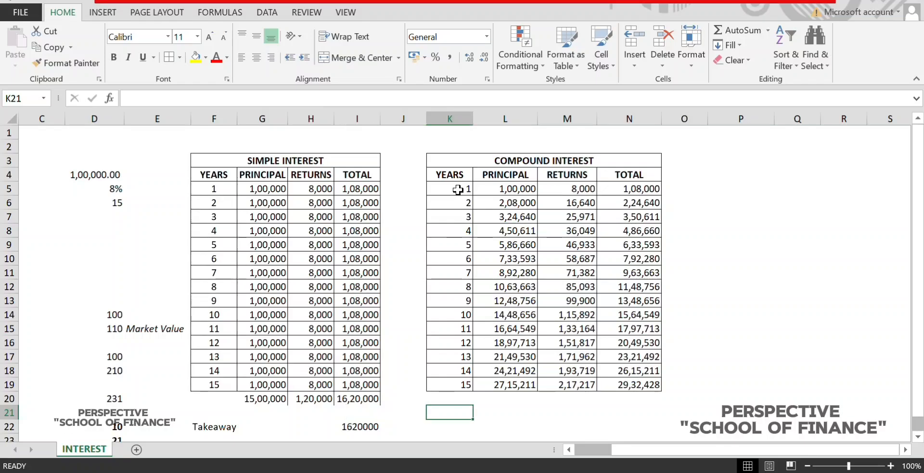
key(Left)
key(Left)
key(Left)
key(Left)
key(Left)
key(Down)
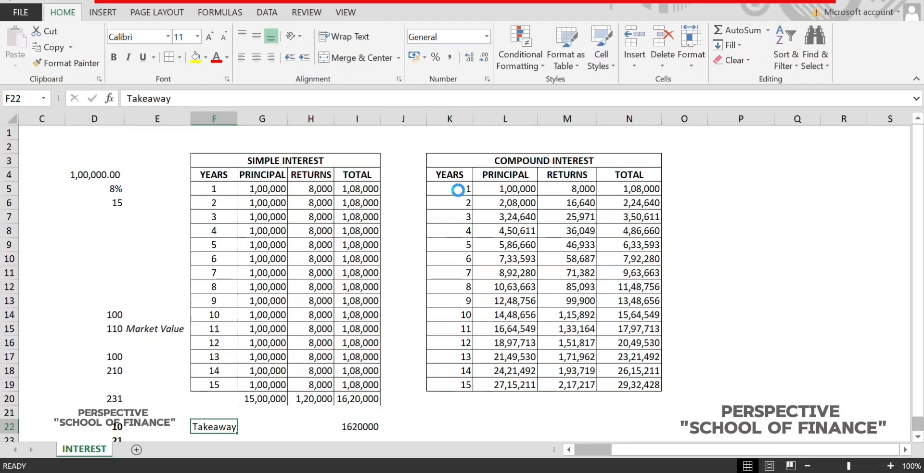
key(ctrl+c)
key(Right)
key(Right)
key(Right)
key(Right)
key(Right)
key(ctrl+v)
- Link the compound interest takeaway in N22 to the year 15 total with =N19
key(Right)
key(Right)
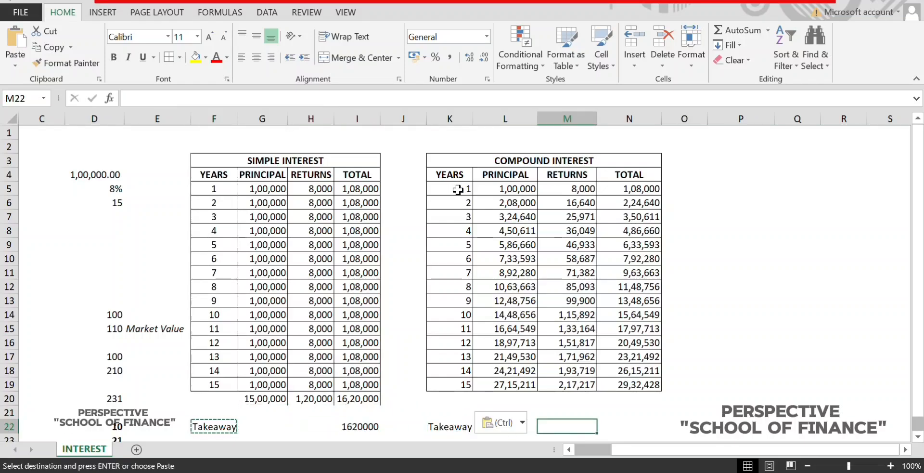
key(Right)
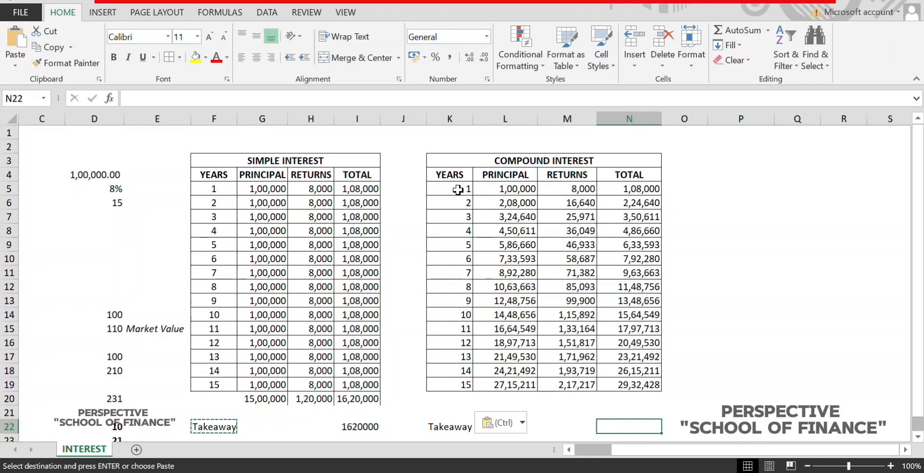
text(=)
key(Up)
key(Up)
key(Up)
key(Return)
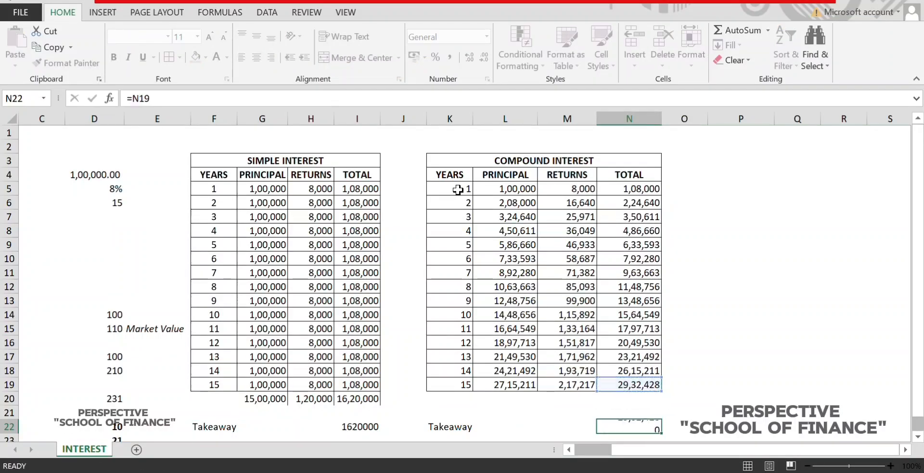
- Highlight the year 15 compound interest total in N19 with a light gold fill
click(653, 383)
key(alt+h)
key(h)
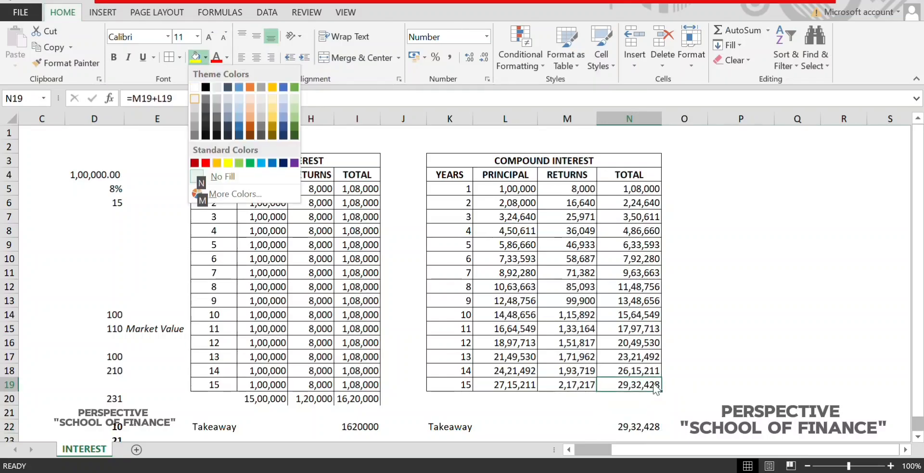
key(Down)
key(Right)
key(Right)
key(Right)
key(Right)
key(Right)
key(Right)
key(Right)
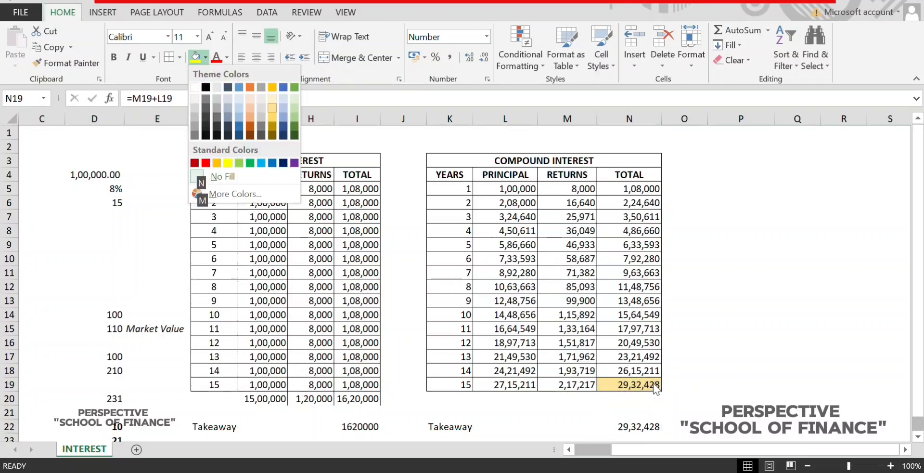
key(Down)
key(Return)
click(673, 386)
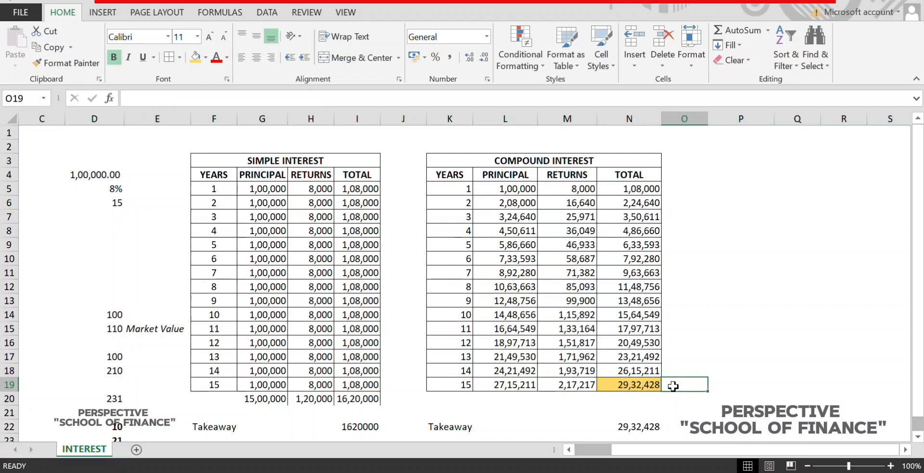
- Copy N22 and paste only its formats onto the simple interest takeaway in I22
key(Down)
key(Down)
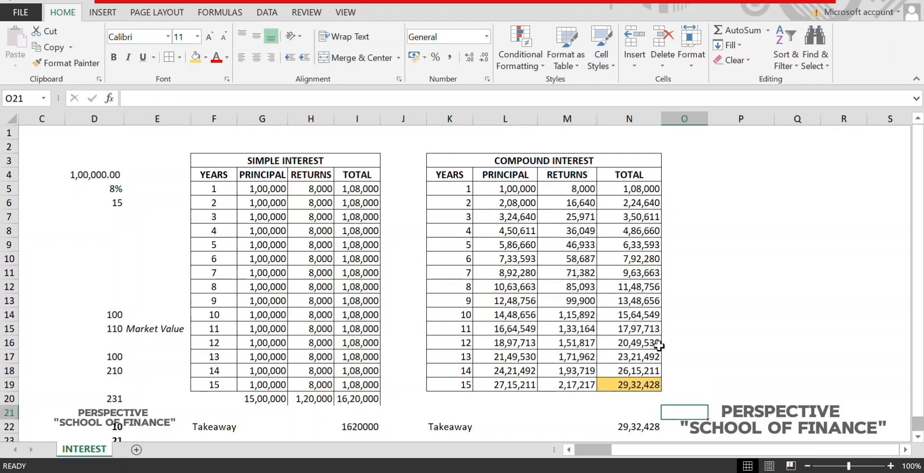
key(Left)
key(Left)
key(Right)
key(Right)
key(Down)
key(Left)
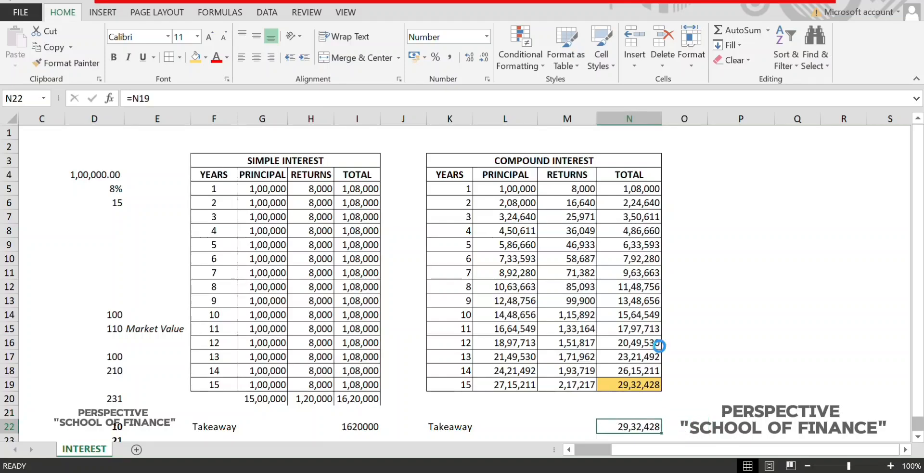
key(ctrl+c)
key(Left)
key(Left)
key(Left)
key(Left)
key(Left)
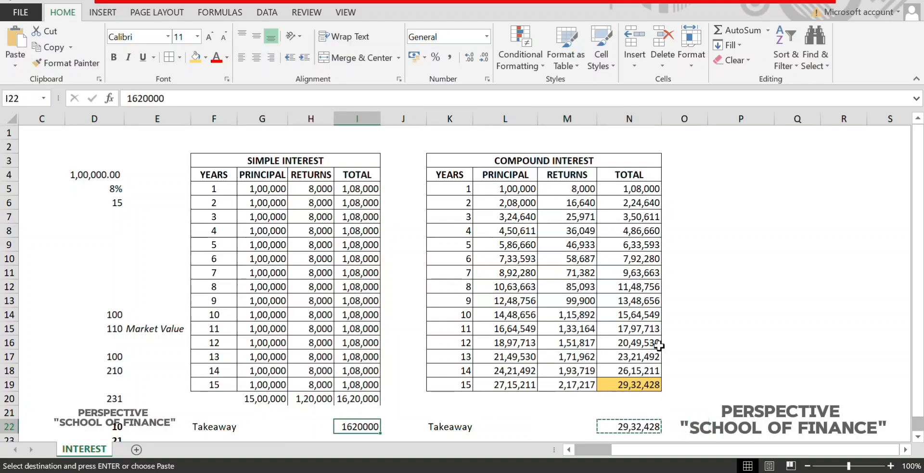
key(ctrl+alt+v)
key(t)
key(Return)
key(Right)
key(Right)
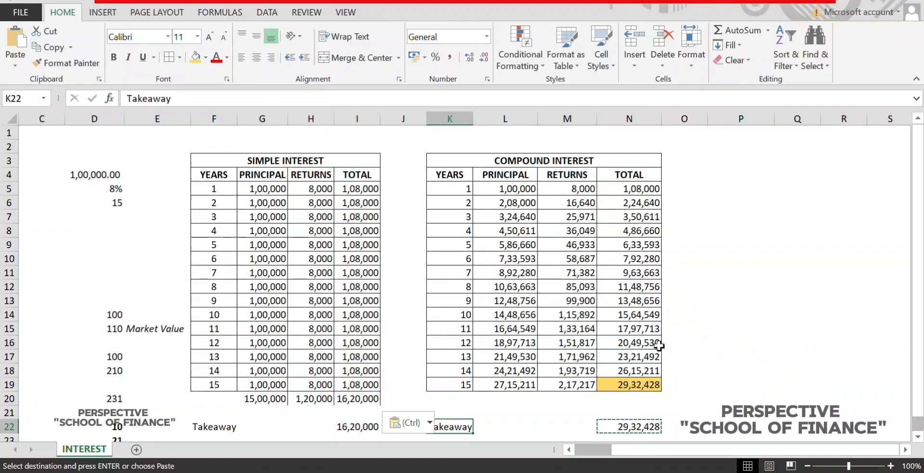
key(Right)
key(Right)
key(Right)
key(Right)
click(712, 350)
key(Down)
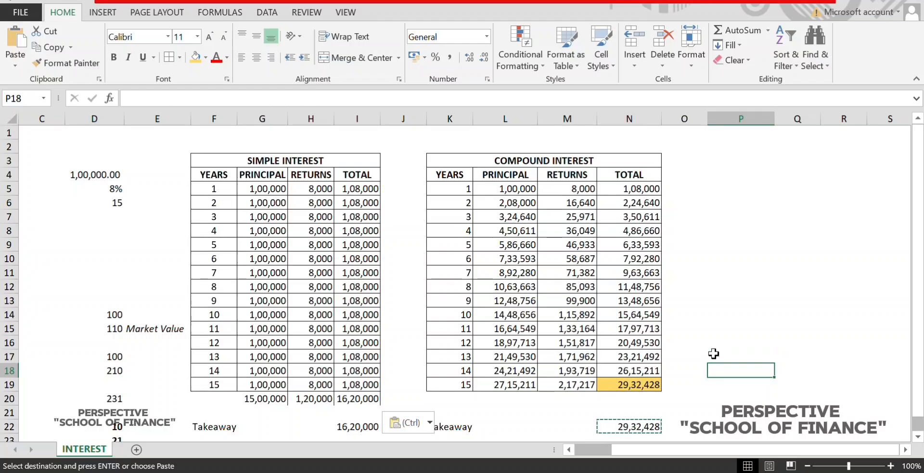
- Enter the label Tax in F23, below the simple interest Takeaway label
key(Down)
key(Down)
key(Down)
key(Down)
key(Down)
key(Down)
key(Down)
key(Down)
key(Down)
key(Down)
key(Down)
key(Down)
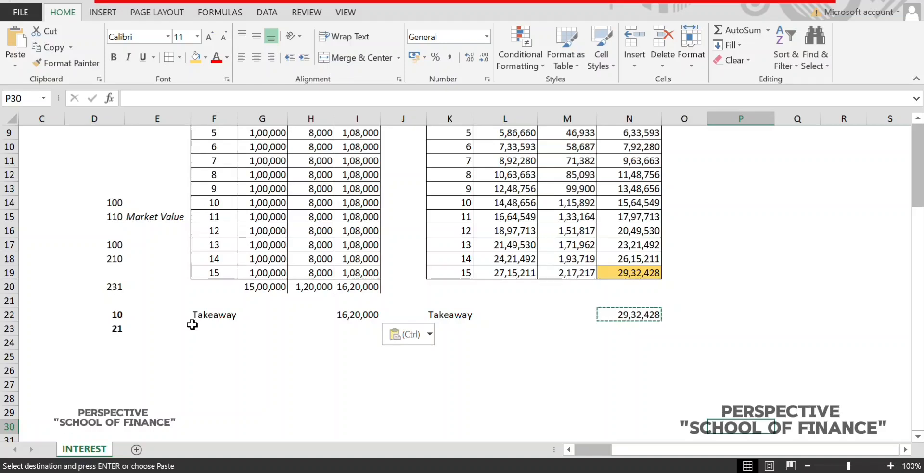
key(Left)
key(Left)
key(Left)
key(Left)
key(Left)
key(Left)
key(Left)
key(Left)
key(Left)
key(Left)
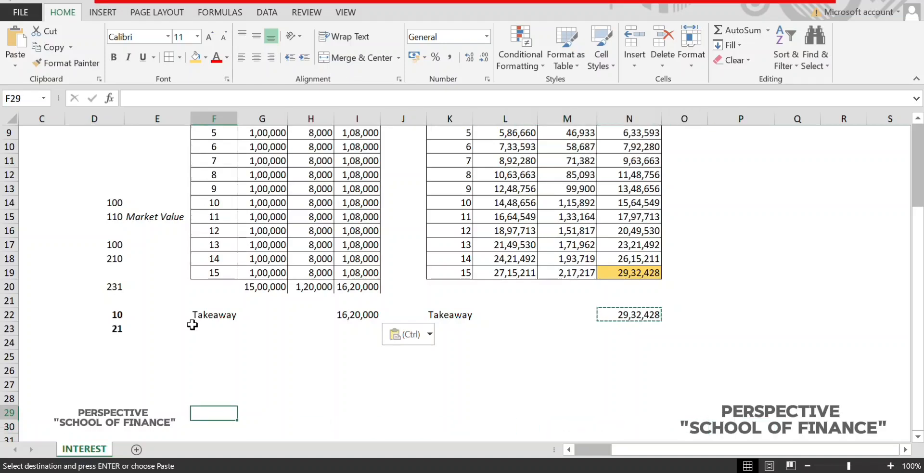
key(Up)
key(Up)
key(Up)
key(Up)
key(Up)
key(Up)
key(Up)
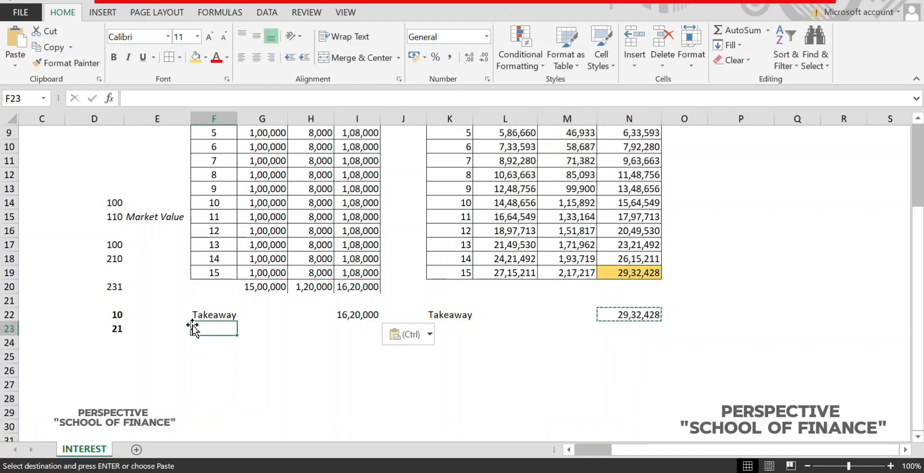
text(ax)
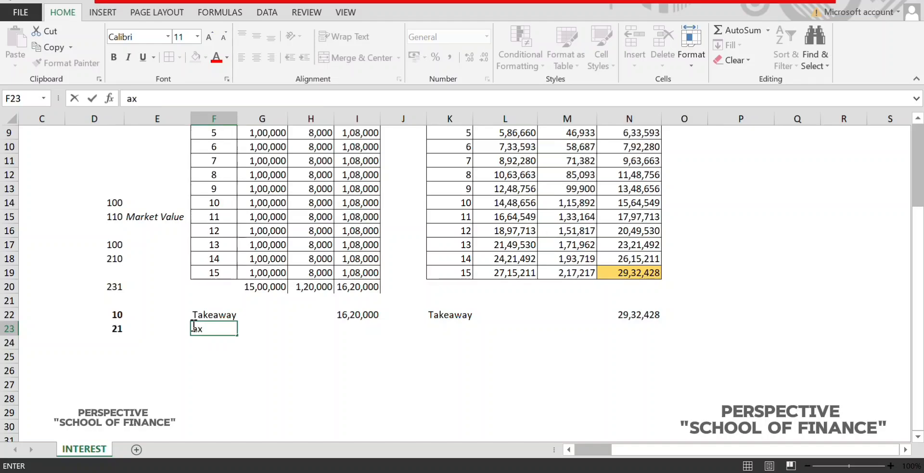
key(ctrl+Return)
text(Tax)
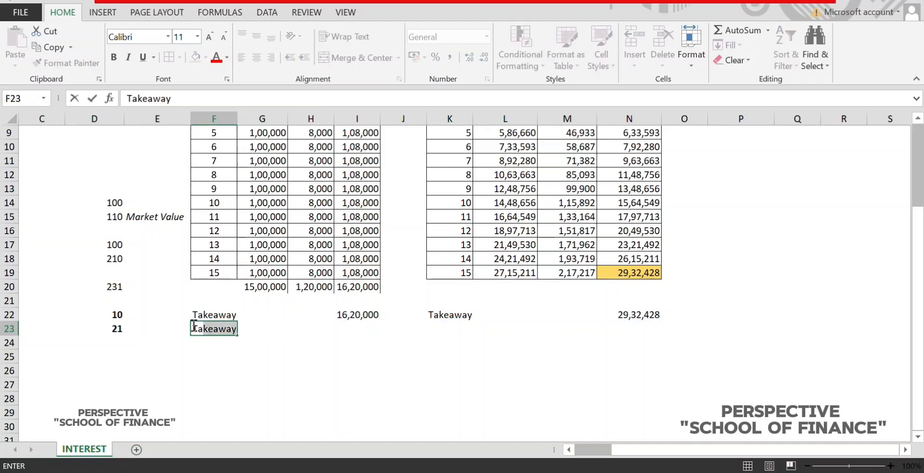
key(Tab)
- Enter the label Tax in K23, below the compound interest Takeaway label
key(Right)
key(Right)
key(Right)
key(Right)
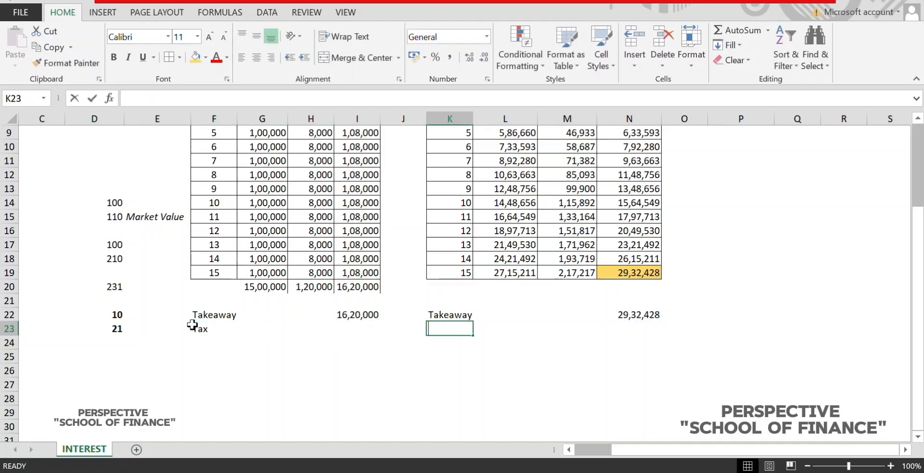
text(Tax)
key(Left)
- Enter 12.5% as the LTCG rate in C9 and return to the simple interest tax cell I23
key(Left)
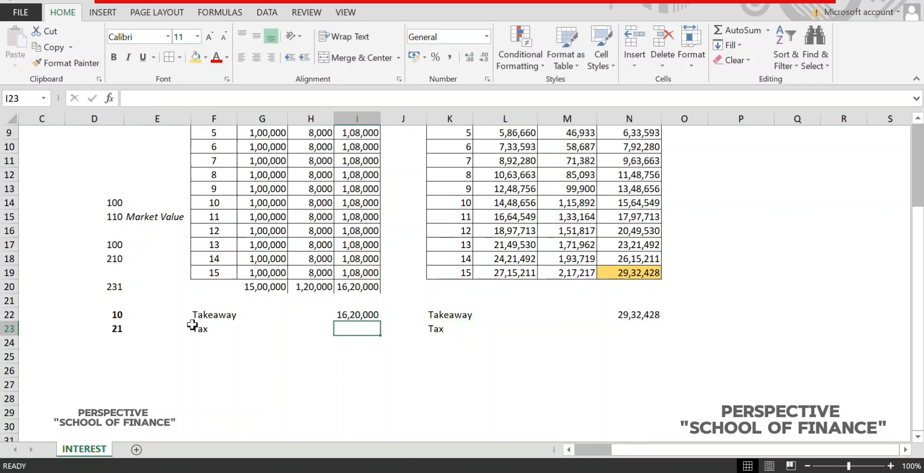
key(Left)
key(Left)
key(Left)
key(Left)
key(Left)
key(Left)
key(Left)
key(Left)
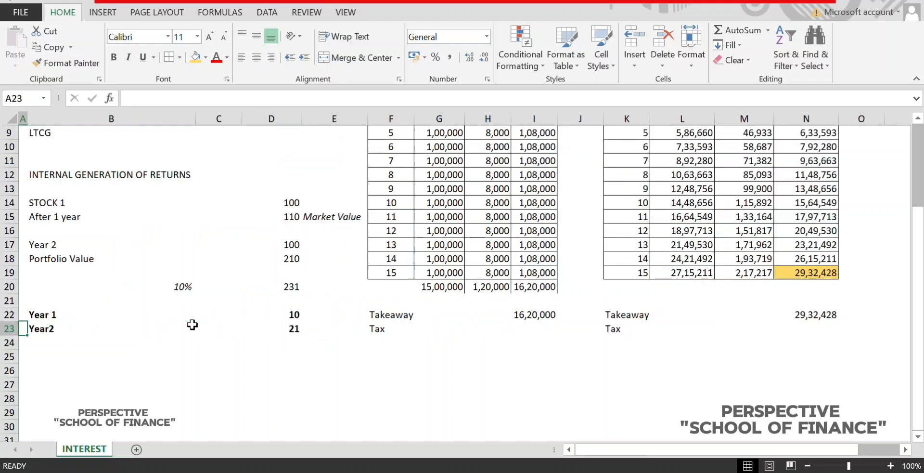
key(Down)
key(Down)
key(Down)
key(Down)
key(Up)
key(Up)
key(Up)
key(Up)
key(Up)
key(Up)
key(Up)
key(Up)
key(Up)
key(Up)
key(Up)
key(Up)
key(Up)
key(Up)
key(Up)
key(Up)
key(Up)
key(Up)
key(Up)
key(Right)
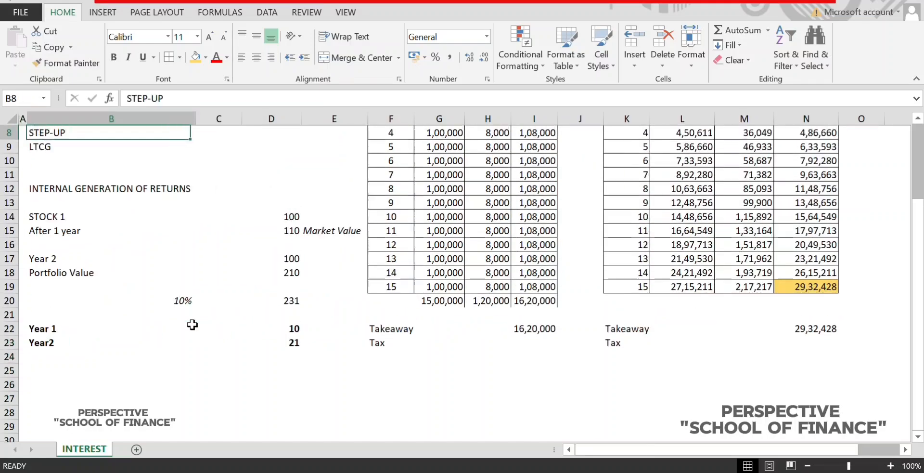
key(Right)
key(Down)
text(12.5%)
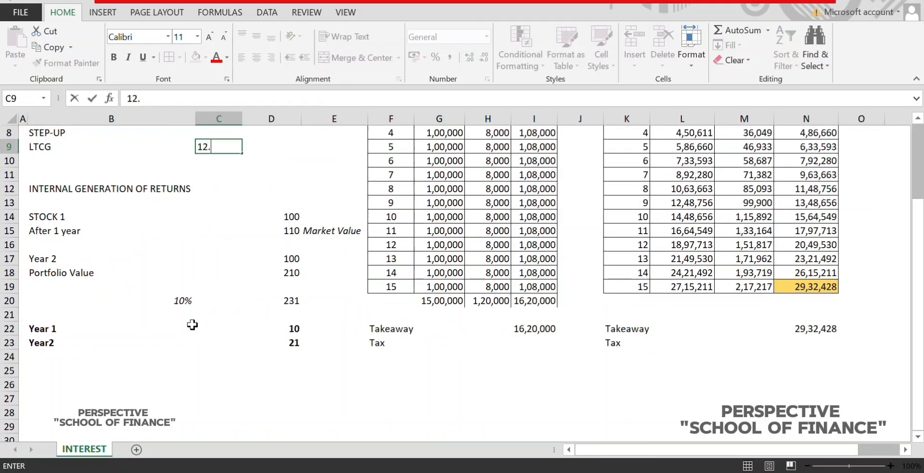
key(Right)
key(Right)
key(Right)
key(Right)
key(Right)
key(Right)
key(Down)
key(Down)
key(Down)
key(Down)
key(Down)
key(Down)
key(Down)
key(Down)
key(Down)
key(Down)
key(Down)
key(Down)
key(Down)
key(Down)
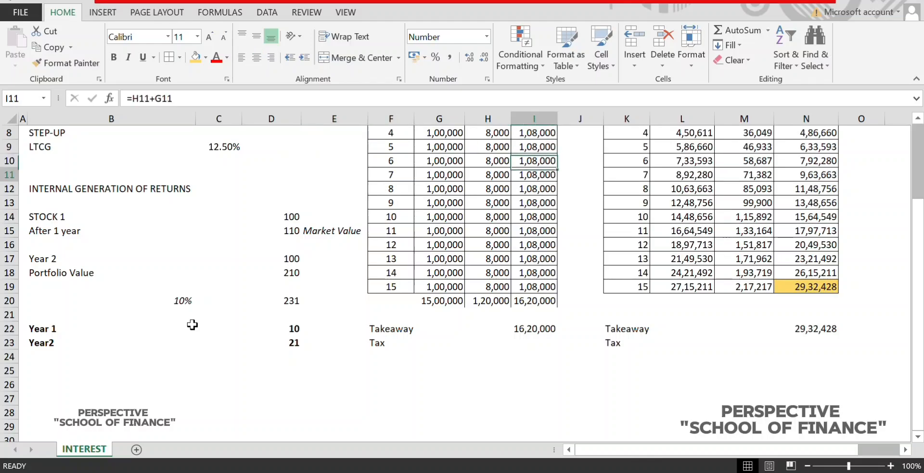
text(=)
key(Up)
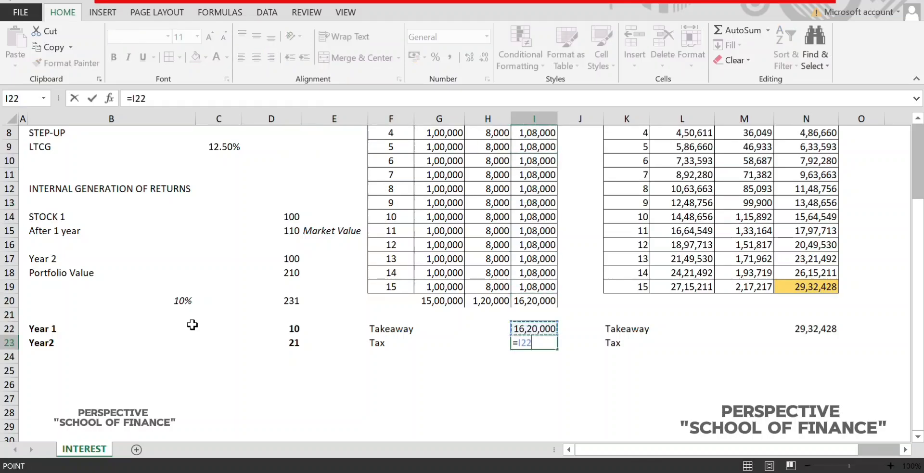
text(*(1-)
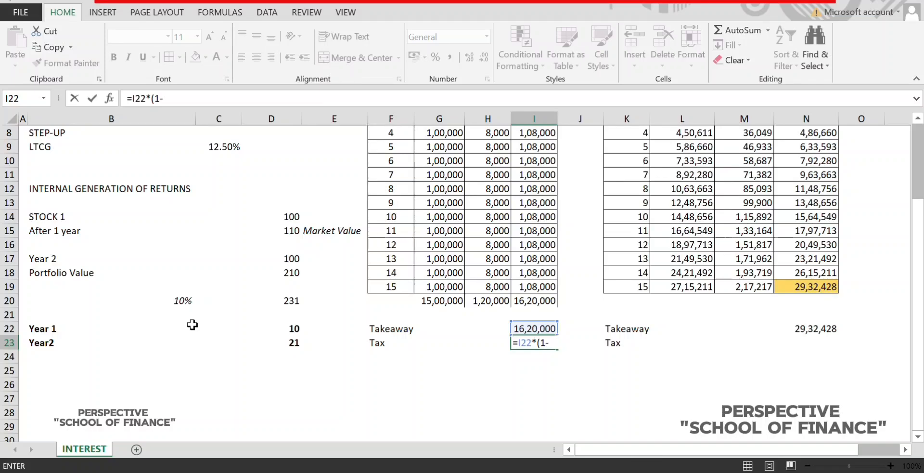
key(Up)
key(BackSpace)
key(BackSpace)
key(BackSpace)
key(Escape)
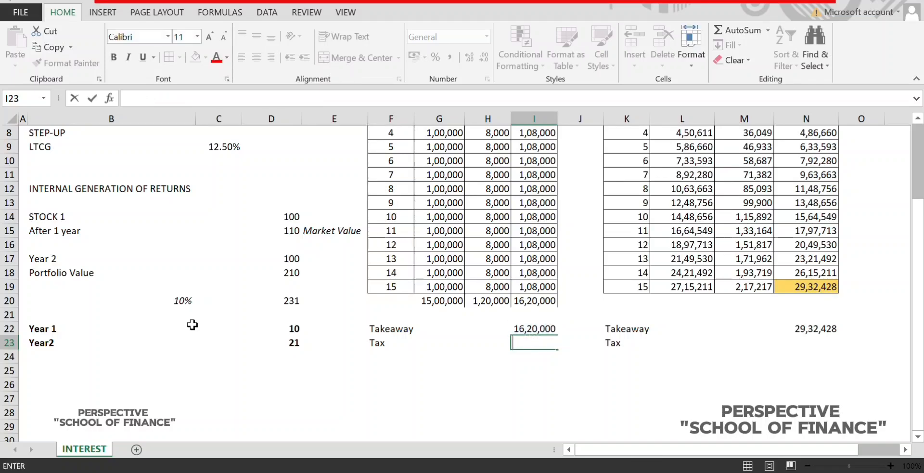
- Calculate the simple interest tax in I23 from the takeaway and the LTCG rate with =I22*C9
text(=)
key(Up)
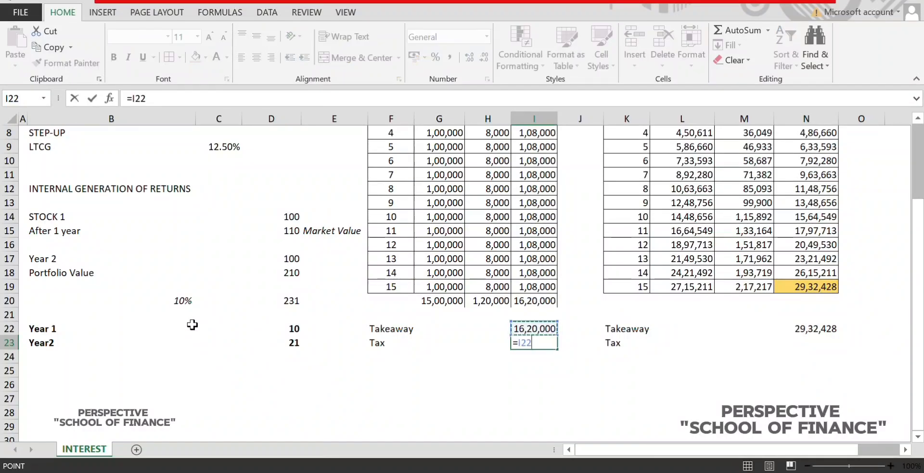
text(*)
key(Left)
key(Left)
key(Left)
key(Left)
key(Left)
key(Left)
key(Left)
key(Up)
key(Up)
key(Up)
key(Up)
key(Up)
key(Up)
key(Up)
key(Up)
key(Up)
key(Up)
key(Up)
key(Up)
key(Up)
key(Up)
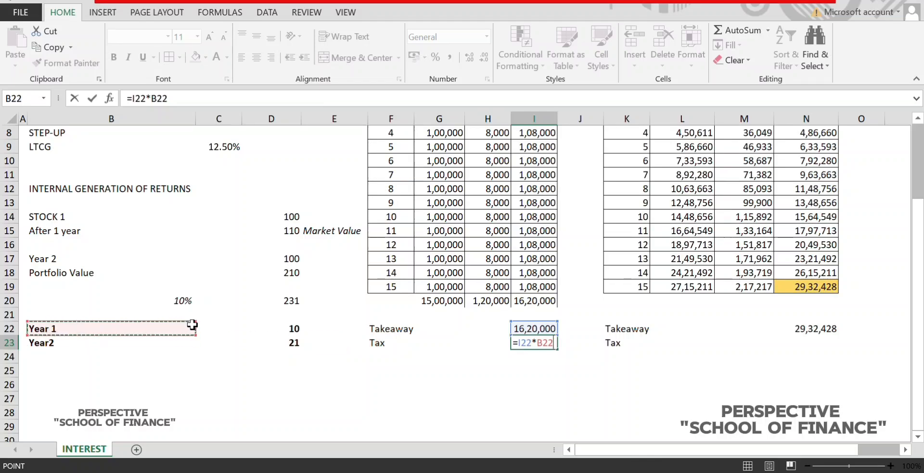
key(Right)
key(ctrl+Return)
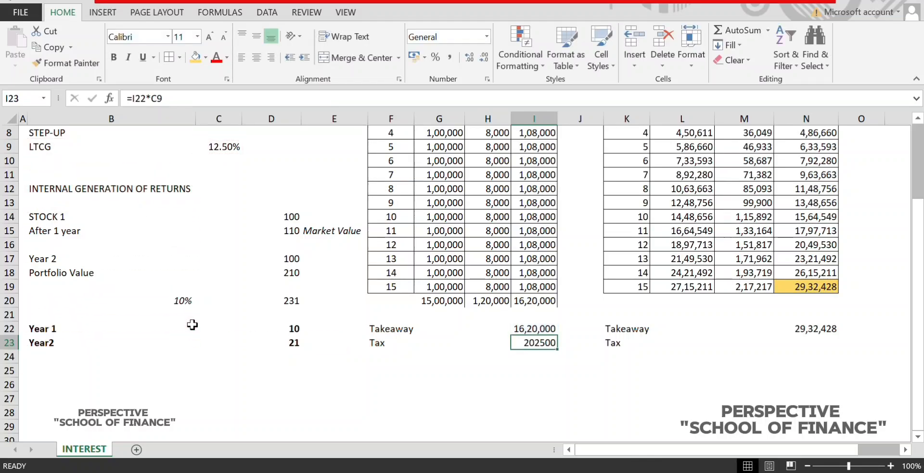
- Calculate the compound interest tax in N23 from the takeaway and the LTCG rate with =N22*C9
key(Right)
key(Right)
key(Right)
key(Right)
key(Right)
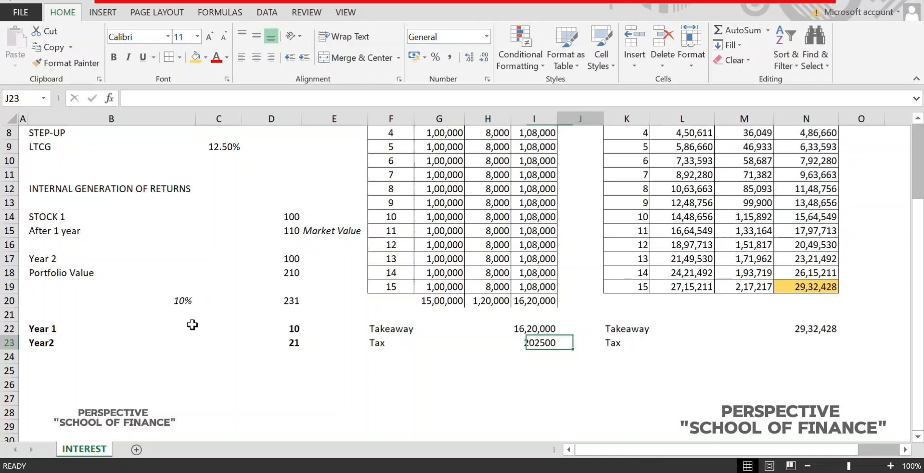
text(=)
key(Up)
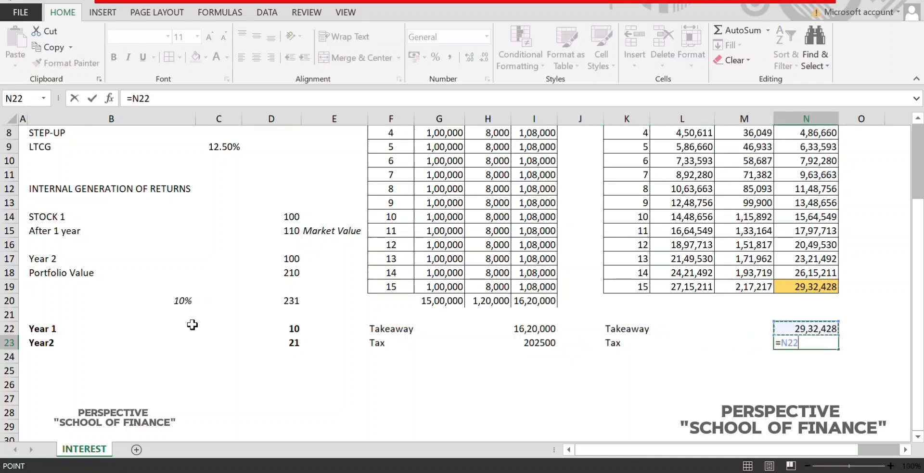
text(*)
key(Left)
key(ctrl+Left)
key(ctrl+Left)
key(ctrl+Left)
key(ctrl+Left)
key(ctrl+Left)
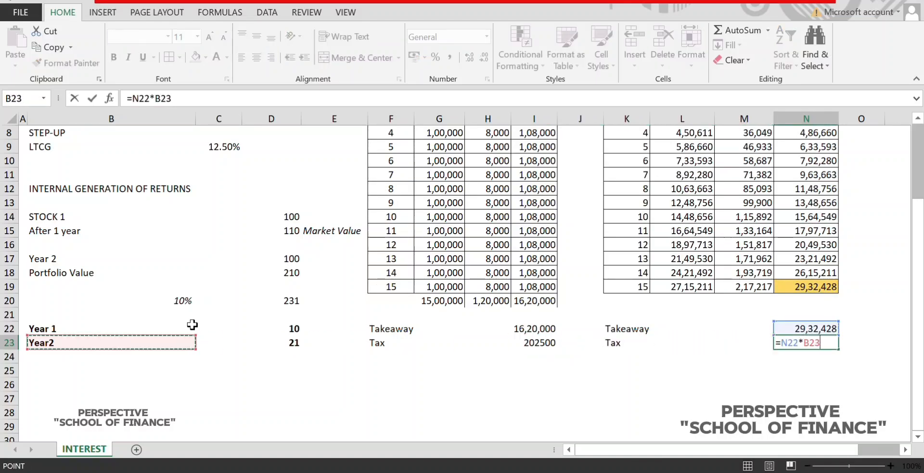
key(Up)
key(Up)
key(Up)
key(Up)
key(Up)
key(Up)
key(Up)
key(Up)
key(Up)
key(Up)
key(Up)
key(Up)
key(Right)
key(Up)
key(Up)
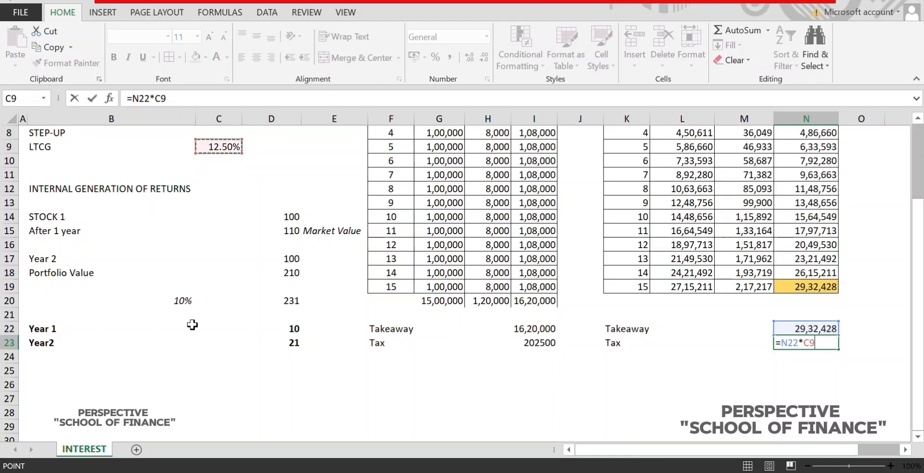
key(ctrl+Return)
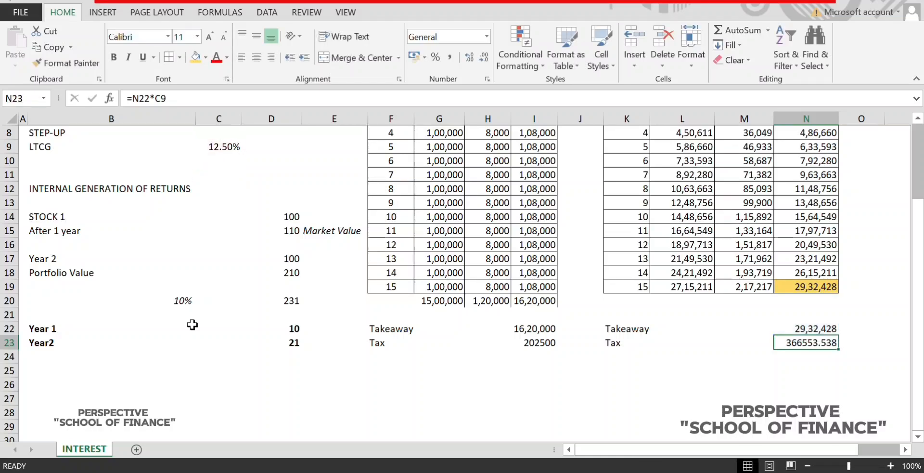
key(Up)
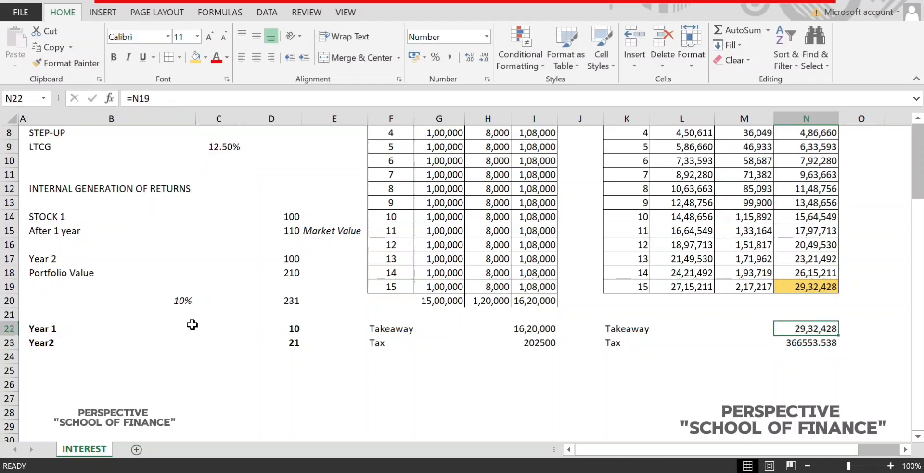
- Copy the number format of the compound interest takeaway N22 onto the tax cell N23 with Paste Special Formats
key(ctrl+c)
key(Down)
key(ctrl+alt+v)
key(Down)
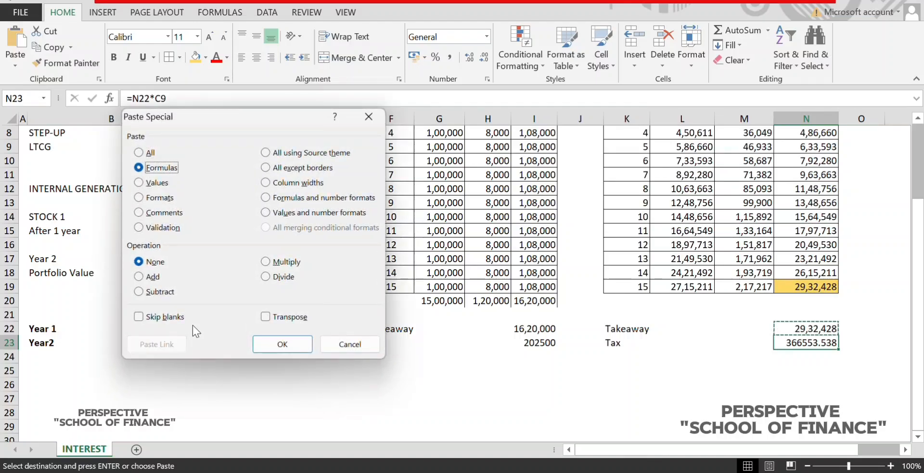
key(Down)
key(Down)
key(Return)
- Apply the copied takeaway format to the simple interest tax cell I23 with Paste Special Formats
key(Left)
key(Left)
key(Left)
key(Left)
key(Left)
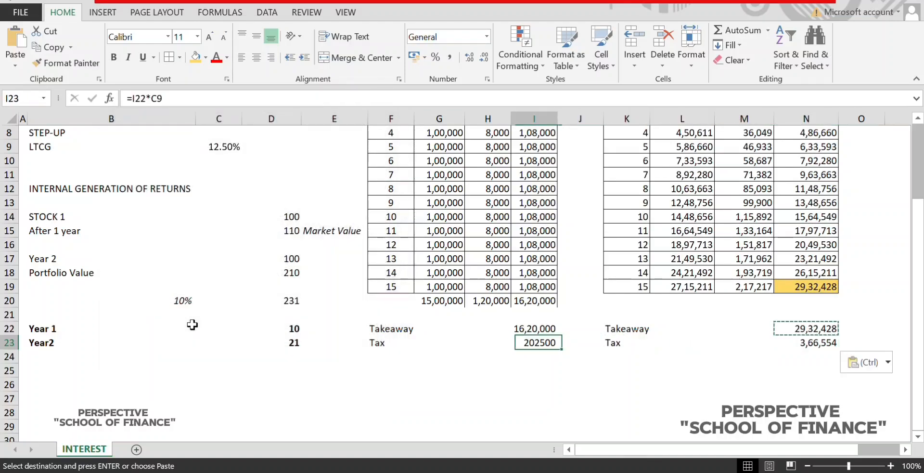
key(ctrl+alt+v)
key(Down)
key(Down)
key(Down)
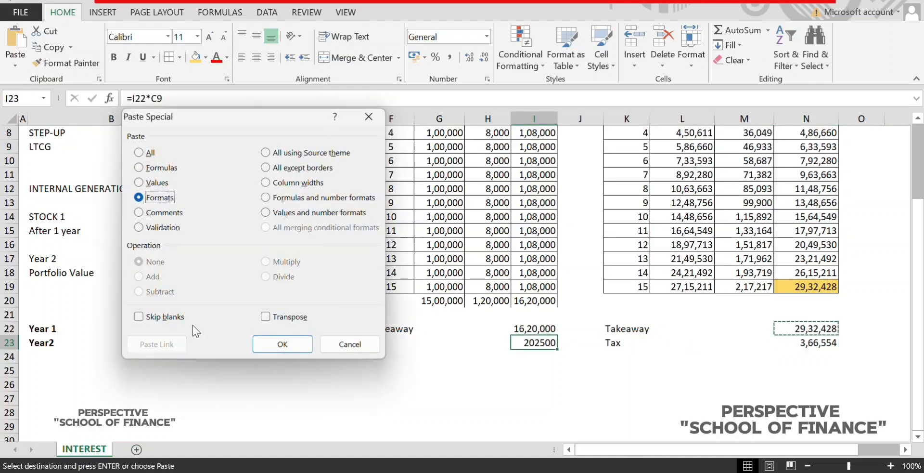
key(Return)
key(Right)
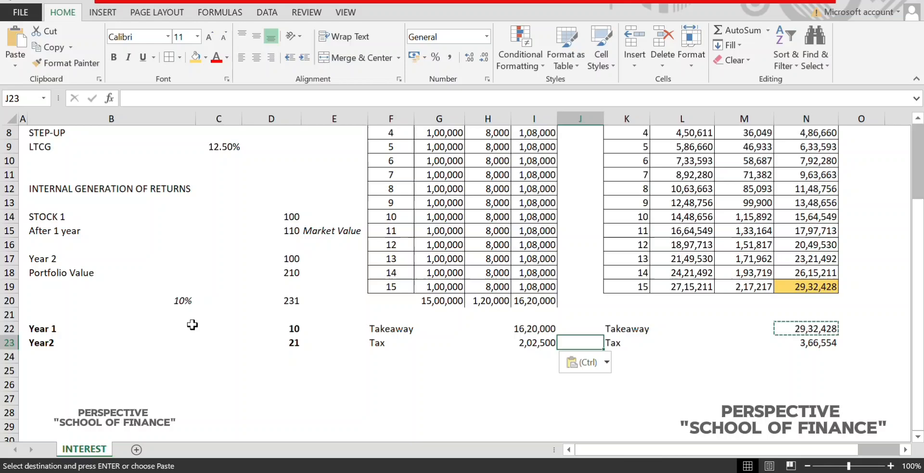
click(368, 426)
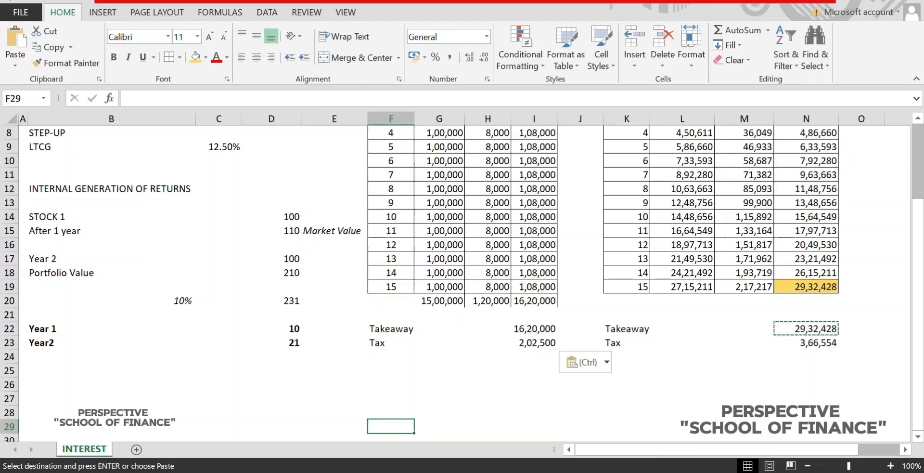
click(856, 385)
key(Up)
key(Up)
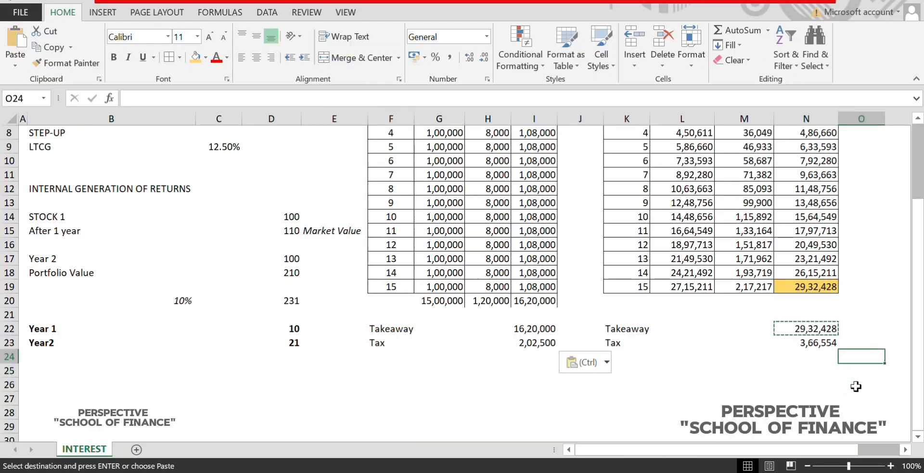
key(Left)
key(Left)
key(Left)
key(Left)
key(Left)
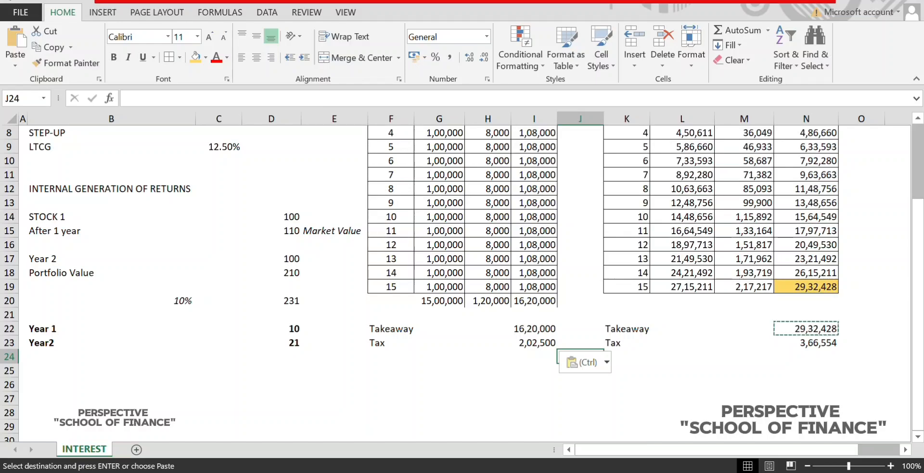
drag(921, 207, 922, 140)
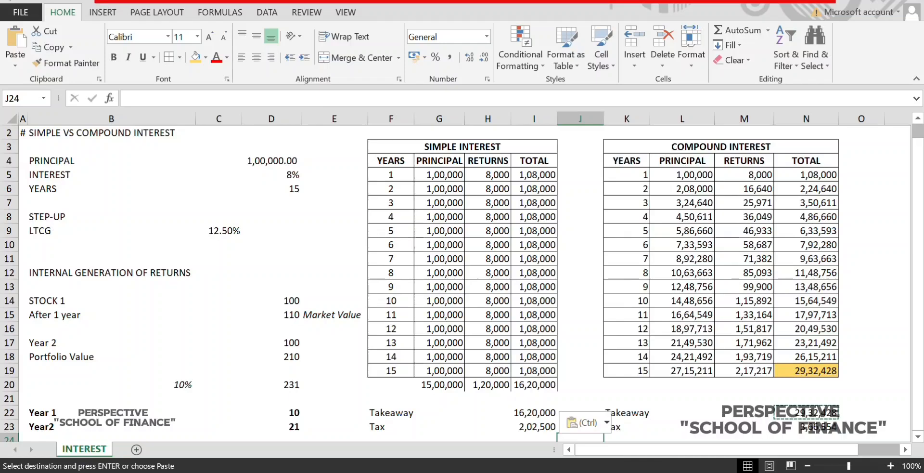
drag(920, 179, 883, 297)
click(52, 267)
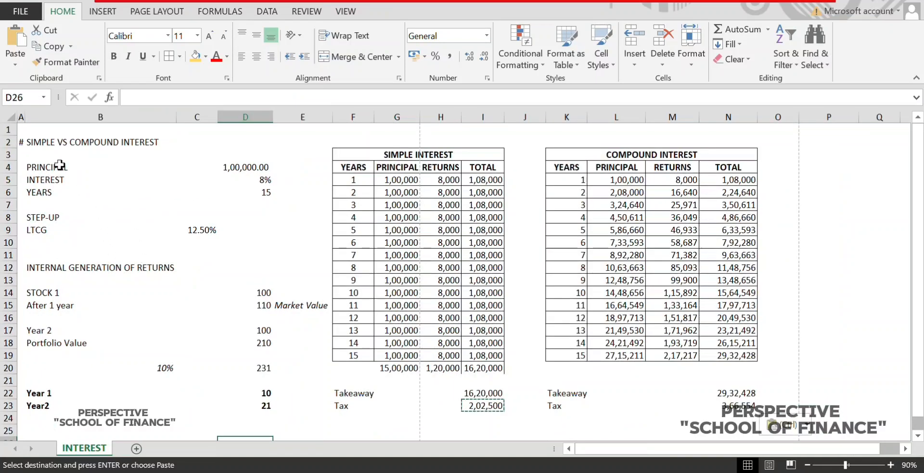
- Add all borders to the input block B4:D9, from PRINCIPAL to LTCG
drag(60, 167, 234, 232)
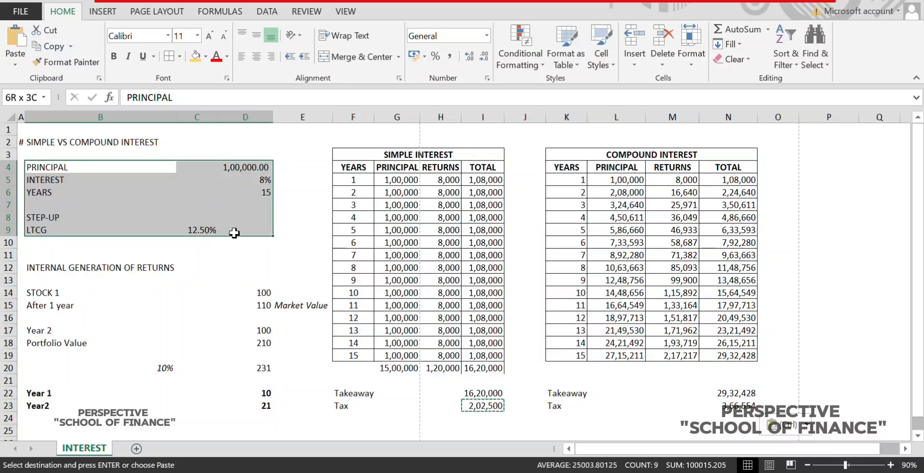
key(alt)
key(h)
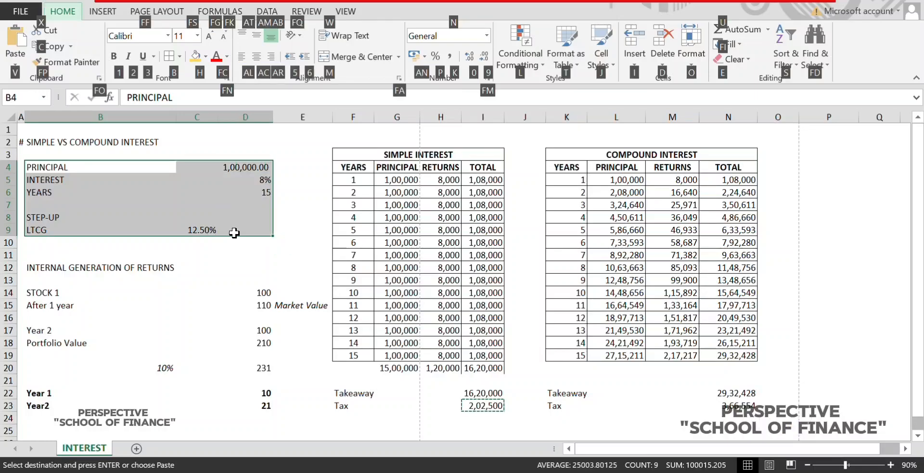
key(b)
key(a)
- Merge and center C9:D9, the cells holding the LTCG rate
key(Down)
key(Right)
key(Right)
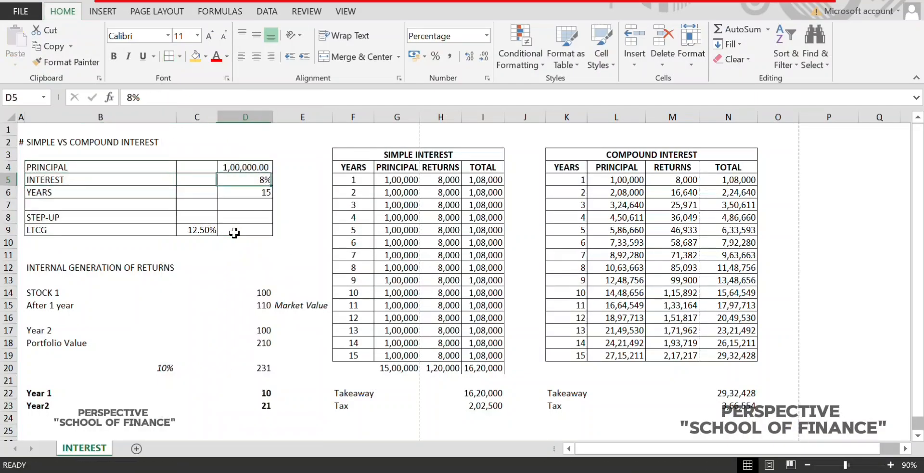
key(Down)
key(Down)
key(Down)
key(Down)
key(shift+Left)
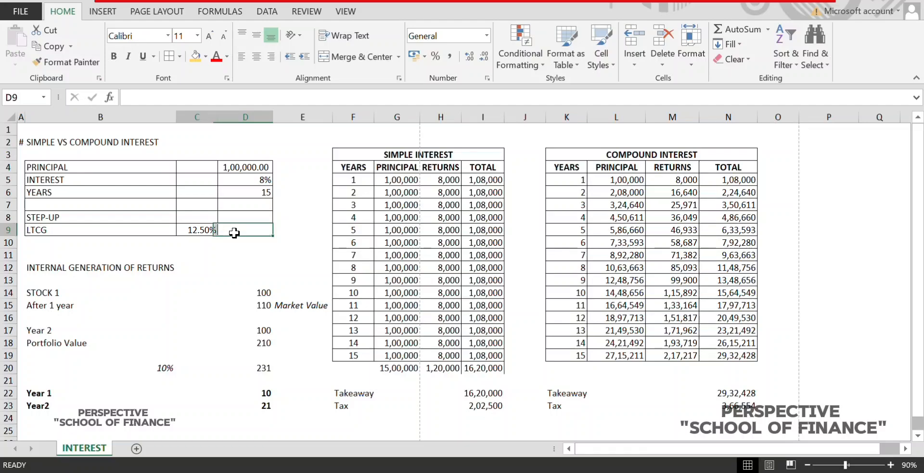
key(alt)
key(h)
key(m)
key(c)
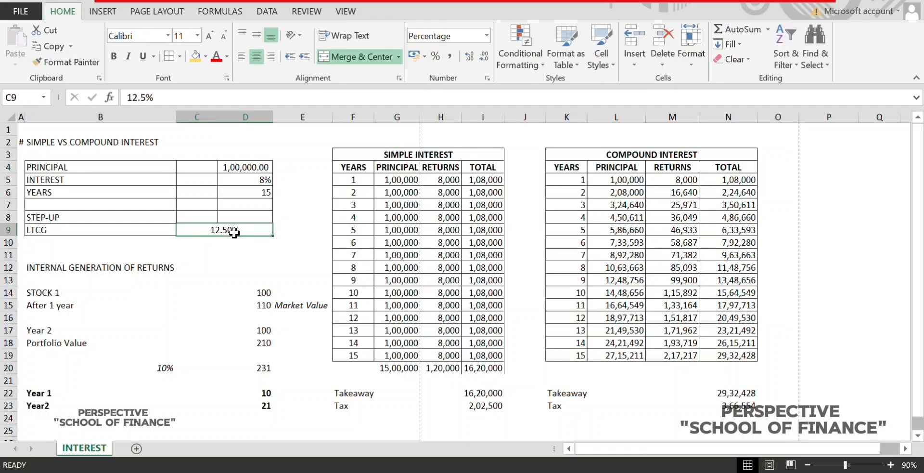
- Try to merge and center the whole range C4:D8, and undo it
key(Up)
key(shift+Up)
key(shift+Up)
key(shift+Up)
key(shift+Up)
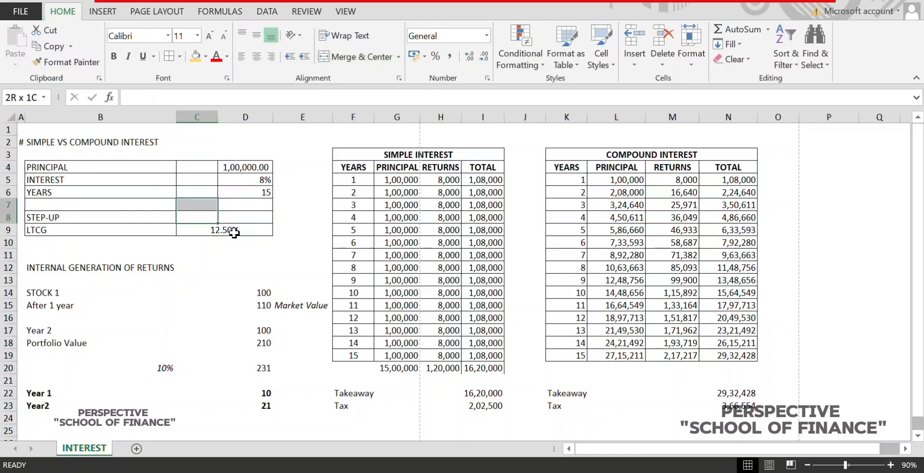
key(shift+Right)
key(alt)
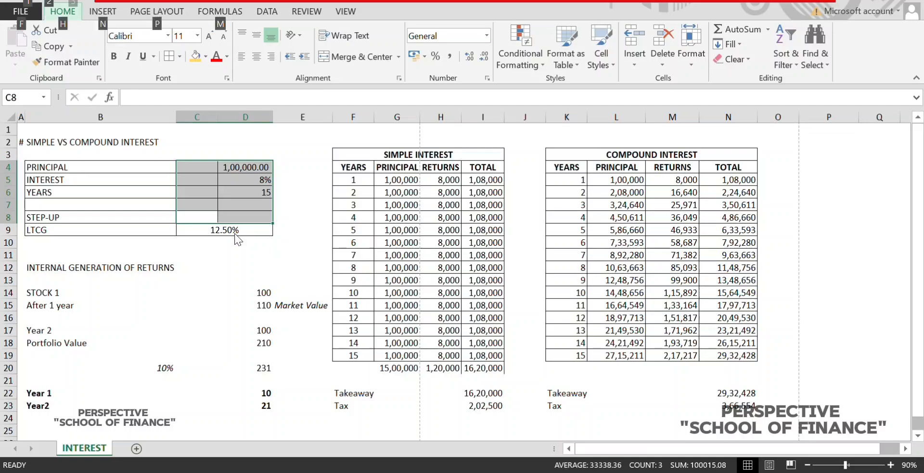
key(h)
key(m)
key(c)
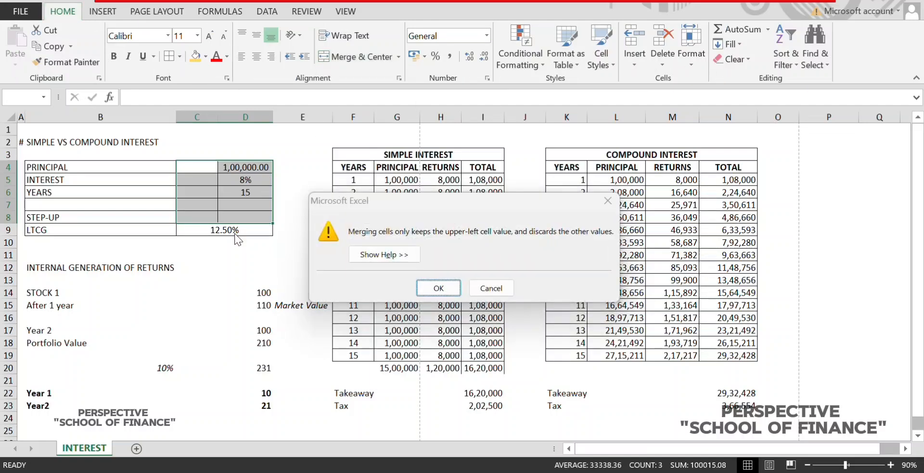
key(Return)
key(ctrl+z)
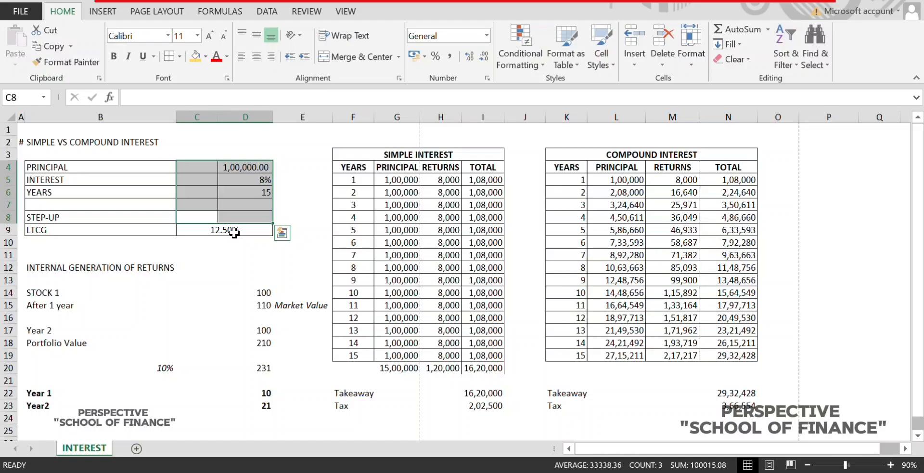
- Merge C4:D8 across so that each row's two cells become one
key(alt+h)
key(m)
key(a)
key(Return)
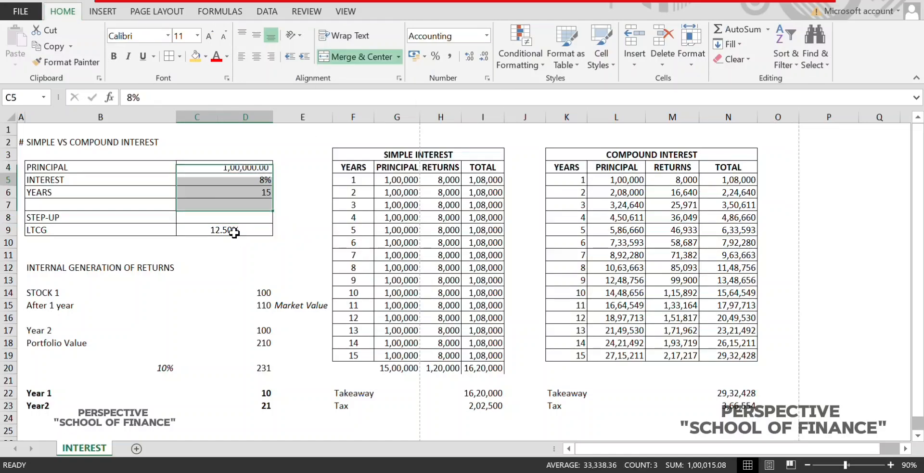
- Merge and center the empty row B7:D7 between YEARS and STEP-UP
key(Down)
key(Down)
key(shift+Left)
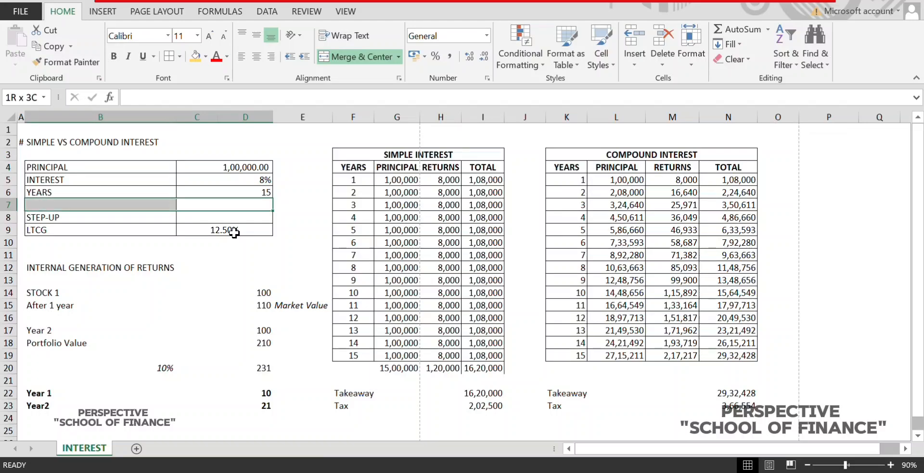
key(alt+h)
key(m)
key(c)
key(alt+h)
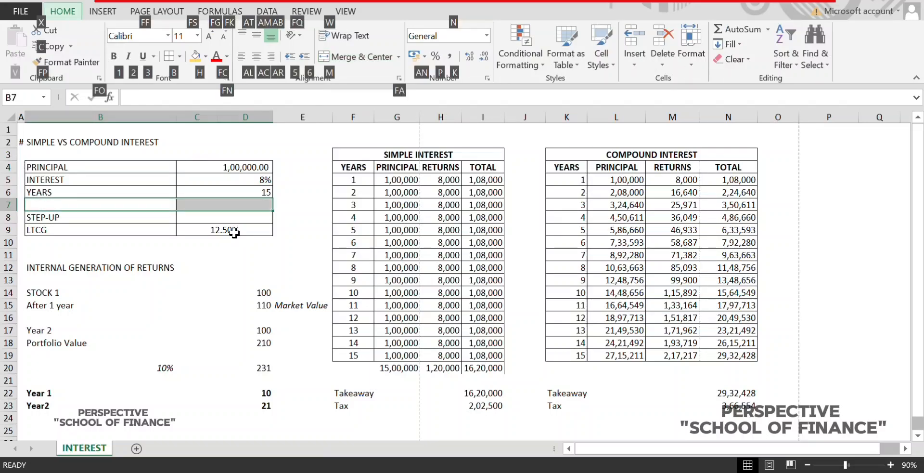
key(m)
key(c)
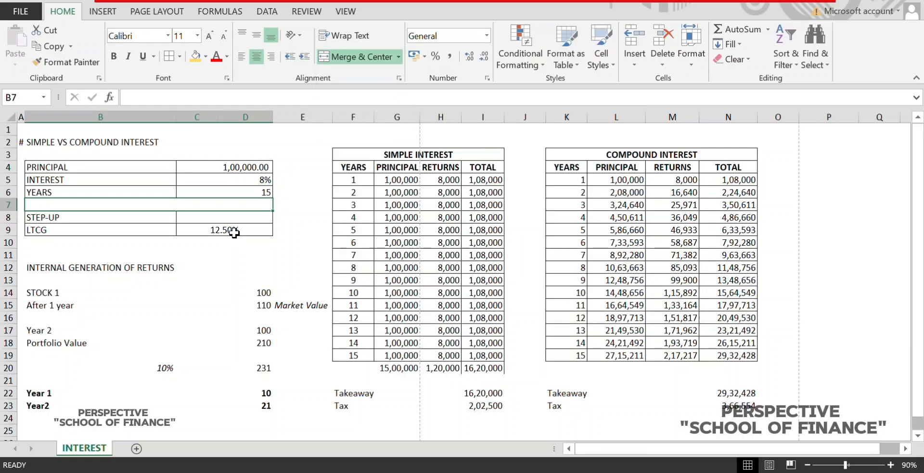
- Center the principal, interest and years values in the merged cells of rows 4 to 6
key(Down)
key(Up)
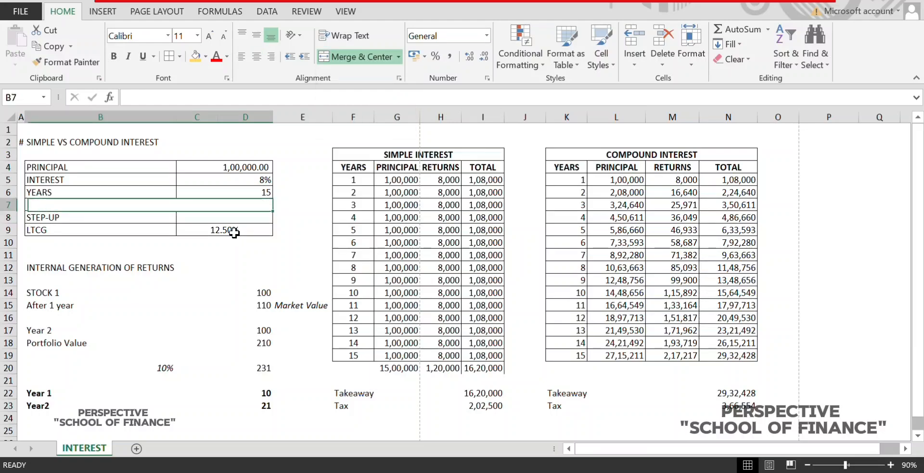
key(Up)
key(shift+Up)
key(shift+Up)
key(alt+h)
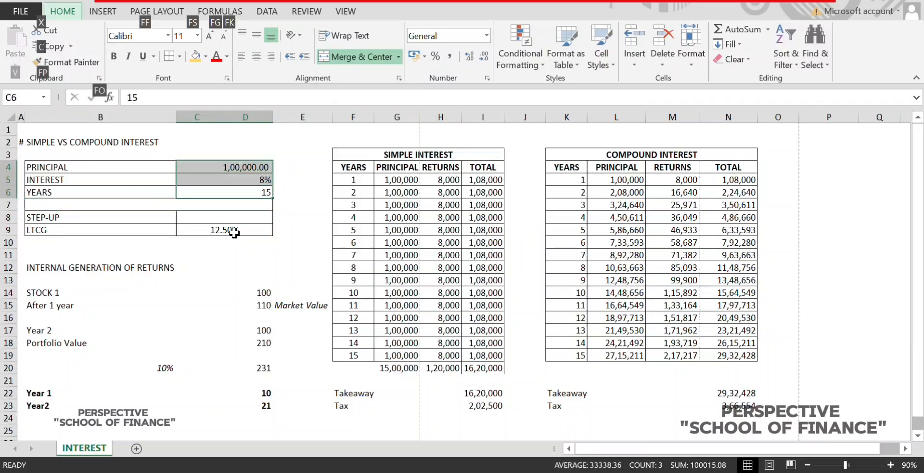
key(a)
key(c)
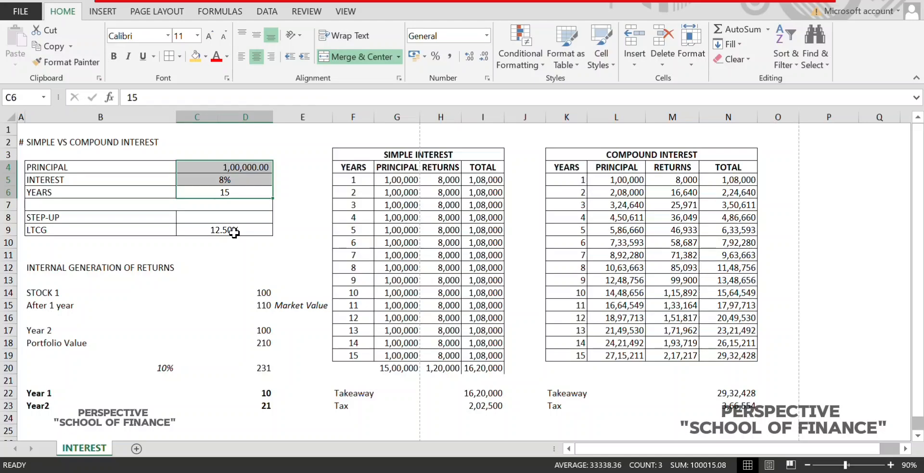
key(Up)
key(Up)
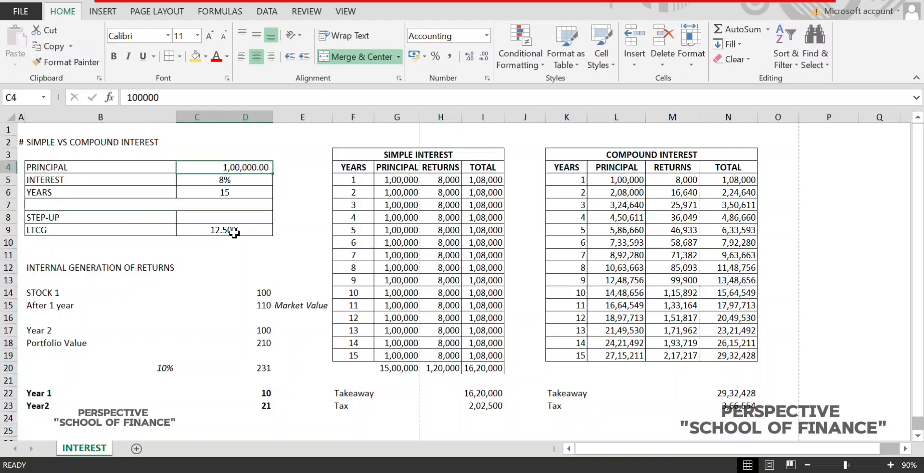
key(Down)
key(Down)
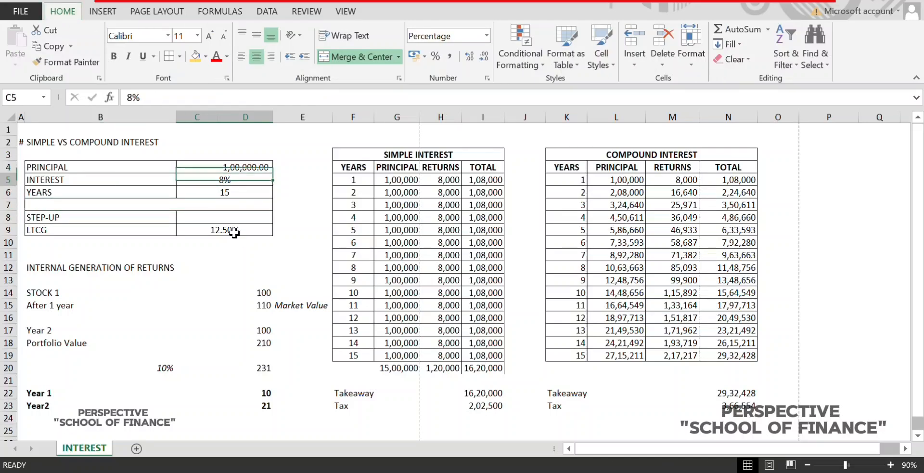
key(Down)
key(Down)
key(Down)
key(Down)
key(Down)
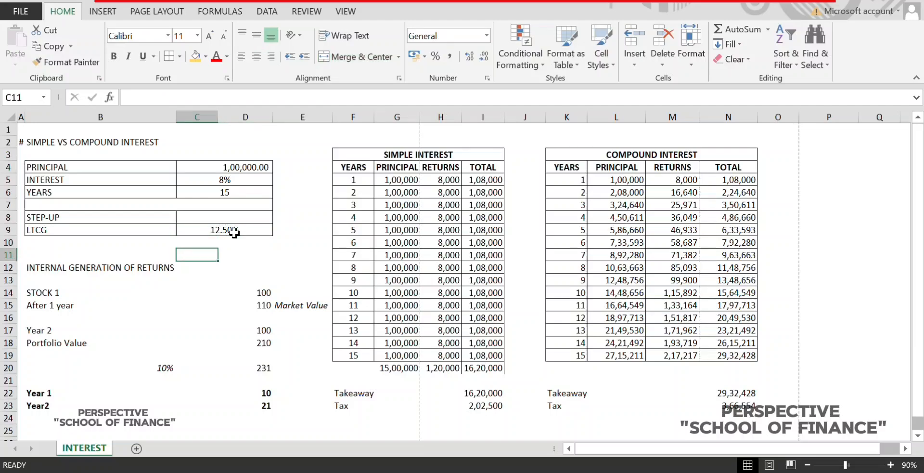
click(880, 330)
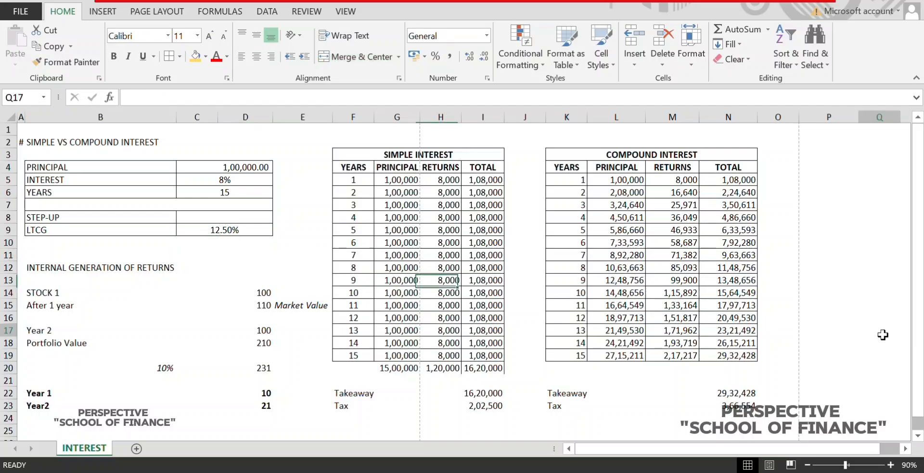
- Make the INTERNAL GENERATION OF RETURNS heading bold and merge and center it across B12:D12
click(53, 268)
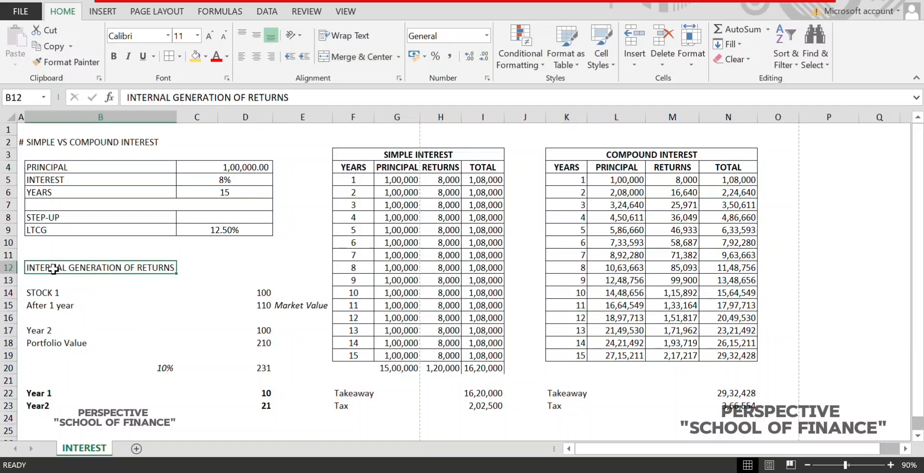
key(ctrl+b)
key(shift+Right)
key(shift+Right)
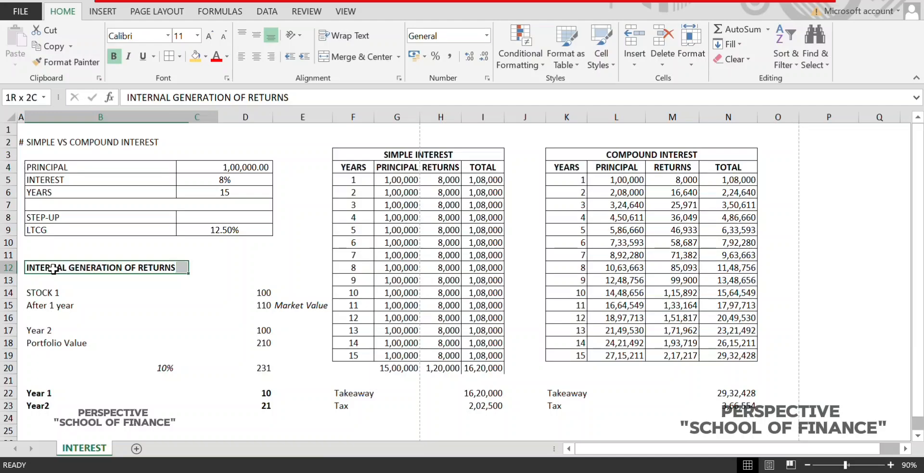
key(alt)
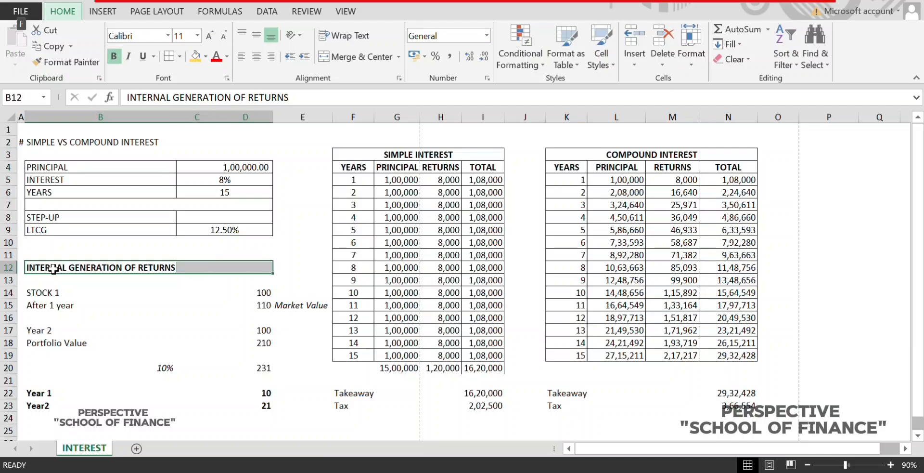
key(h)
key(m)
key(c)
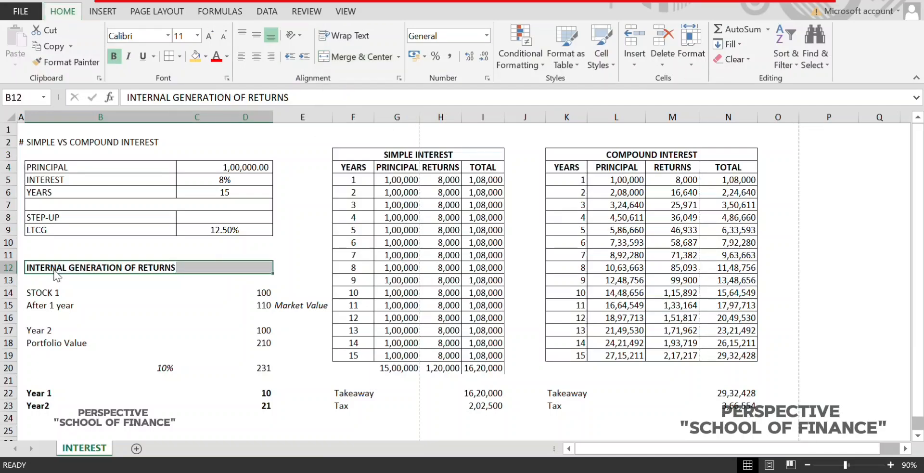
key(Return)
- Make the stock example block in B14:D20 bold
key(Down)
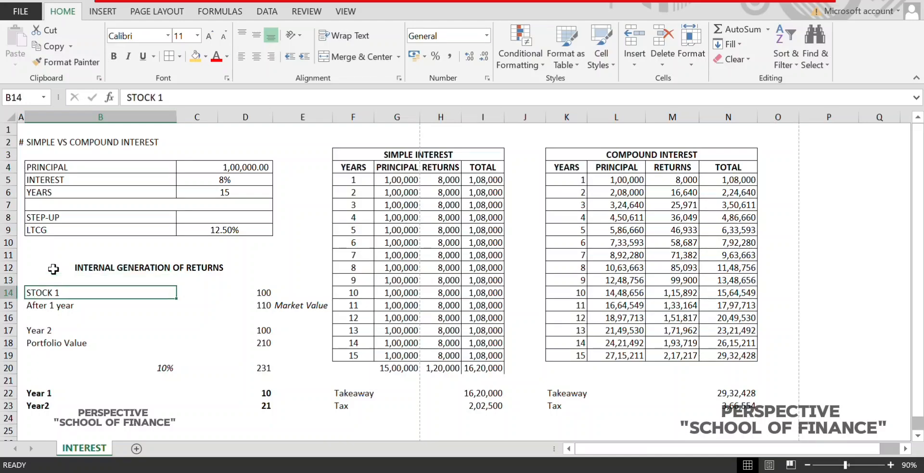
key(shift+Down)
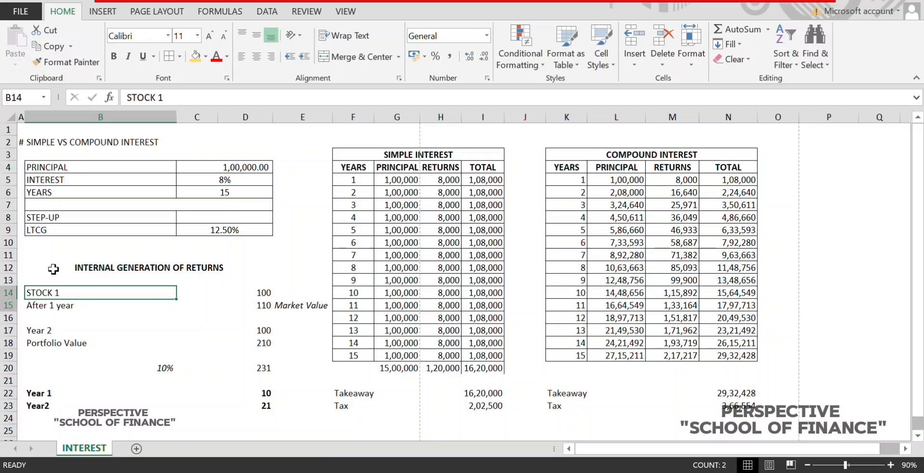
key(shift+Down)
key(shift+Down)
key(shift+Down)
key(shift+Right)
key(shift+Right)
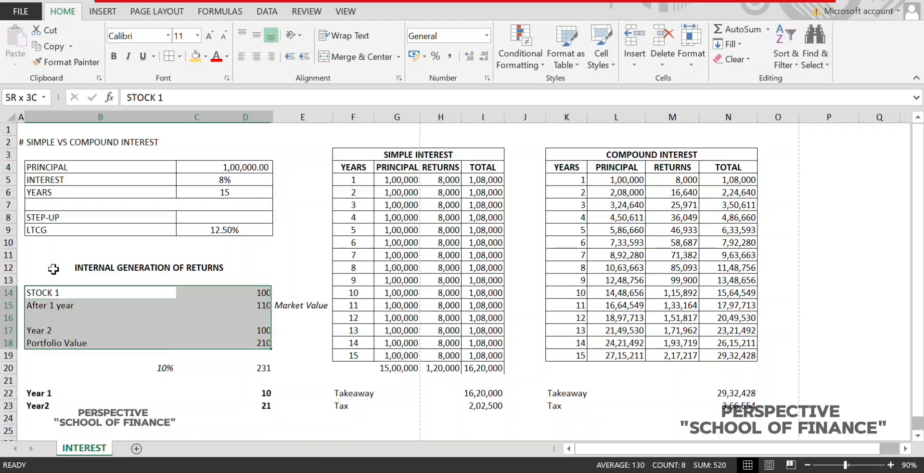
key(shift+Down)
key(shift+Down)
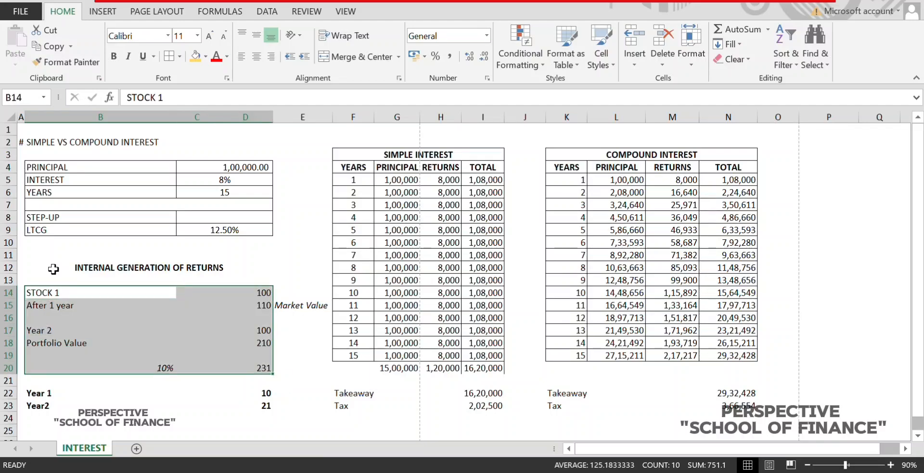
key(alt)
key(1)
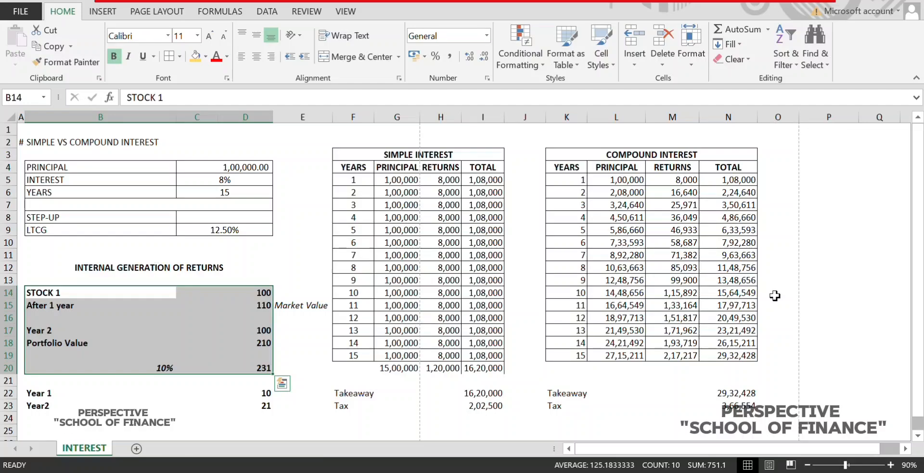
- Insert a new column before column F, between the Market Value note and the simple interest table
click(325, 305)
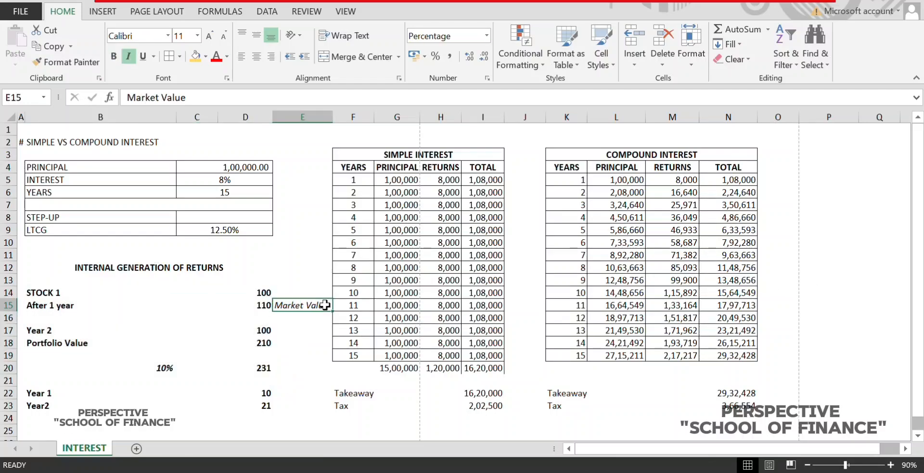
key(Right)
key(alt)
key(h)
key(i)
key(c)
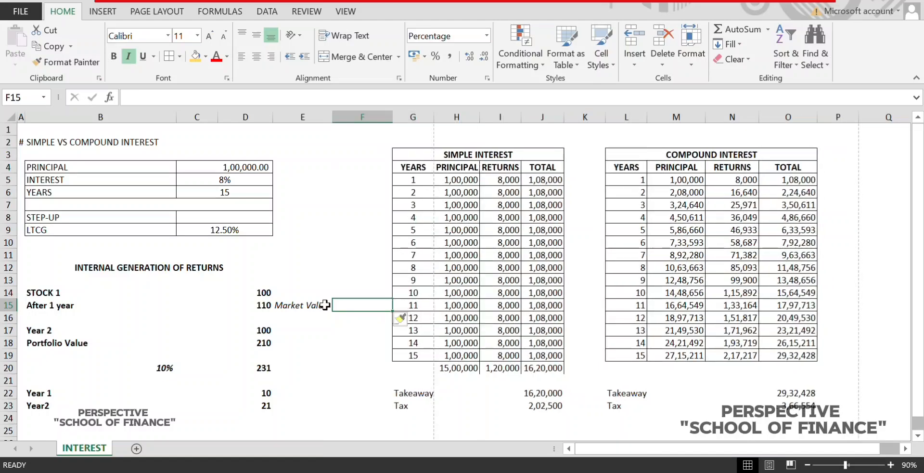
click(898, 256)
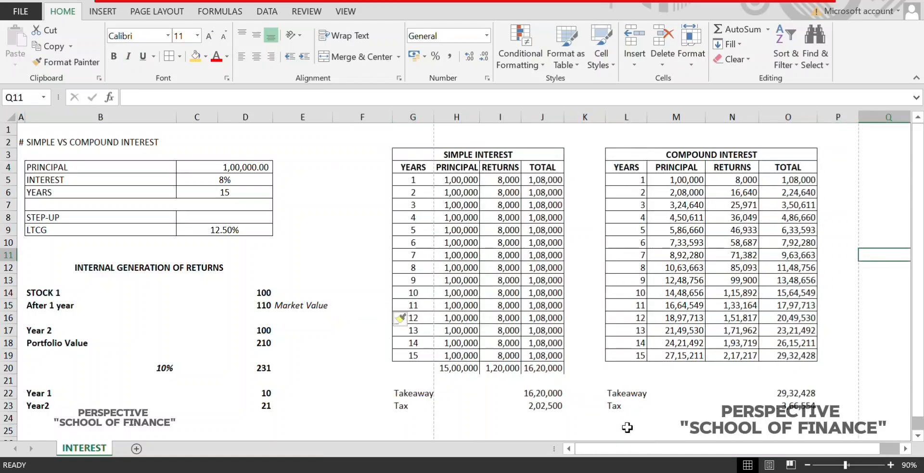
- Make the Takeaway and Tax labels under the compound interest table bold
drag(620, 393, 625, 405)
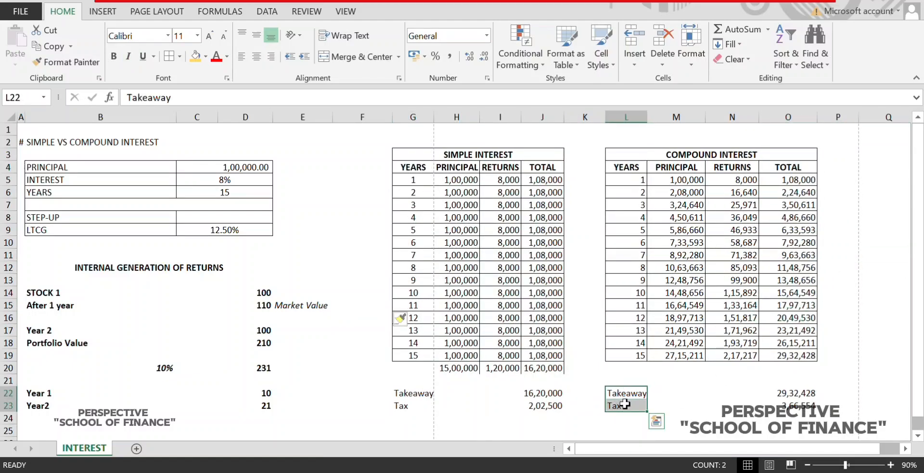
key(alt)
key(h)
key(1)
- Make the Takeaway and Tax labels under the simple interest table bold
key(Left)
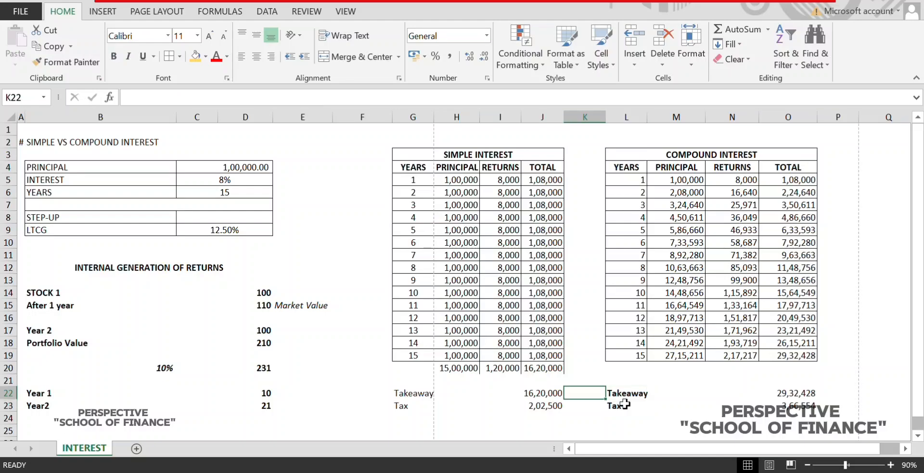
key(Left)
key(Left)
key(Left)
key(Left)
key(shift+Down)
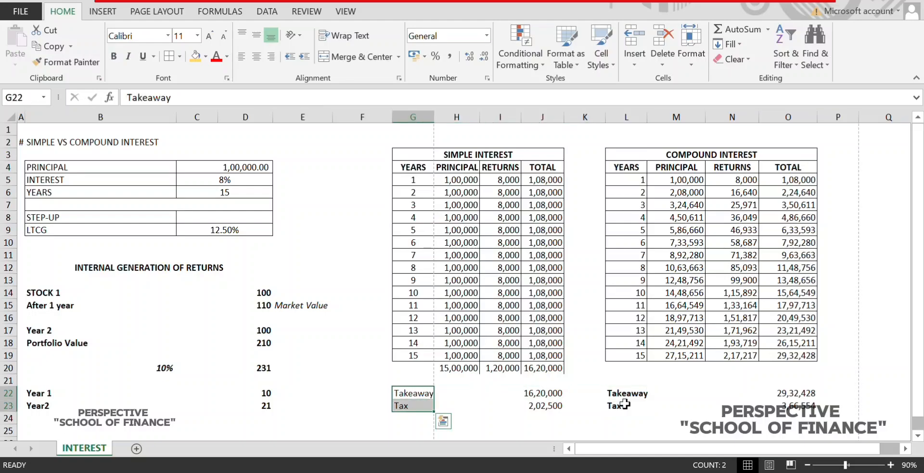
key(alt)
key(h)
key(1)
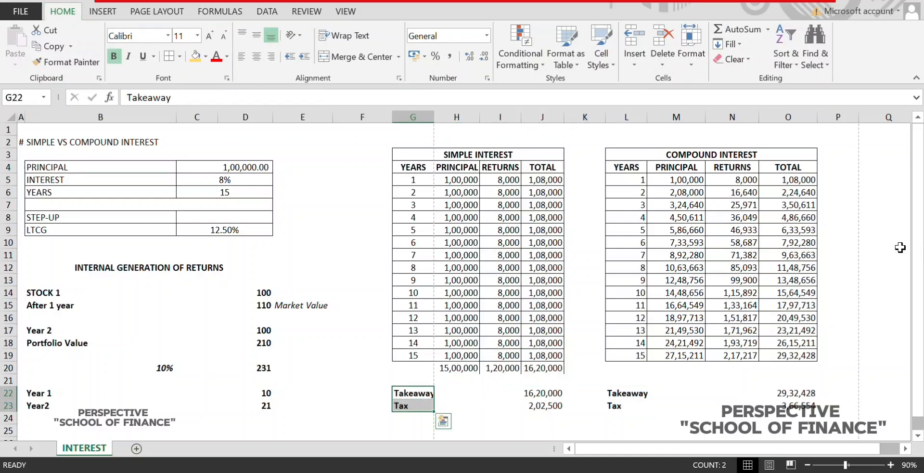
click(901, 248)
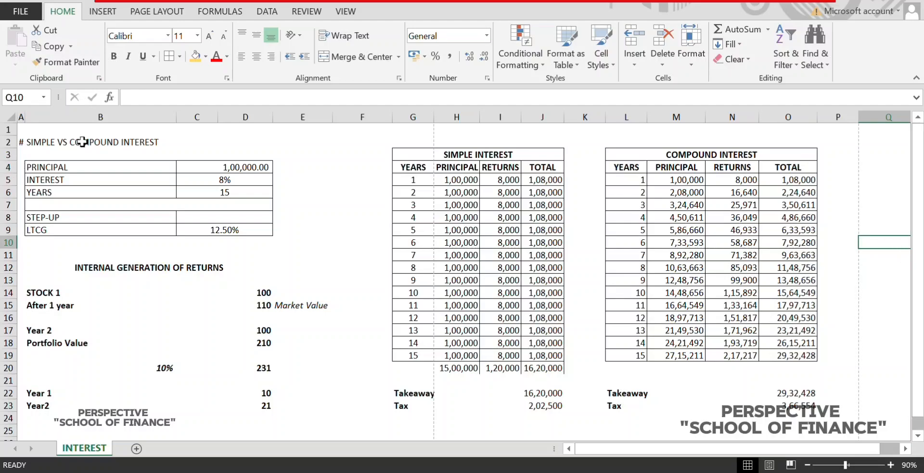
- Make the SIMPLE VS COMPOUND INTEREST title in B2 bold
click(48, 143)
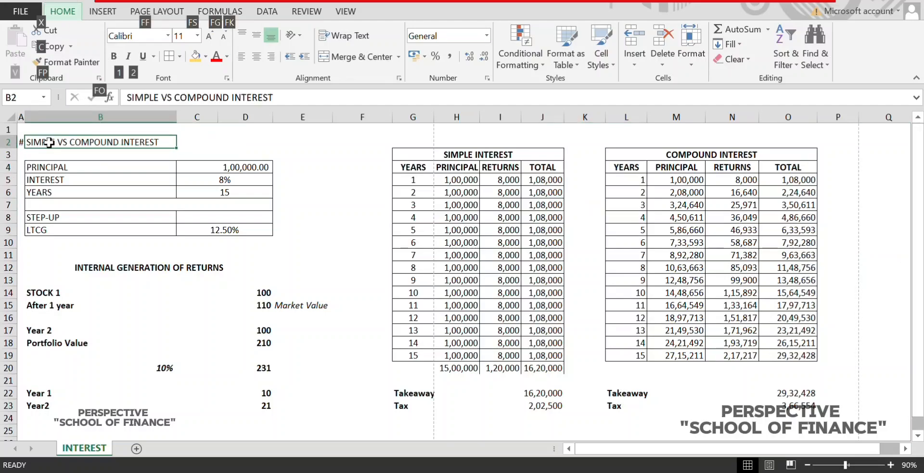
key(ctrl+b)
key(Right)
key(Right)
key(Right)
key(Right)
key(Right)
key(Right)
key(Right)
key(Right)
key(Right)
key(Right)
key(Right)
key(Right)
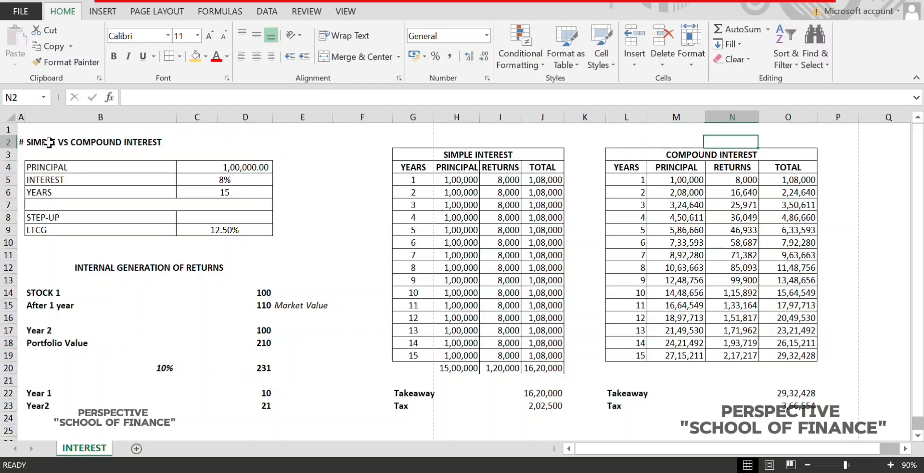
- Enter "Next Video" as the STEP-UP value in merged cell C8 and center it
click(188, 216)
text(Ne)
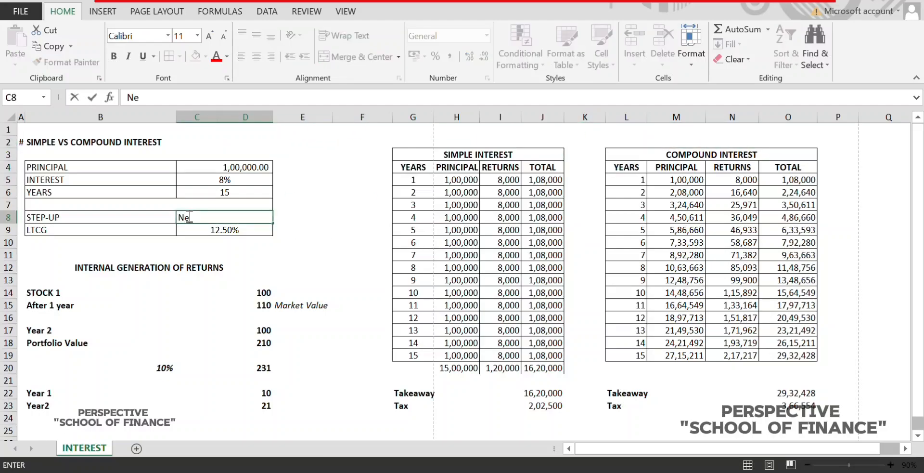
text(xt Video)
key(ctrl+Return)
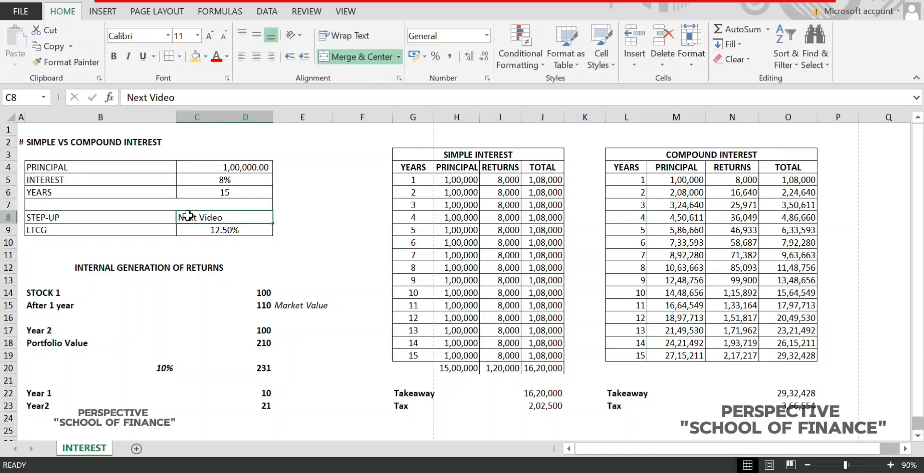
key(alt+h)
key(a)
key(c)
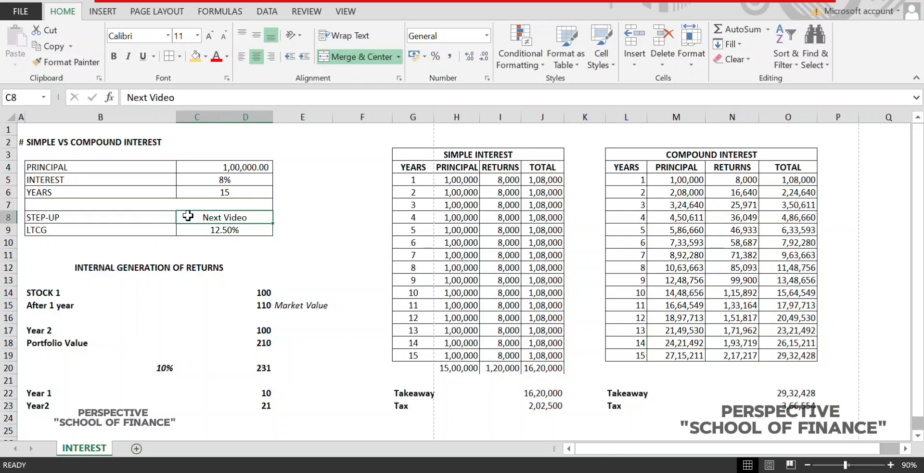
click(329, 153)
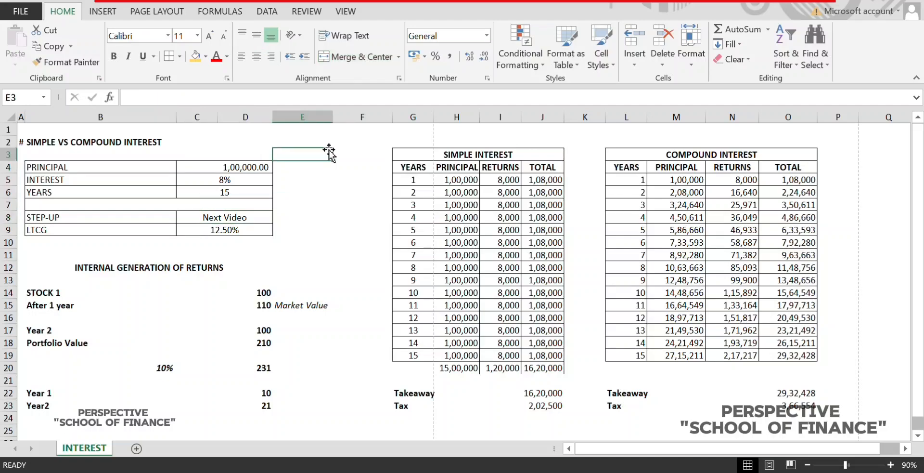